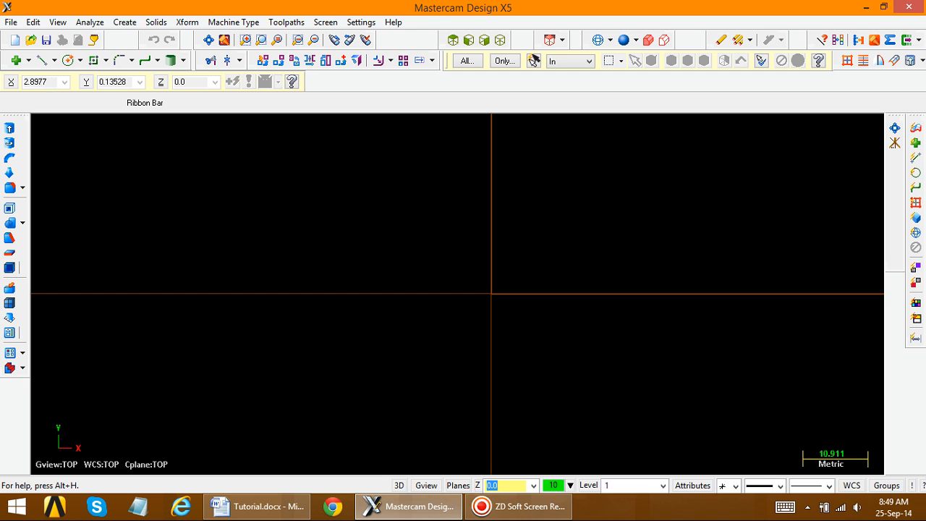
Draw a vertical endpoint line 8 mm long upward from the origin
{"action": "left_click", "coordinate": [125, 22]}
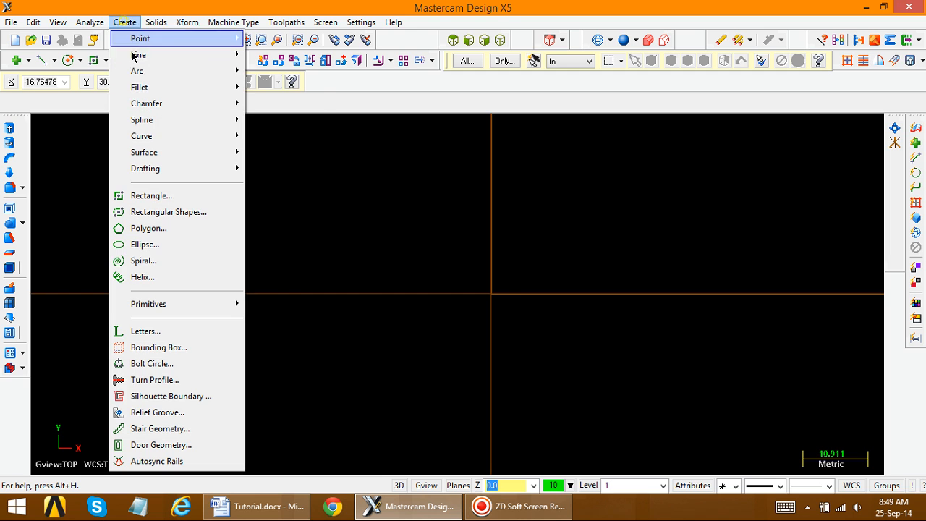
{"action": "mouse_move", "coordinate": [235, 55]}
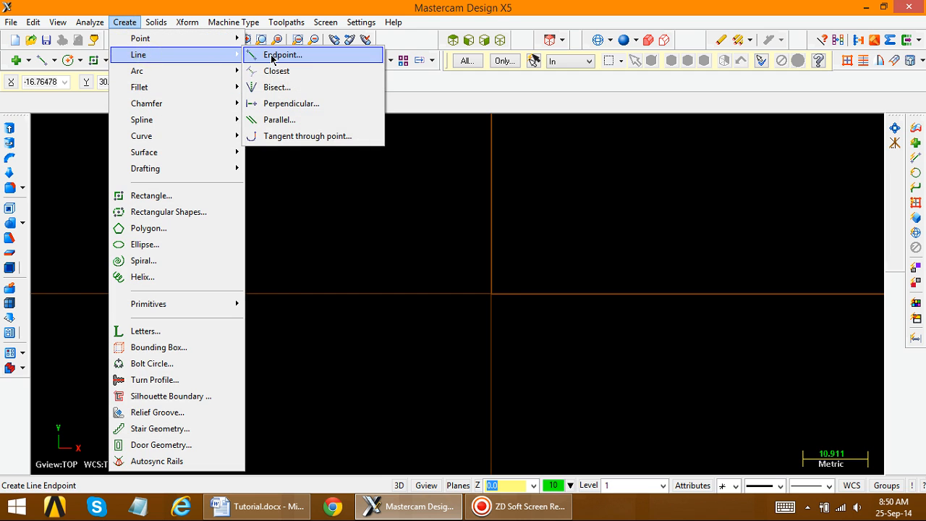
{"action": "left_click", "coordinate": [269, 55]}
{"action": "left_click", "coordinate": [491, 294]}
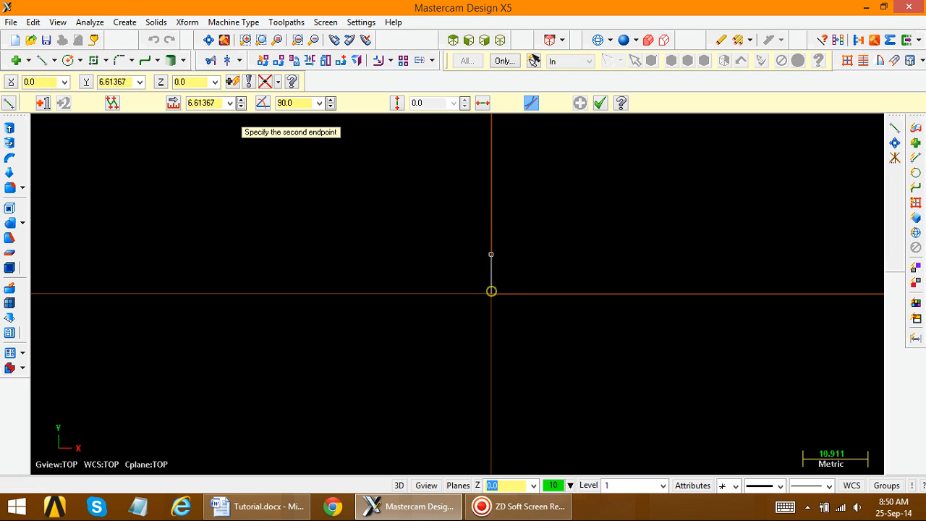
{"action": "left_click", "coordinate": [490, 207]}
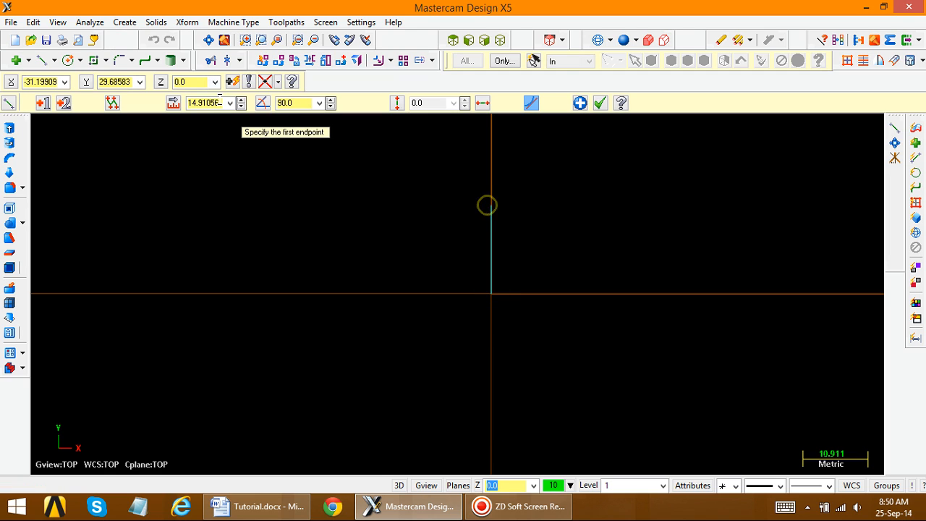
{"action": "left_click", "coordinate": [219, 102]}
{"action": "type", "text": "8"}
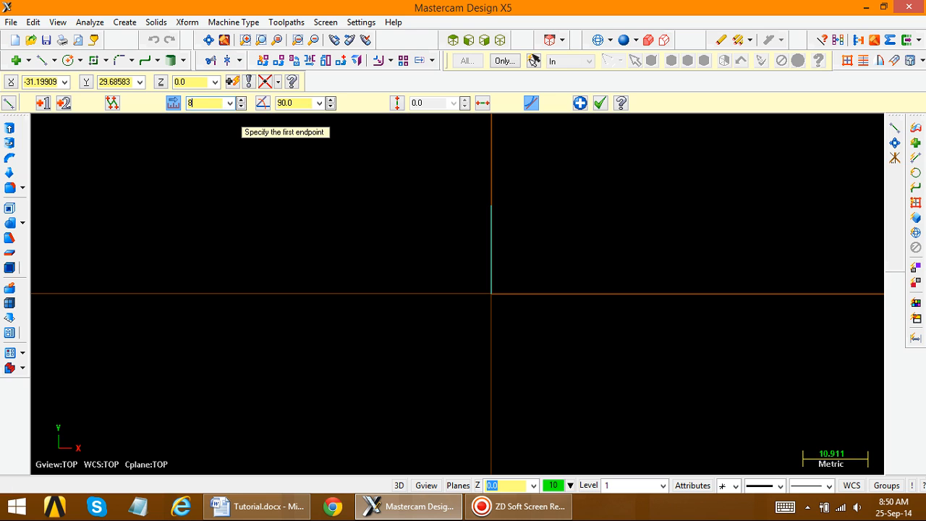
{"action": "key", "text": "Return"}
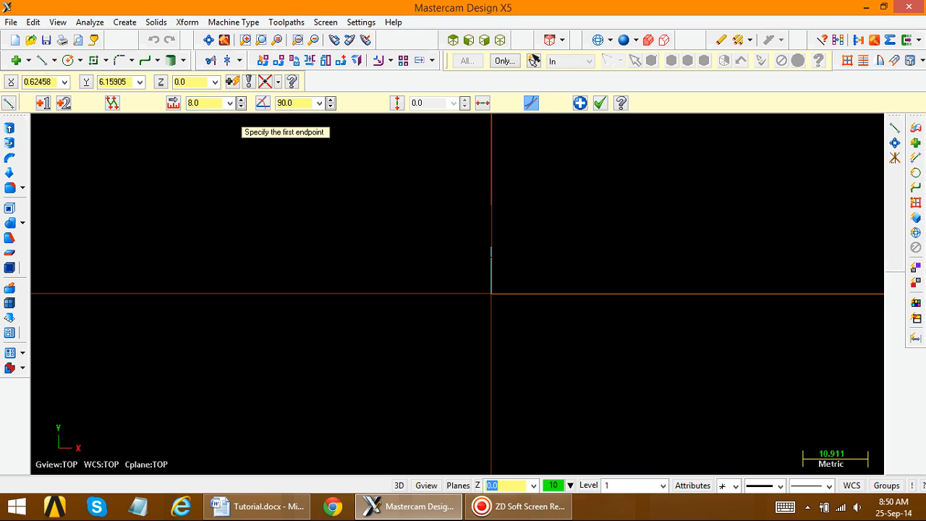
Draw a 25 mm horizontal line leftward from the upper end of the 8 mm line
{"action": "left_click", "coordinate": [491, 246]}
{"action": "left_click", "coordinate": [341, 246]}
{"action": "left_click", "coordinate": [208, 102]}
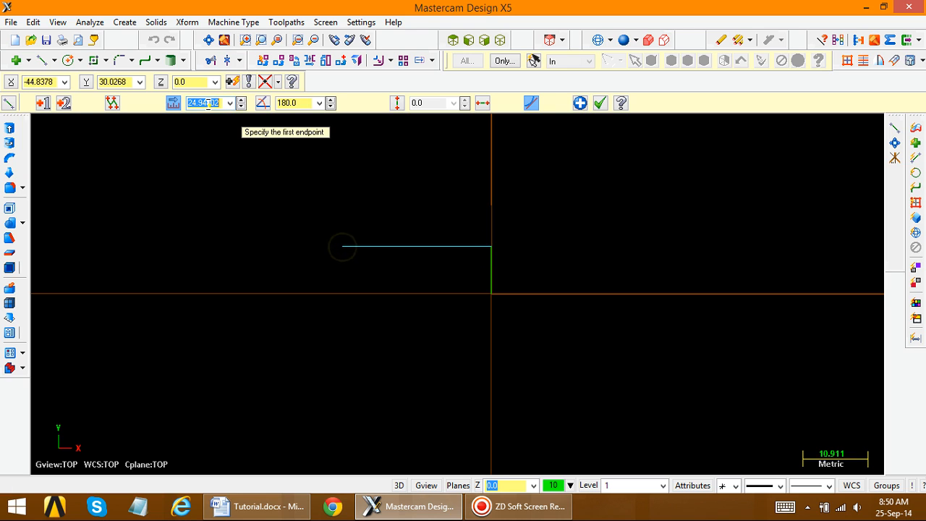
{"action": "type", "text": "25"}
{"action": "key", "text": "Return"}
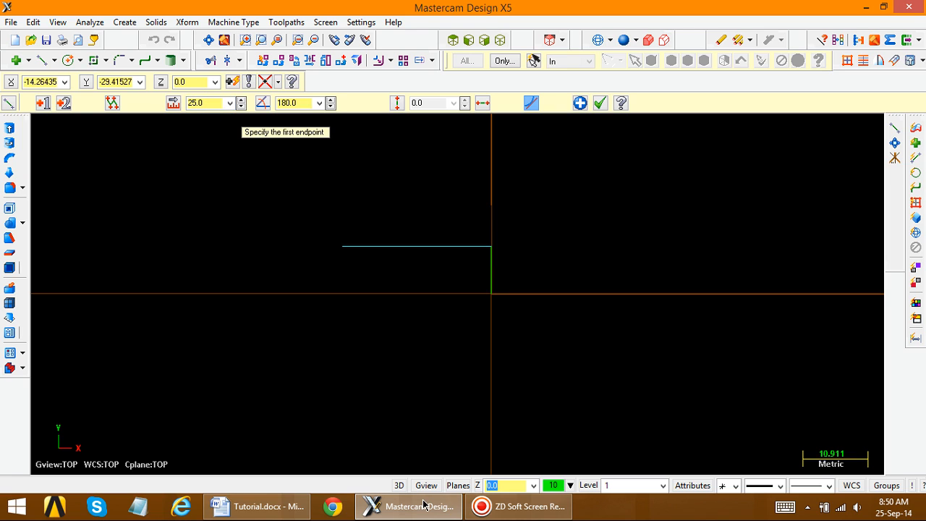
Check the component drawing in Word and draw a 2 mm line straight down from the left end of the 25 mm line
{"action": "left_click", "coordinate": [277, 505]}
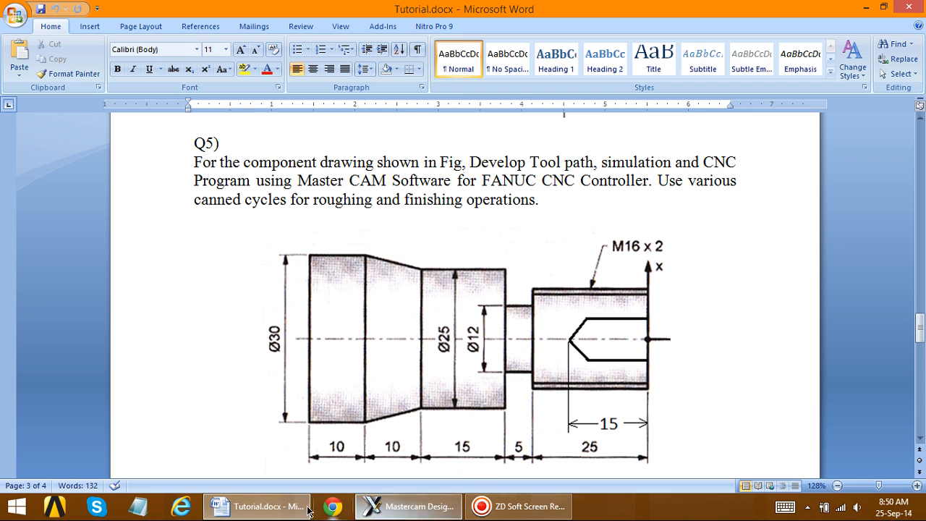
{"action": "left_click", "coordinate": [275, 510]}
{"action": "left_click", "coordinate": [342, 246]}
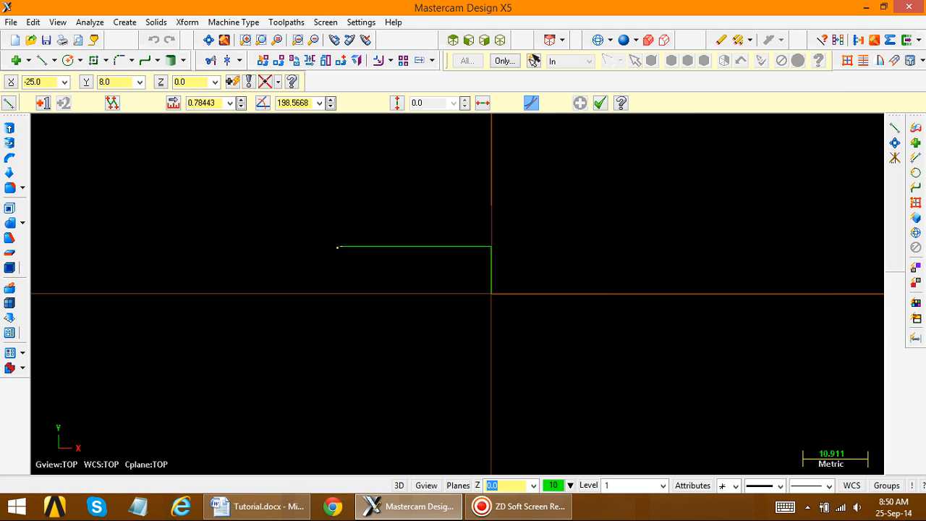
{"action": "left_click", "coordinate": [340, 269]}
{"action": "type", "text": "l2"}
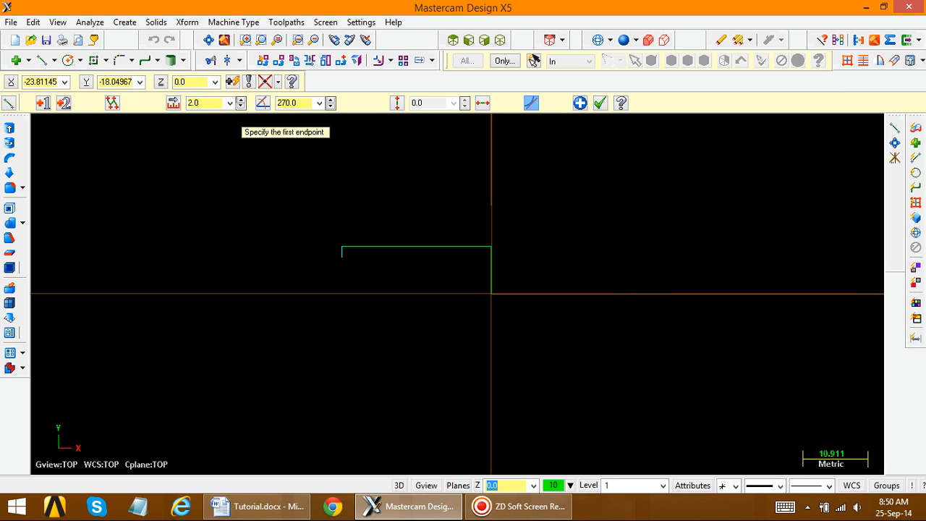
Check the groove width in the Word drawing and draw a 5 mm horizontal line leftward from the lower end of the 2 mm line
{"action": "left_click", "coordinate": [273, 507]}
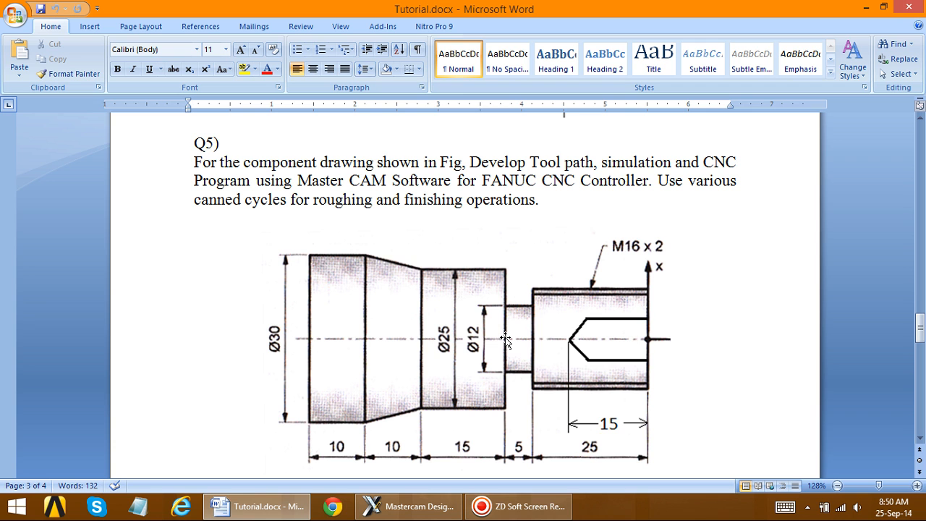
{"action": "left_click", "coordinate": [258, 506]}
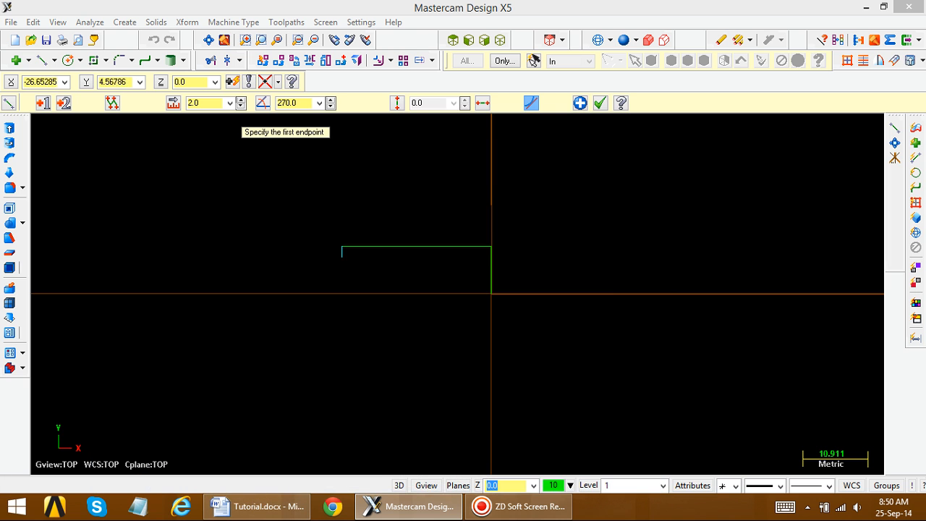
{"action": "left_click", "coordinate": [206, 103]}
{"action": "type", "text": "5"}
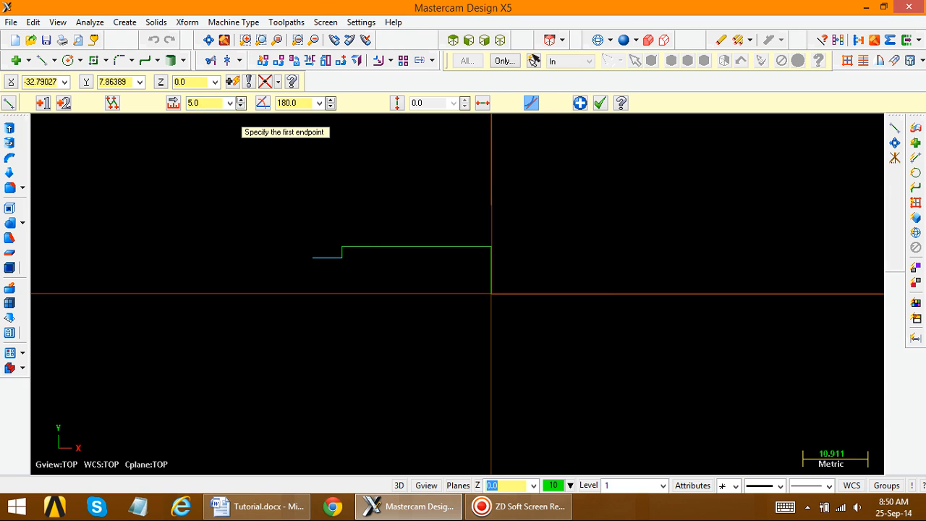
Draw a 6.5 mm vertical line upward from the left end of the 5 mm groove line
{"action": "left_click", "coordinate": [311, 256]}
{"action": "left_click", "coordinate": [312, 219]}
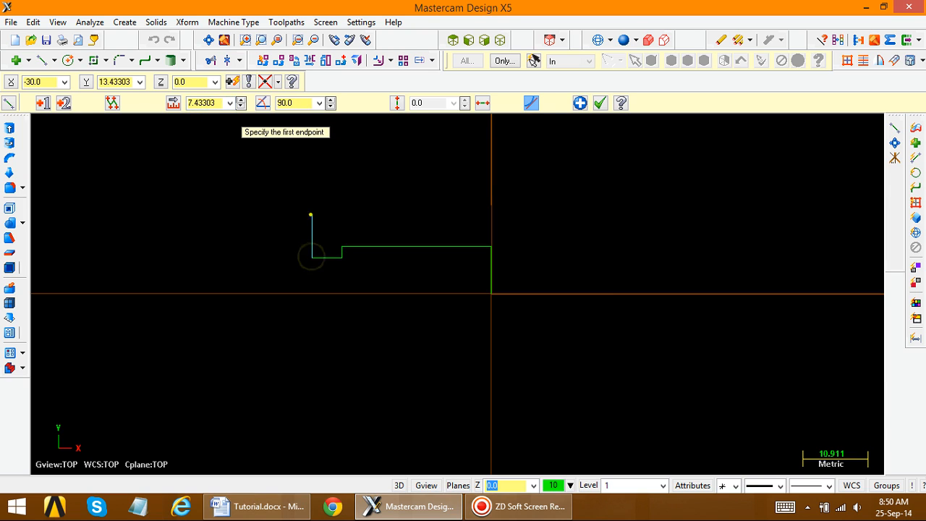
{"action": "left_click", "coordinate": [198, 104]}
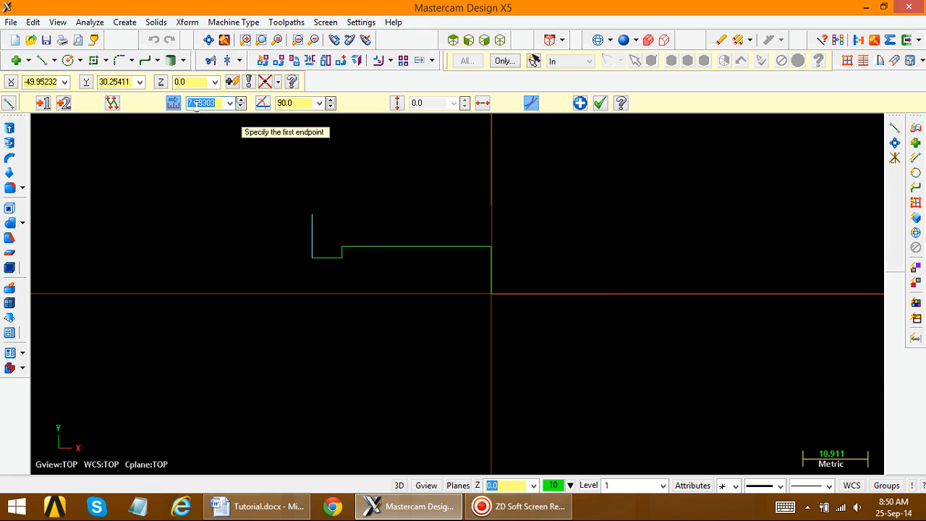
{"action": "type", "text": "6.5"}
{"action": "key", "text": "Return"}
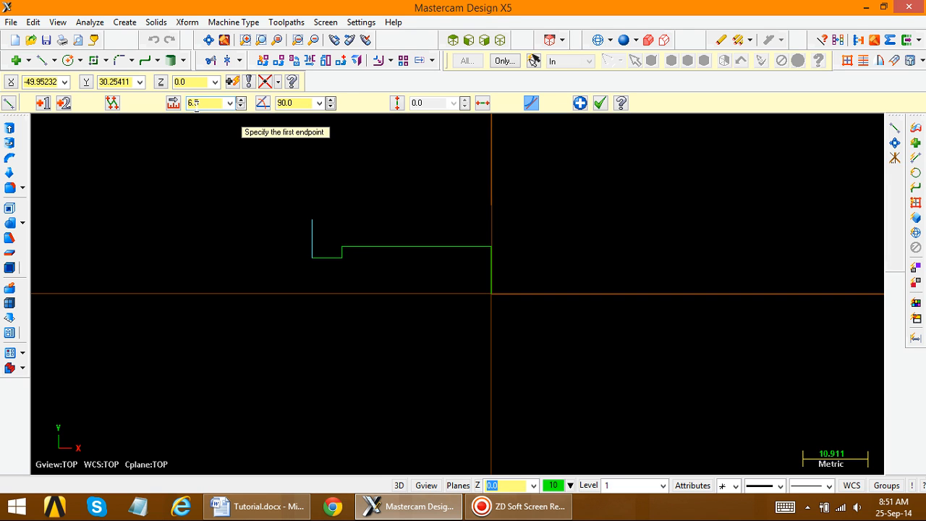
Check the Word drawing and draw a 15 mm horizontal line leftward from the top of the 6.5 mm line
{"action": "left_click", "coordinate": [283, 506]}
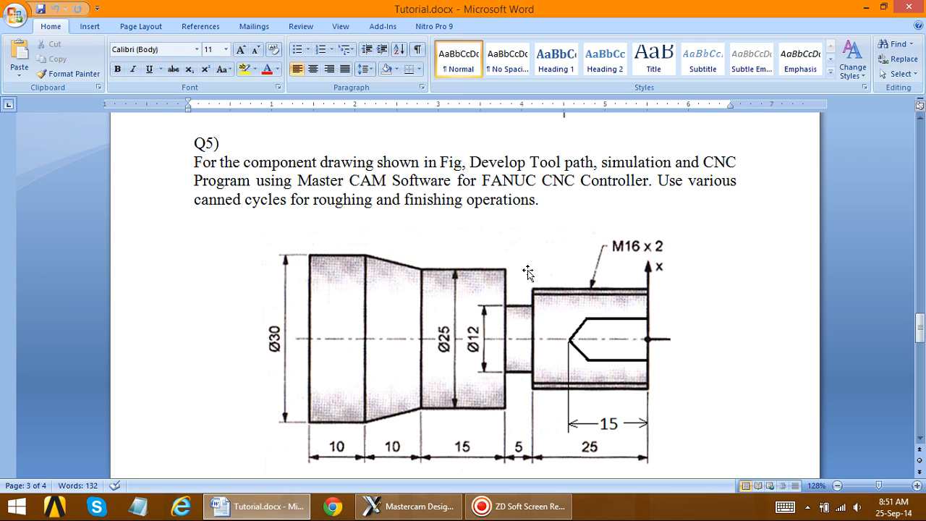
{"action": "left_click", "coordinate": [407, 506]}
{"action": "left_click", "coordinate": [311, 219]}
{"action": "left_click", "coordinate": [199, 216]}
{"action": "double_click", "coordinate": [199, 103]}
{"action": "type", "text": "15"}
{"action": "key", "text": "Return"}
Check the Word drawing and draw a 2.5 mm vertical line upward from the left end of the 15 mm line
{"action": "left_click", "coordinate": [257, 506]}
{"action": "left_click", "coordinate": [268, 506]}
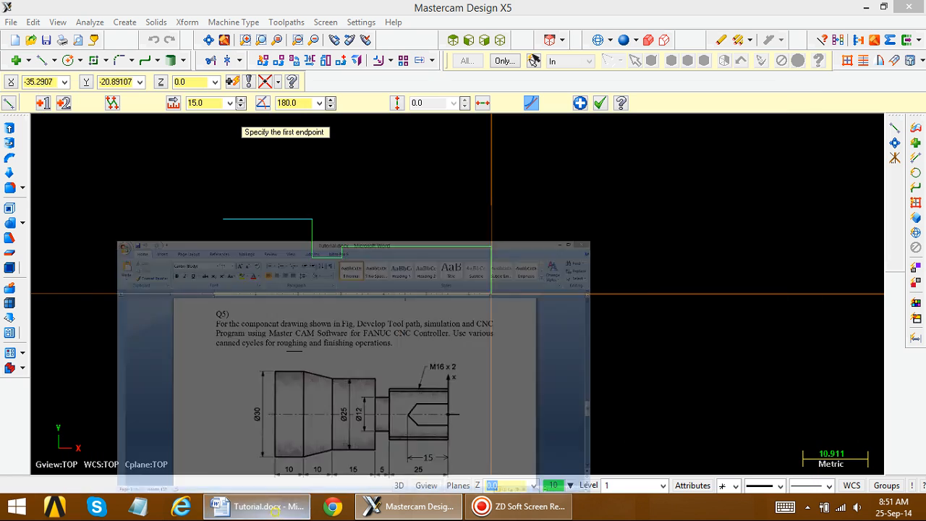
{"action": "left_click", "coordinate": [223, 220]}
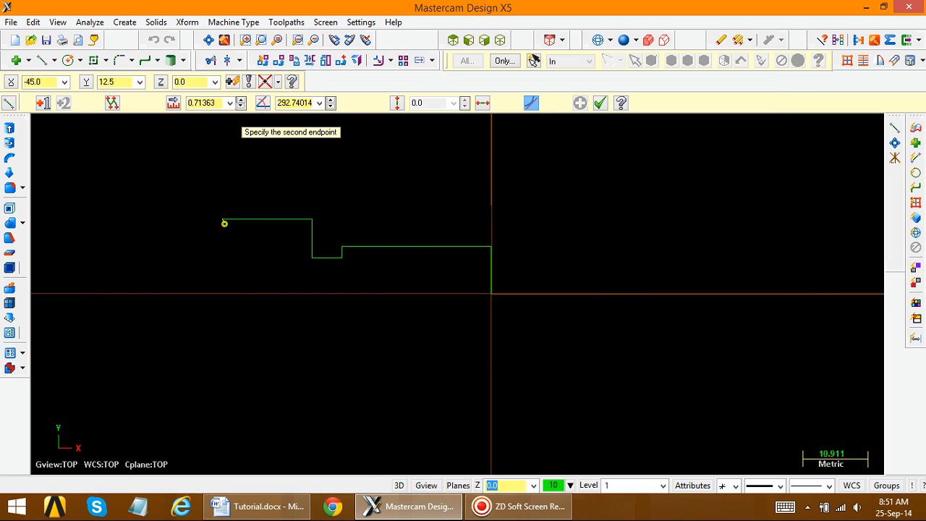
{"action": "left_click", "coordinate": [223, 209]}
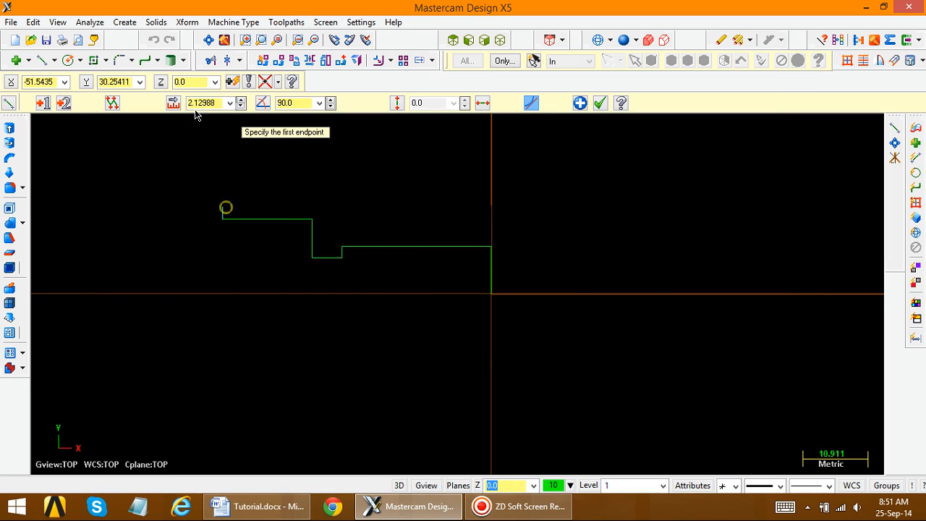
{"action": "left_click", "coordinate": [201, 104]}
{"action": "type", "text": "2"}
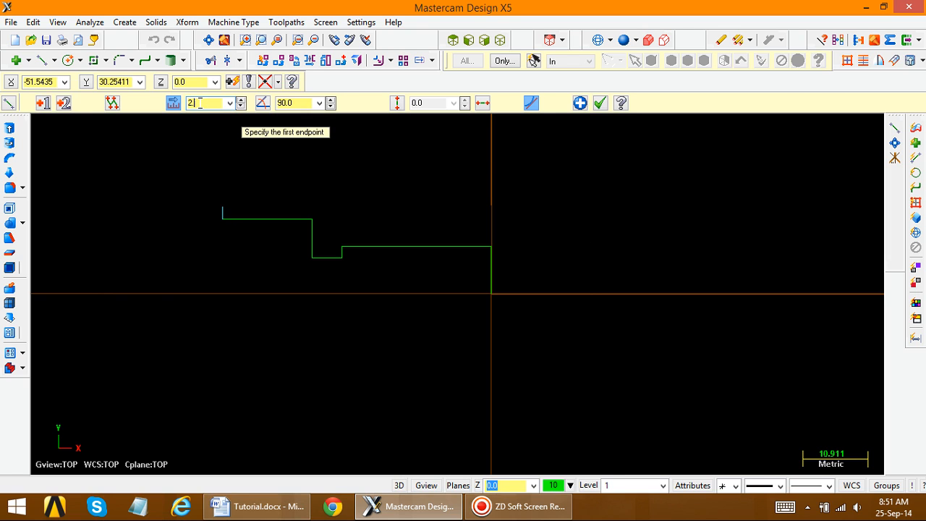
Draw a 10 mm horizontal line leftward from the top of the 2.5 mm line, checking the length in the Word drawing
{"action": "left_click", "coordinate": [223, 206]}
{"action": "left_click", "coordinate": [165, 207]}
{"action": "left_click", "coordinate": [257, 506]}
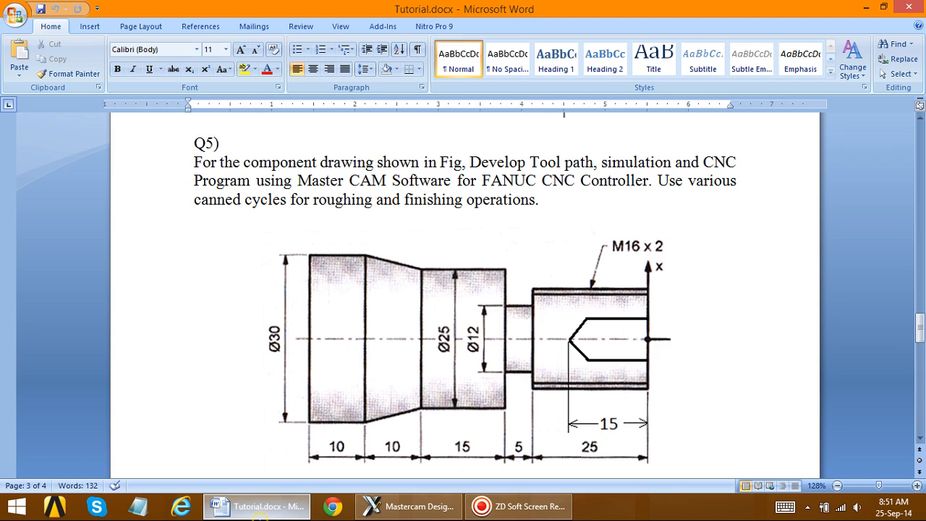
{"action": "left_click", "coordinate": [257, 506]}
{"action": "left_click", "coordinate": [188, 105]}
{"action": "type", "text": "10"}
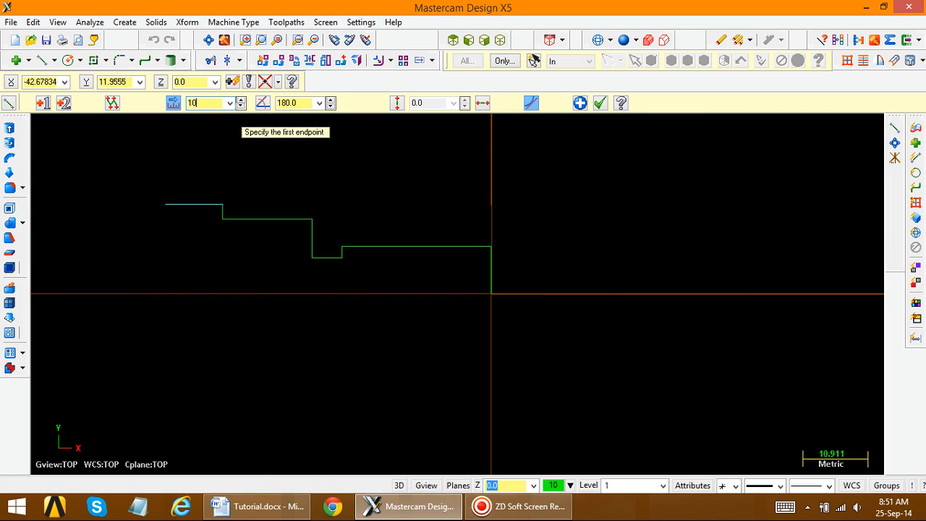
{"action": "key", "text": "Return"}
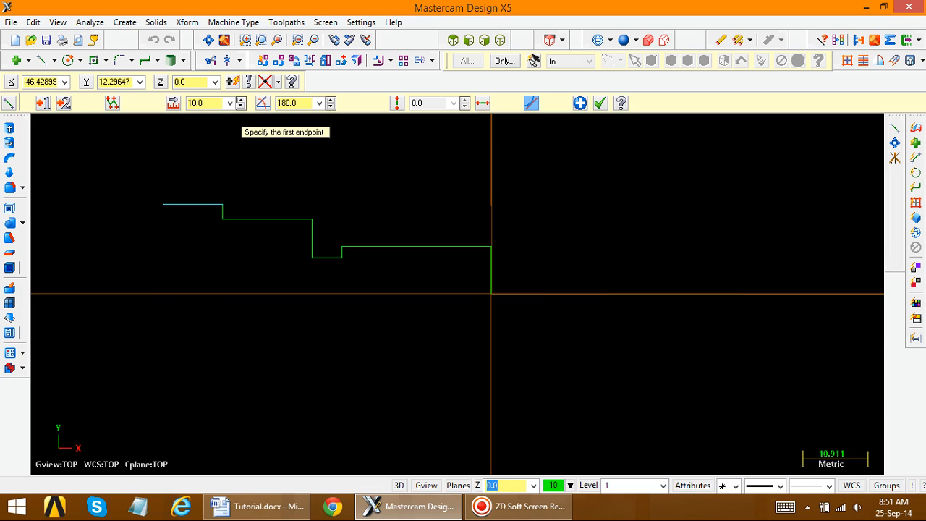
Draw the taper line between the left ends of the 10 mm and 15 mm lines, and delete the 10 mm and 2.5 mm helper lines
{"action": "left_click", "coordinate": [164, 205]}
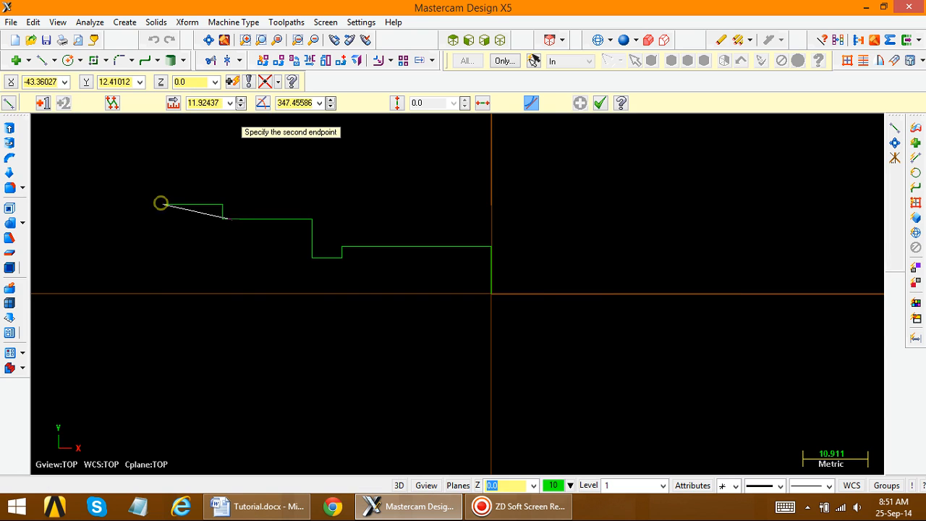
{"action": "left_click", "coordinate": [223, 219]}
{"action": "scroll", "coordinate": [205, 203], "scroll_direction": "up", "scroll_amount": 2}
{"action": "left_click", "coordinate": [215, 204]}
{"action": "left_click", "coordinate": [204, 200]}
{"action": "key", "text": "Escape"}
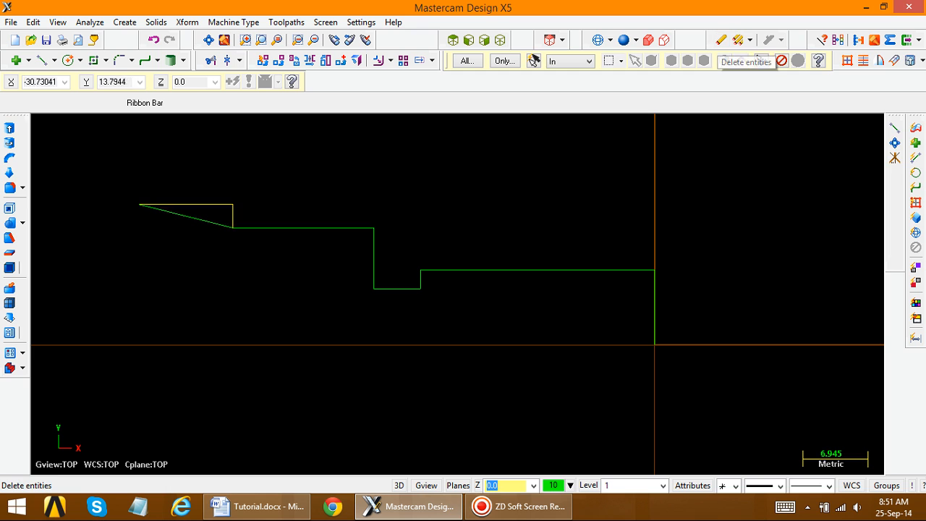
{"action": "left_click", "coordinate": [781, 60]}
Check the Word drawing and draw a 30 mm horizontal line leftward from the upper end of the taper line
{"action": "scroll", "coordinate": [217, 174], "scroll_direction": "down", "scroll_amount": 1}
{"action": "right_click", "coordinate": [227, 166]}
{"action": "left_click", "coordinate": [274, 234]}
{"action": "scroll", "coordinate": [274, 234], "scroll_direction": "down", "scroll_amount": 1}
{"action": "scroll", "coordinate": [253, 239], "scroll_direction": "down", "scroll_amount": 4}
{"action": "key", "text": "Left"}
{"action": "key", "text": "Left"}
{"action": "key", "text": "Left"}
{"action": "key", "text": "Left"}
{"action": "left_click", "coordinate": [256, 515]}
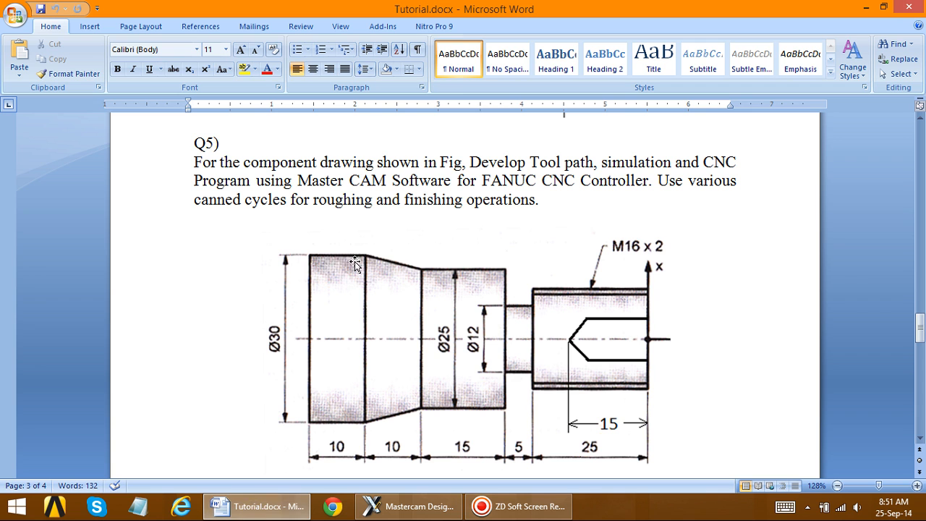
{"action": "left_click", "coordinate": [277, 510]}
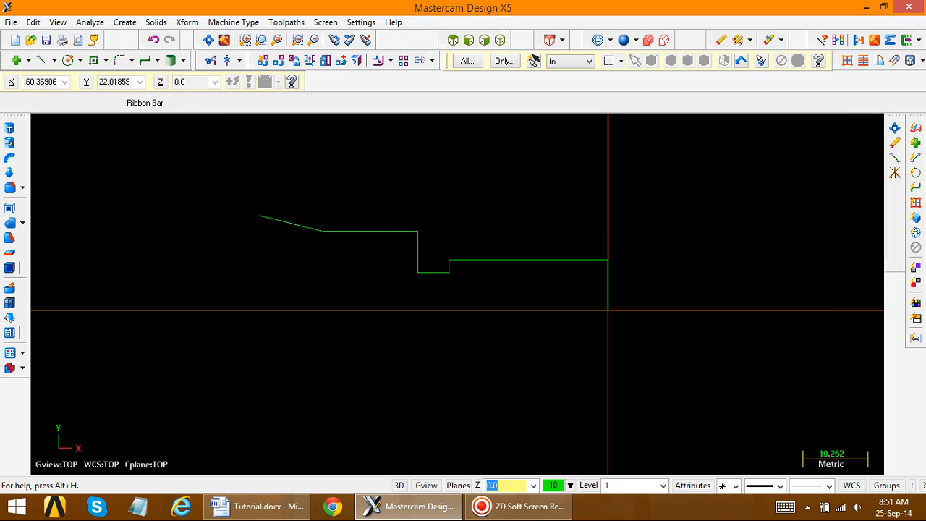
{"action": "left_click", "coordinate": [123, 22]}
{"action": "mouse_move", "coordinate": [141, 55]}
{"action": "left_click", "coordinate": [282, 52]}
{"action": "left_click", "coordinate": [259, 215]}
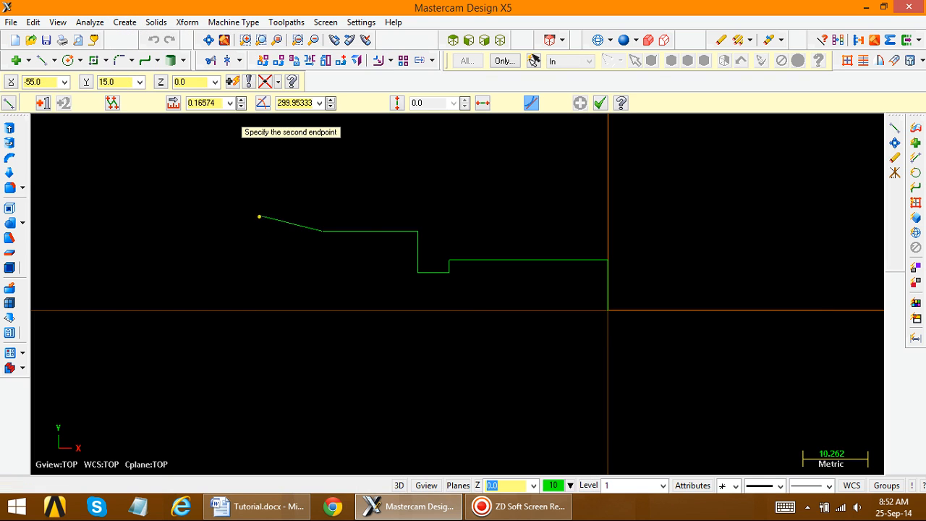
{"action": "left_click", "coordinate": [188, 216]}
{"action": "left_click", "coordinate": [204, 104]}
{"action": "type", "text": "30"}
{"action": "key", "text": "Return"}
{"action": "scroll", "coordinate": [133, 233], "scroll_direction": "down", "scroll_amount": 3}
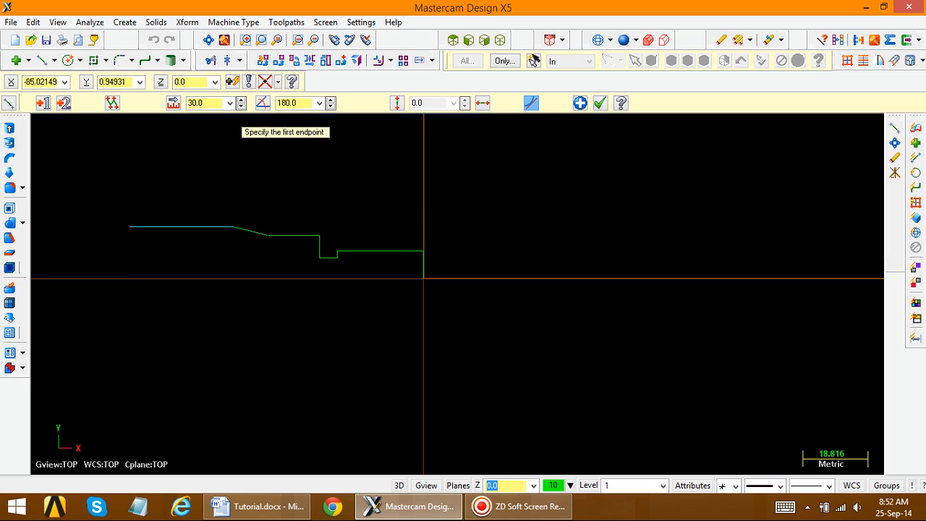
{"action": "left_click", "coordinate": [243, 510]}
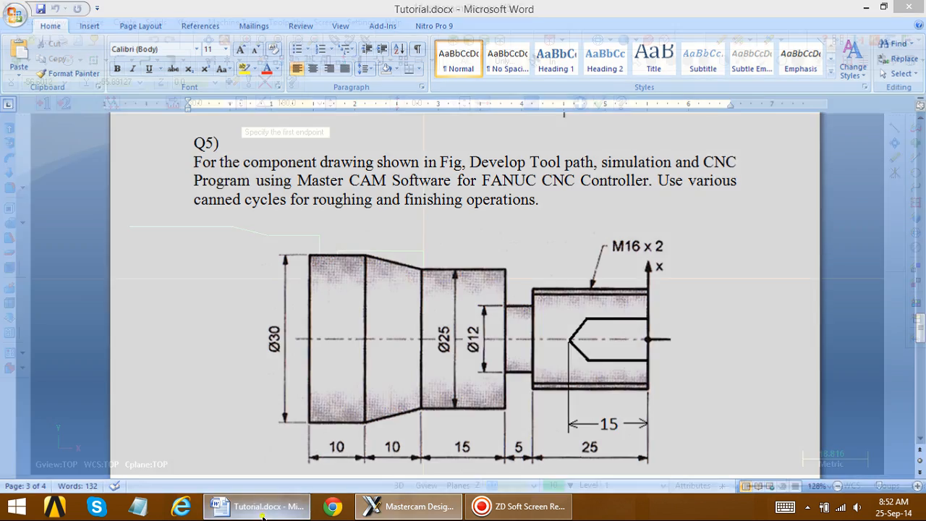
{"action": "left_click", "coordinate": [409, 507]}
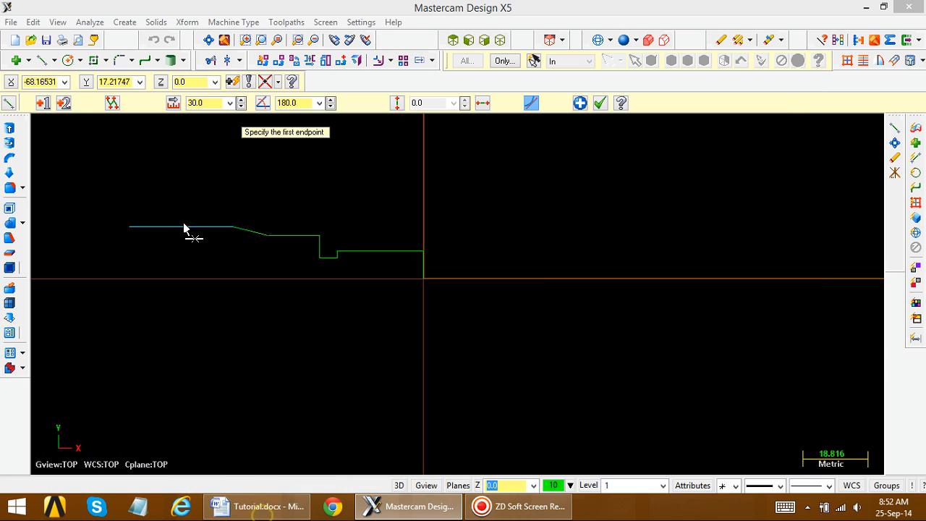
{"action": "left_click", "coordinate": [183, 226]}
{"action": "key", "text": "space"}
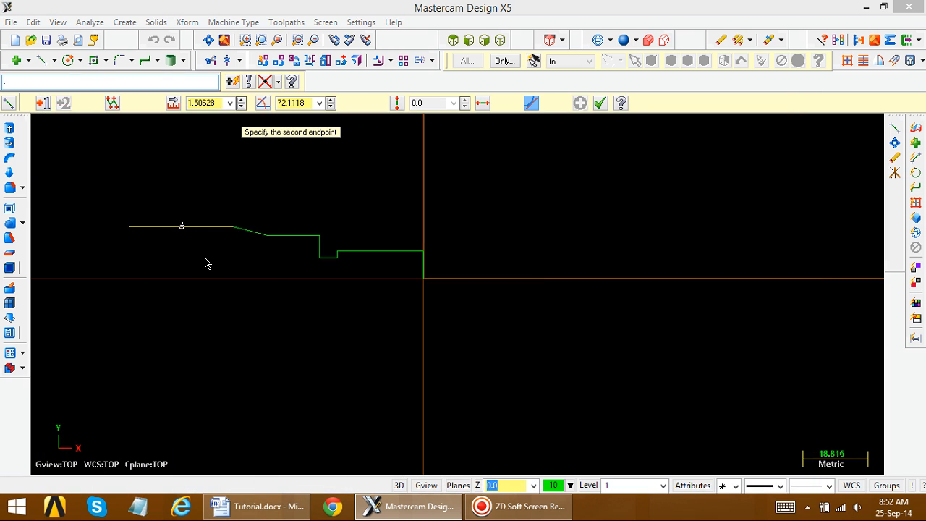
{"action": "key", "text": "Escape"}
{"action": "key", "text": "Escape"}
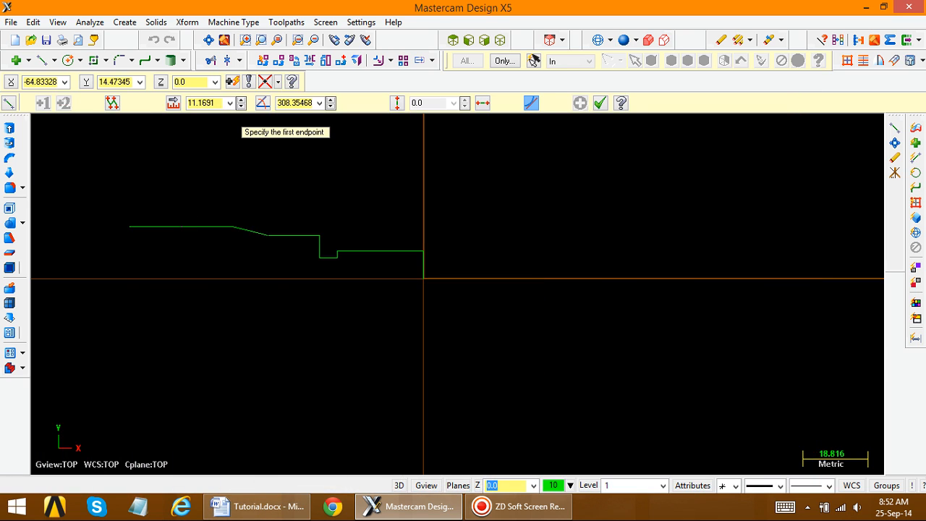
Delete the 30 mm line and draw a 10 mm horizontal line leftward from the upper end of the taper line
{"action": "key", "text": "Escape"}
{"action": "left_click", "coordinate": [199, 228]}
{"action": "key", "text": "Delete"}
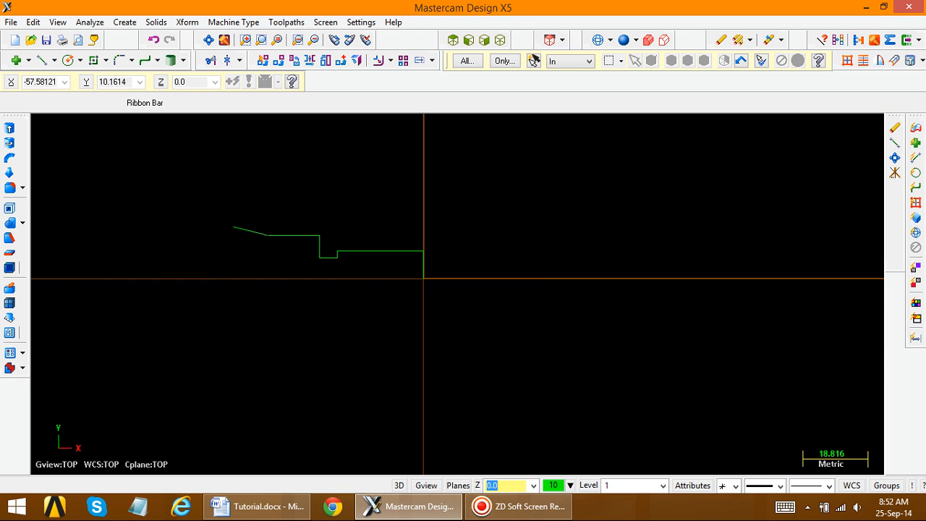
{"action": "left_click", "coordinate": [124, 22]}
{"action": "mouse_move", "coordinate": [135, 55]}
{"action": "left_click", "coordinate": [280, 53]}
{"action": "left_click", "coordinate": [238, 228]}
{"action": "left_click", "coordinate": [201, 227]}
{"action": "left_click", "coordinate": [206, 103]}
{"action": "type", "text": "10"}
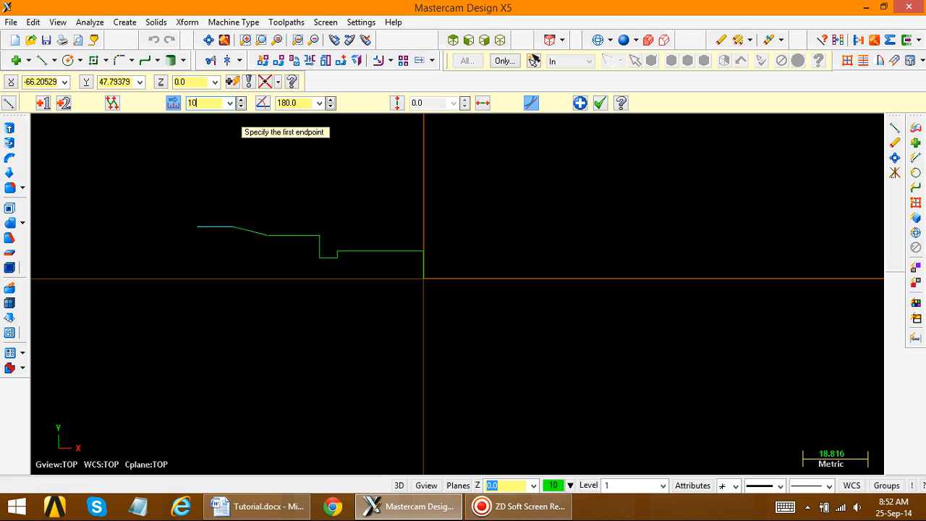
{"action": "key", "text": "Return"}
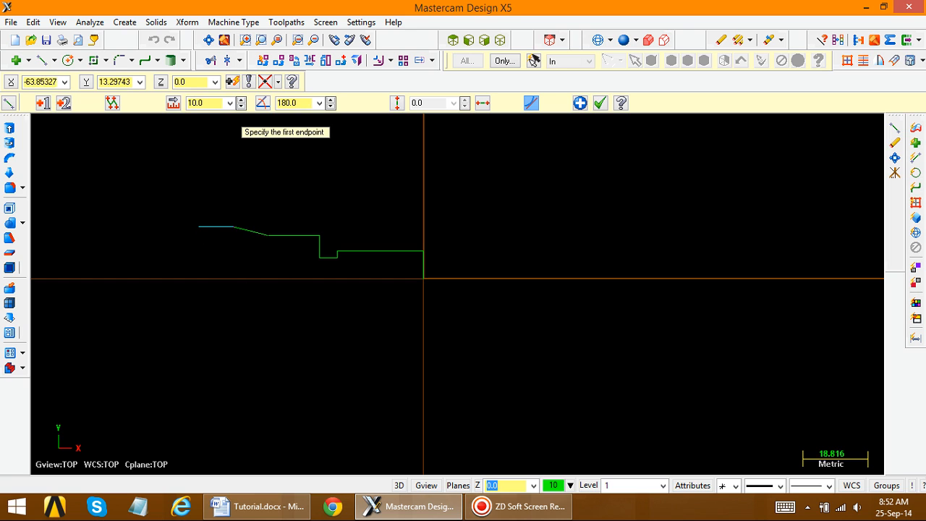
Draw a 15 mm vertical line downward from the left end of the upper 10 mm line and clear the colors
{"action": "left_click", "coordinate": [199, 226]}
{"action": "left_click", "coordinate": [198, 254]}
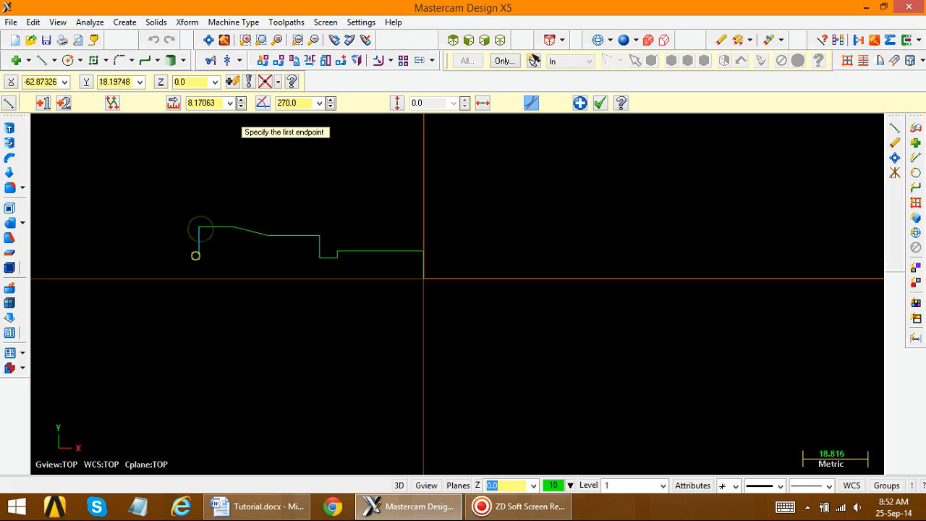
{"action": "double_click", "coordinate": [209, 102]}
{"action": "type", "text": "15"}
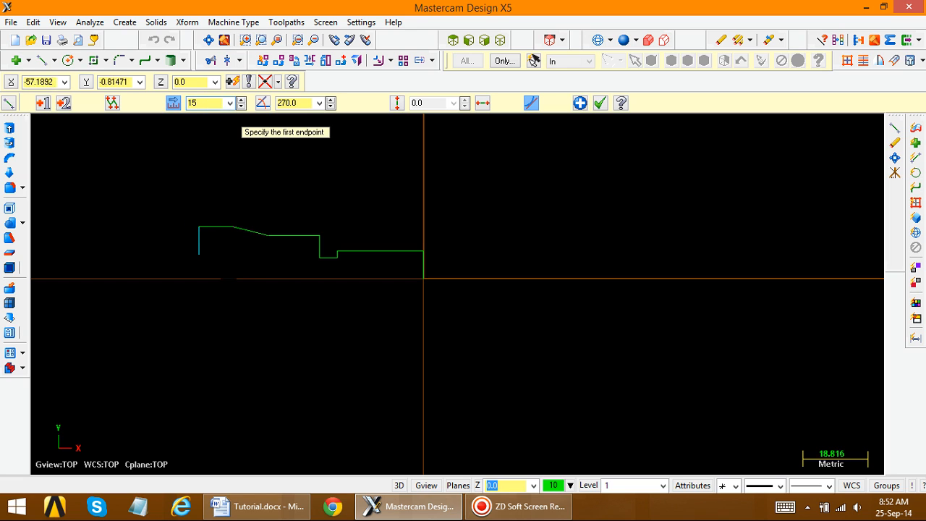
{"action": "key", "text": "Return"}
{"action": "scroll", "coordinate": [143, 285], "scroll_direction": "up", "scroll_amount": 1}
{"action": "scroll", "coordinate": [163, 280], "scroll_direction": "up", "scroll_amount": 1}
{"action": "scroll", "coordinate": [235, 210], "scroll_direction": "down", "scroll_amount": 1}
{"action": "right_click", "coordinate": [413, 165]}
{"action": "left_click", "coordinate": [449, 374]}
{"action": "scroll", "coordinate": [449, 374], "scroll_direction": "down", "scroll_amount": 1}
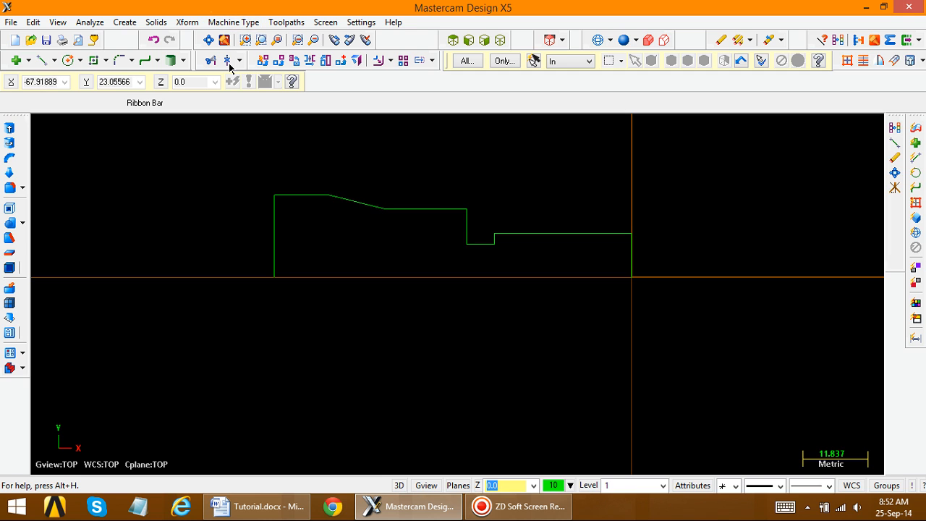
Mirror the whole profile as a copy about the horizontal axis at Y 0.0 and clear the colors
{"action": "left_click", "coordinate": [186, 22]}
{"action": "left_click", "coordinate": [207, 71]}
{"action": "left_click_drag", "start_coordinate": [219, 143], "coordinate": [722, 344]}
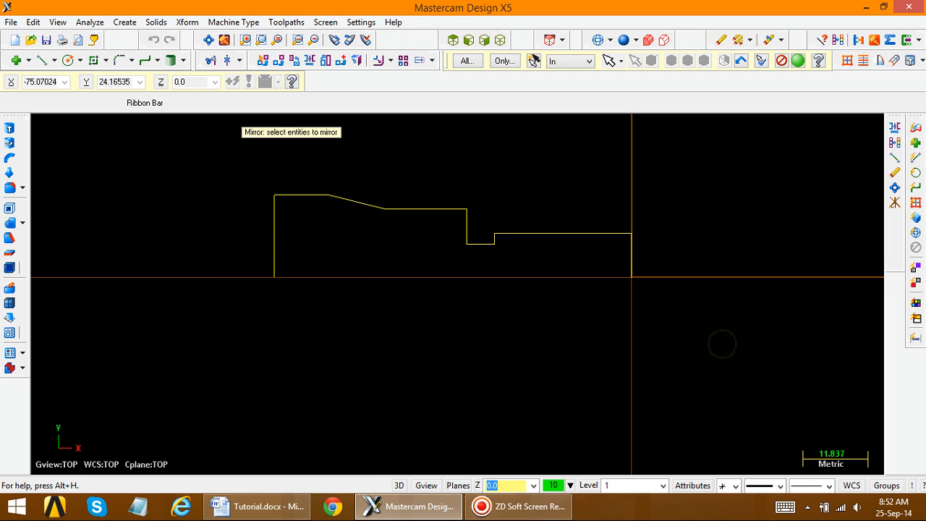
{"action": "key", "text": "Return"}
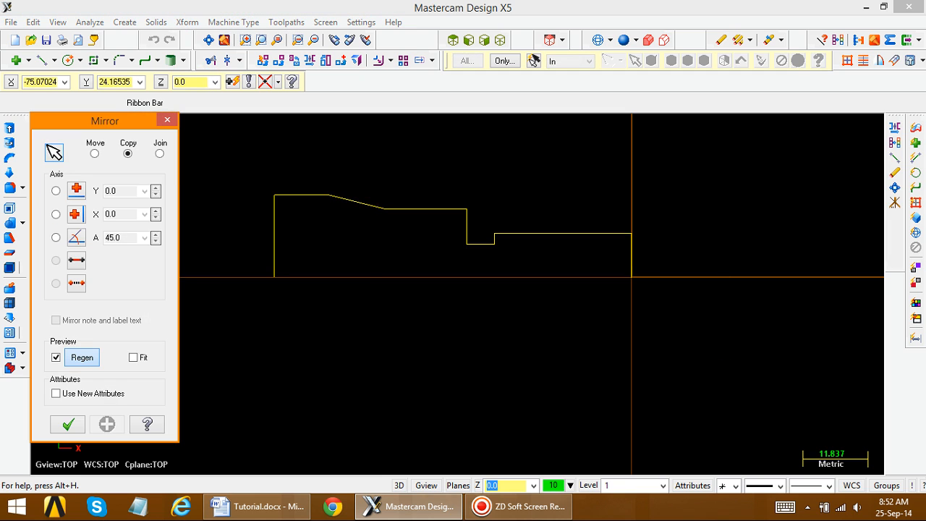
{"action": "left_click", "coordinate": [57, 192]}
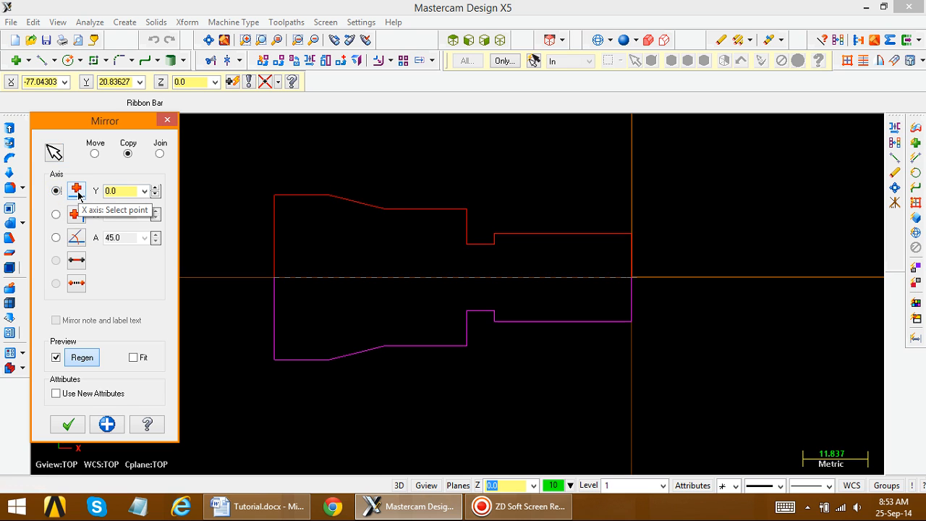
{"action": "left_click", "coordinate": [56, 215]}
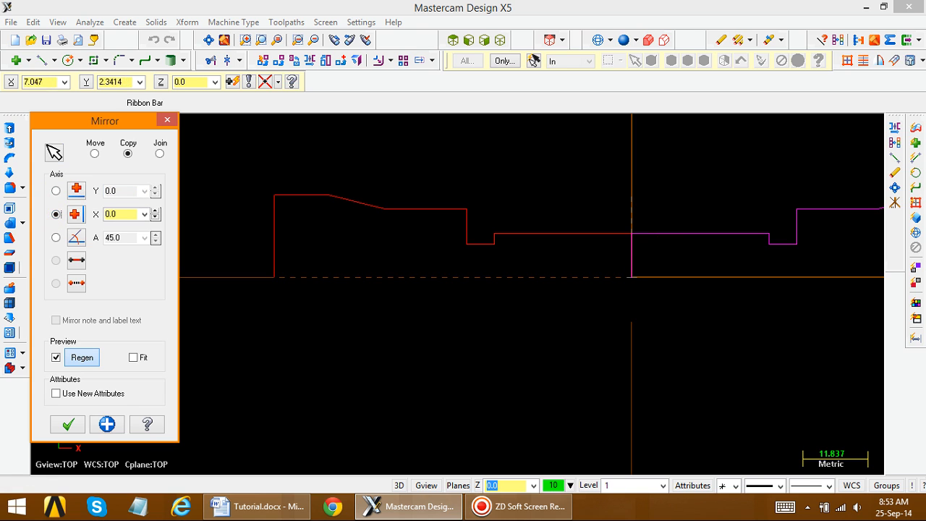
{"action": "left_click", "coordinate": [56, 190]}
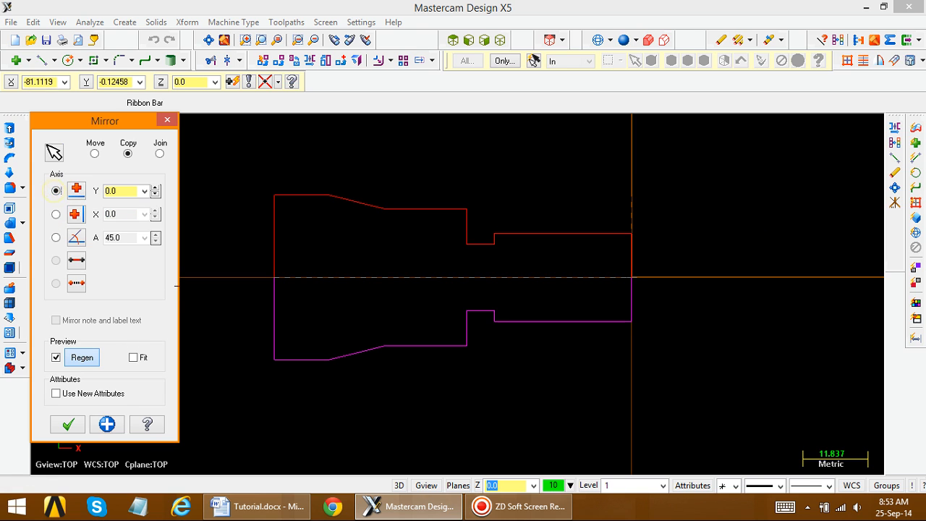
{"action": "left_click", "coordinate": [68, 423]}
{"action": "right_click", "coordinate": [331, 169]}
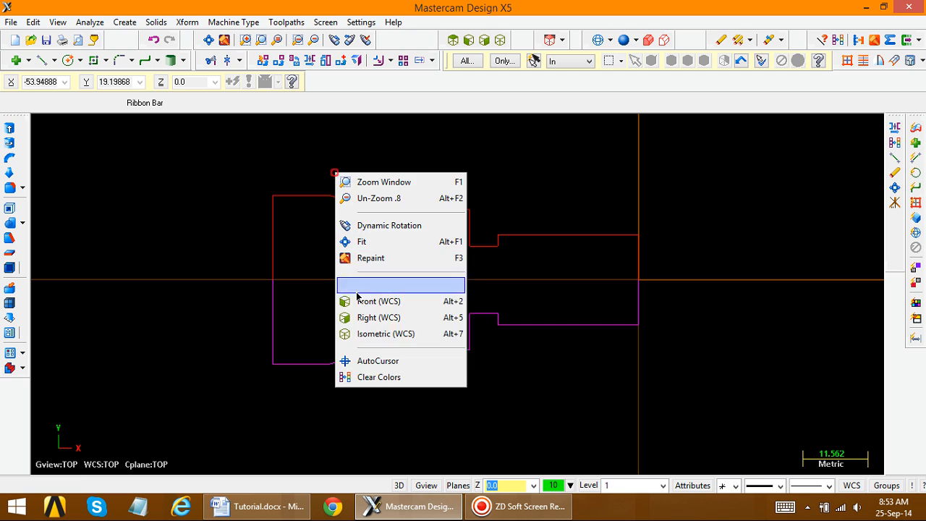
{"action": "left_click", "coordinate": [368, 375]}
{"action": "scroll", "coordinate": [370, 290], "scroll_direction": "down", "scroll_amount": 1}
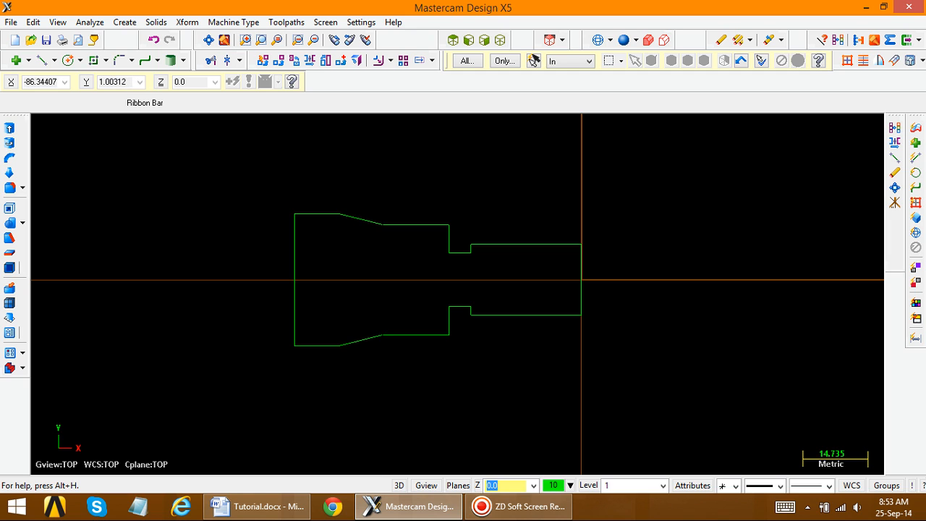
Show the Operations Manager and set the machine type to the default lathe
{"action": "key", "text": "alt+o"}
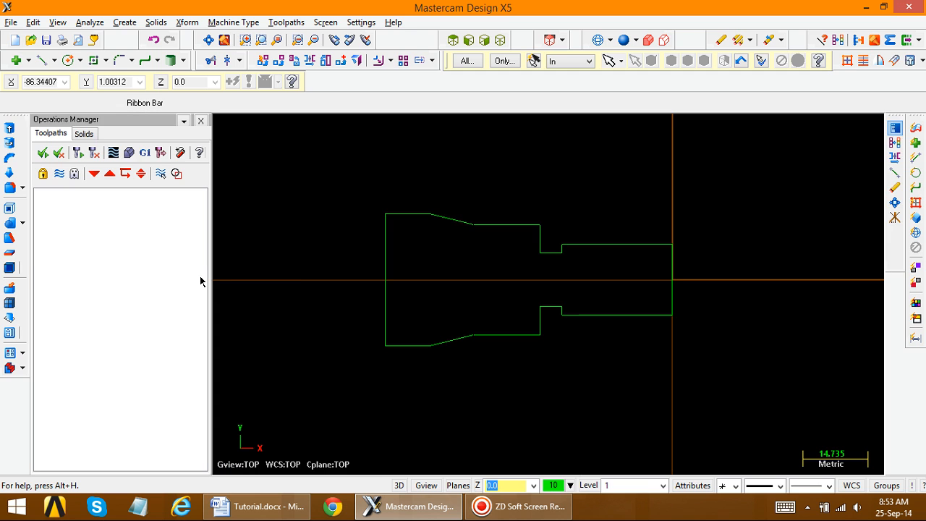
{"action": "right_click", "coordinate": [371, 196]}
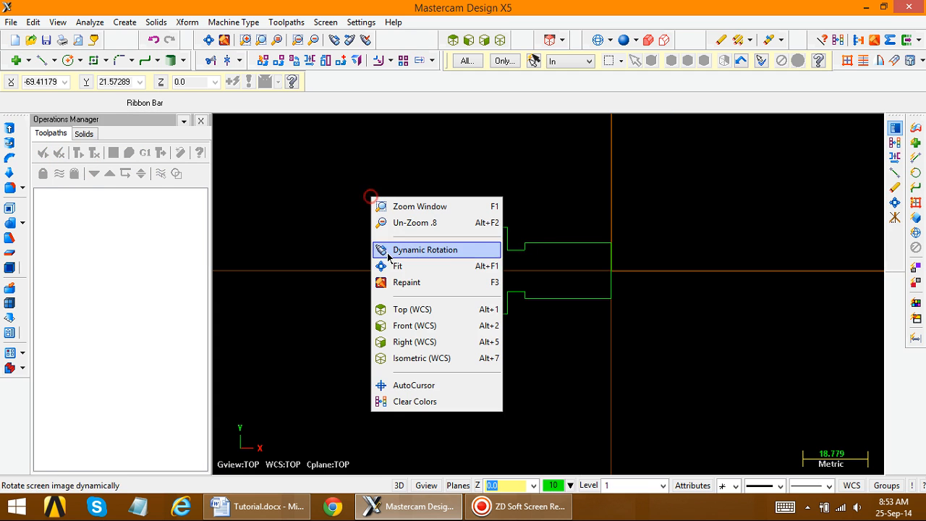
{"action": "left_click", "coordinate": [396, 266]}
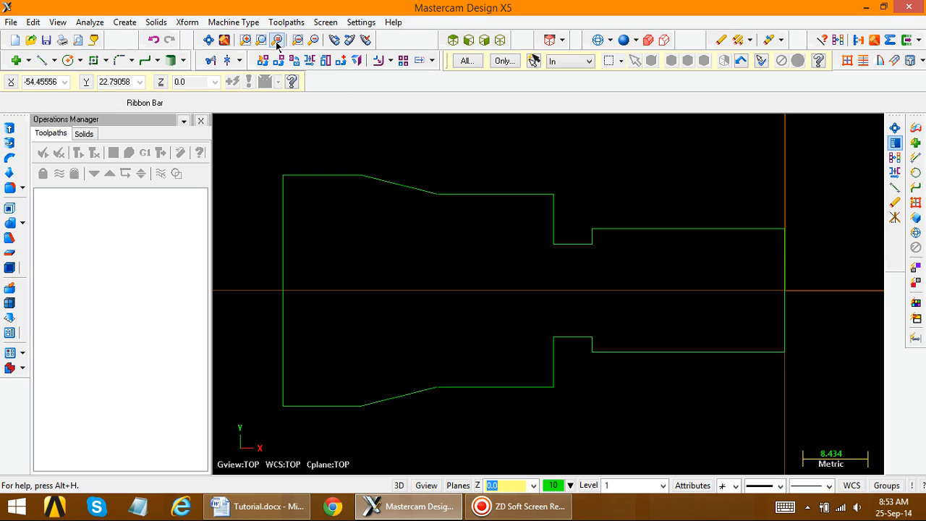
{"action": "left_click", "coordinate": [233, 22]}
{"action": "mouse_move", "coordinate": [238, 52]}
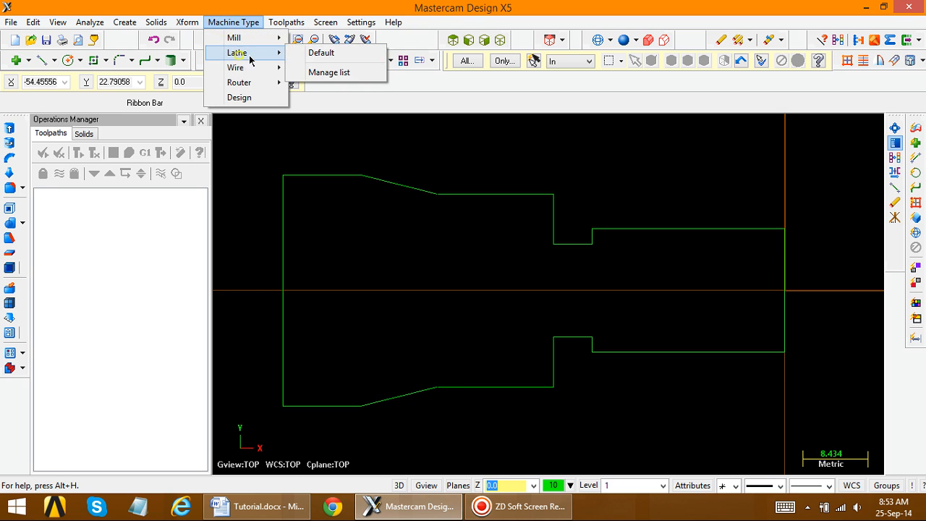
{"action": "left_click", "coordinate": [322, 53]}
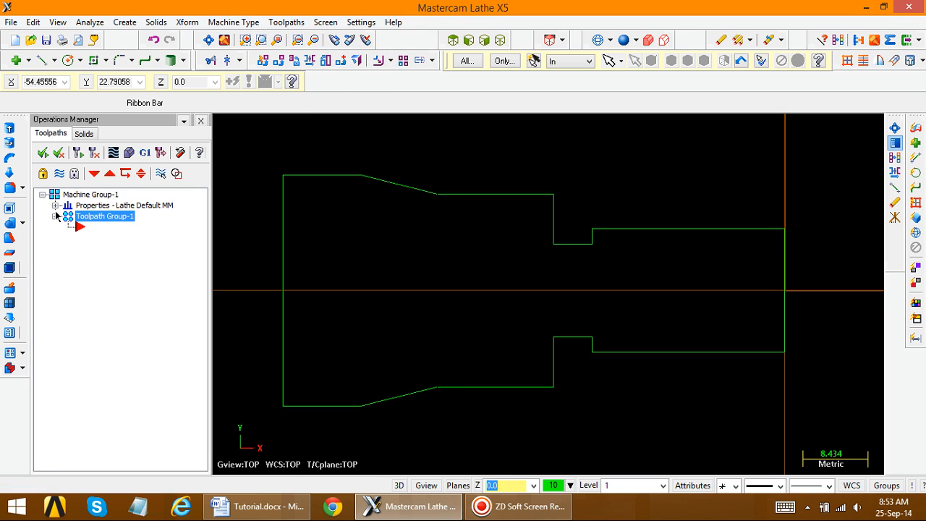
In the stock setup, define the left-spindle stock cylinder from two points: the profile's upper-left corner and the origin
{"action": "left_click", "coordinate": [56, 205]}
{"action": "left_click", "coordinate": [90, 238]}
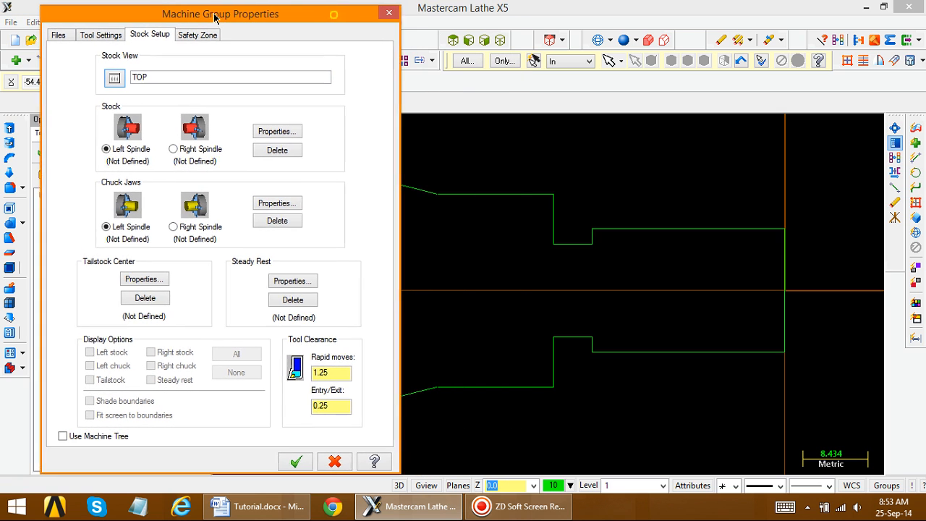
{"action": "left_click", "coordinate": [272, 132]}
{"action": "left_click", "coordinate": [227, 181]}
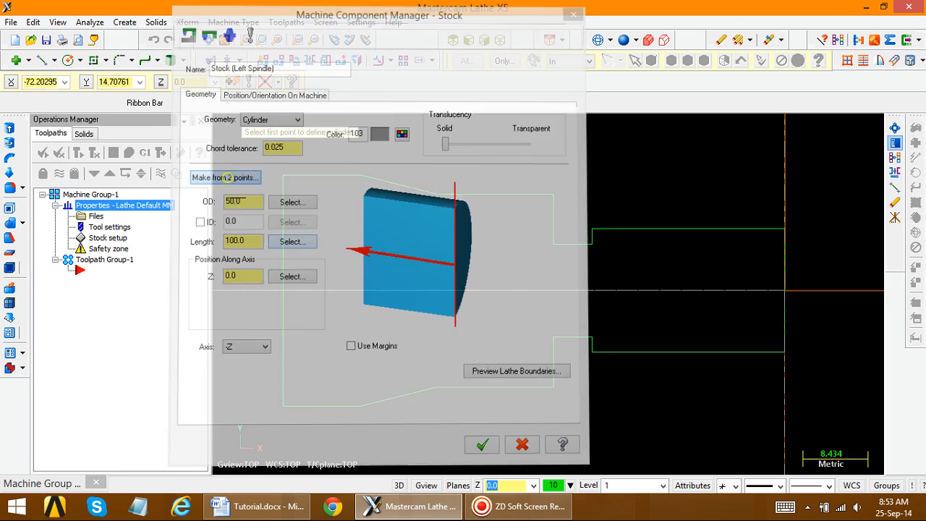
{"action": "left_click", "coordinate": [283, 176]}
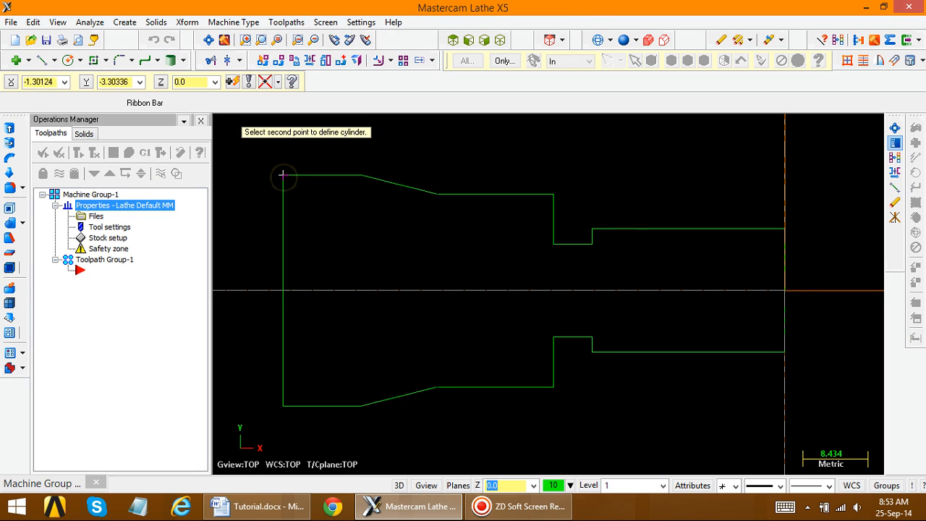
{"action": "left_click", "coordinate": [786, 289]}
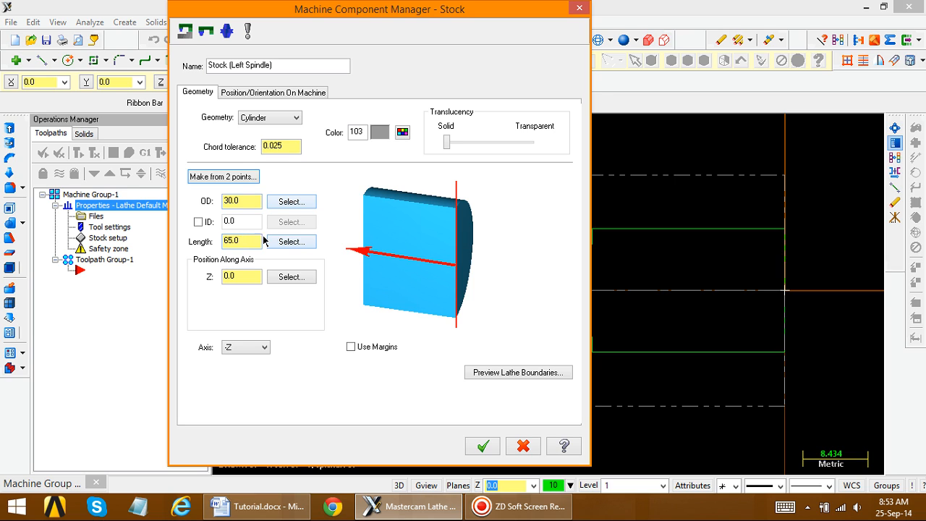
Give the stock margins of 1 mm OD, 1 mm right and 25 mm left, preview the lathe boundaries and accept the stock
{"action": "left_click", "coordinate": [351, 347]}
{"action": "left_click", "coordinate": [536, 193]}
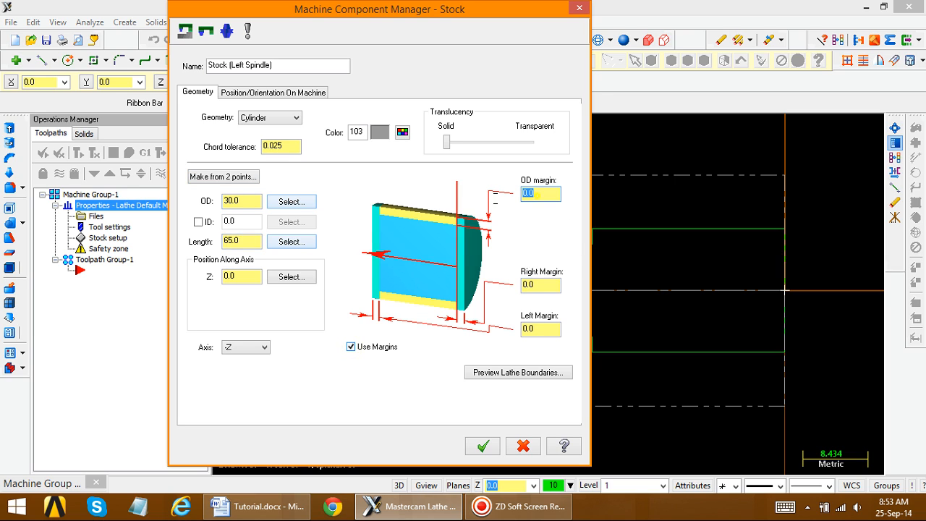
{"action": "type", "text": "1"}
{"action": "key", "text": "Tab"}
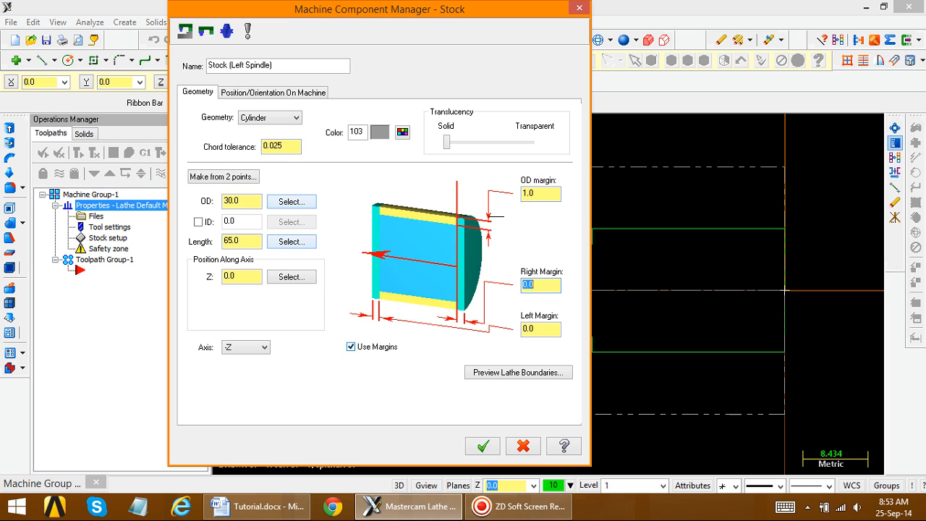
{"action": "type", "text": "1"}
{"action": "key", "text": "Tab"}
{"action": "type", "text": "2"}
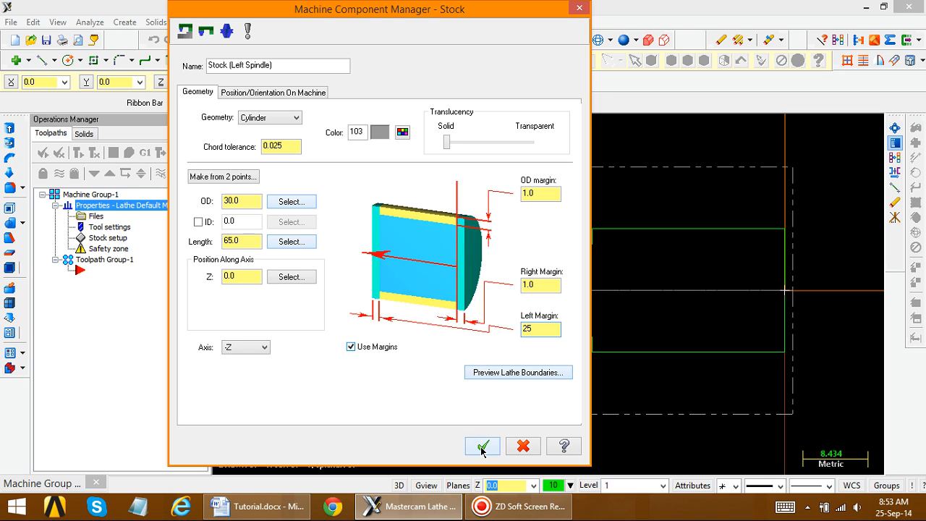
{"action": "type", "text": "5"}
{"action": "left_click", "coordinate": [508, 372]}
{"action": "scroll", "coordinate": [540, 277], "scroll_direction": "down", "scroll_amount": 3}
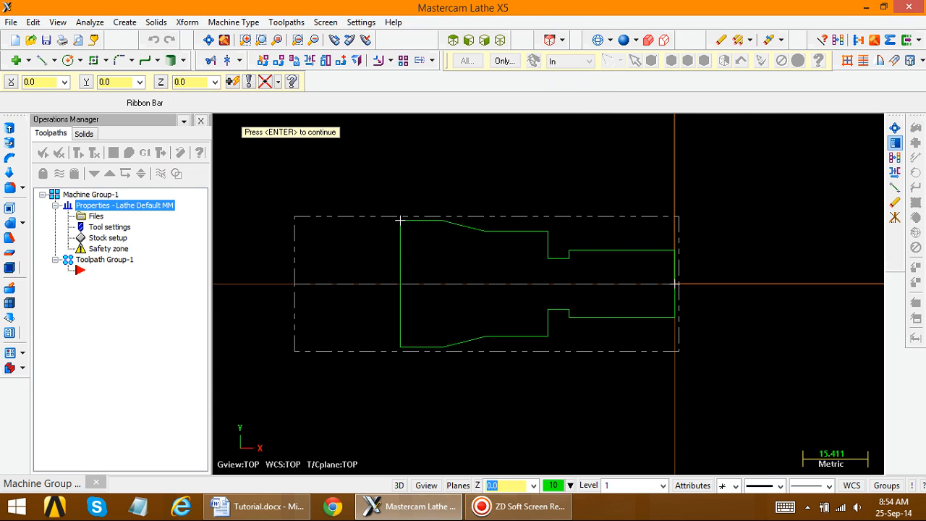
{"action": "key", "text": "Return"}
{"action": "left_click", "coordinate": [480, 447]}
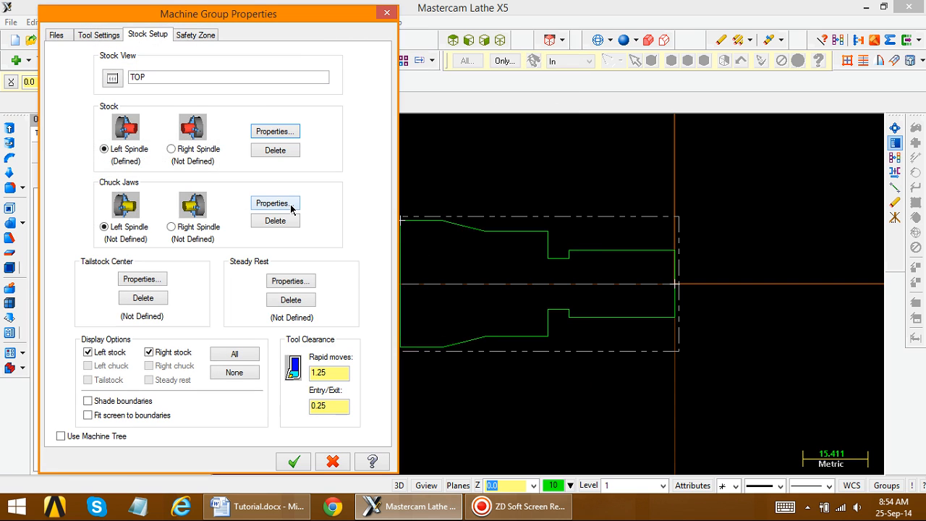
Define the left-spindle chuck jaws from two points, about 19.5 mm wide and 10.1 mm high, over the stock's upper-left end, and accept the setup
{"action": "left_click", "coordinate": [292, 208]}
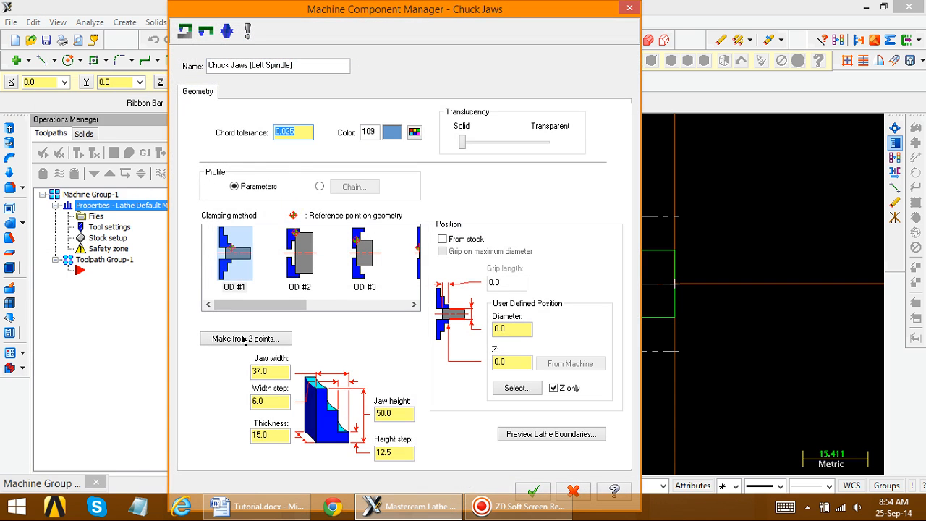
{"action": "left_click", "coordinate": [245, 339]}
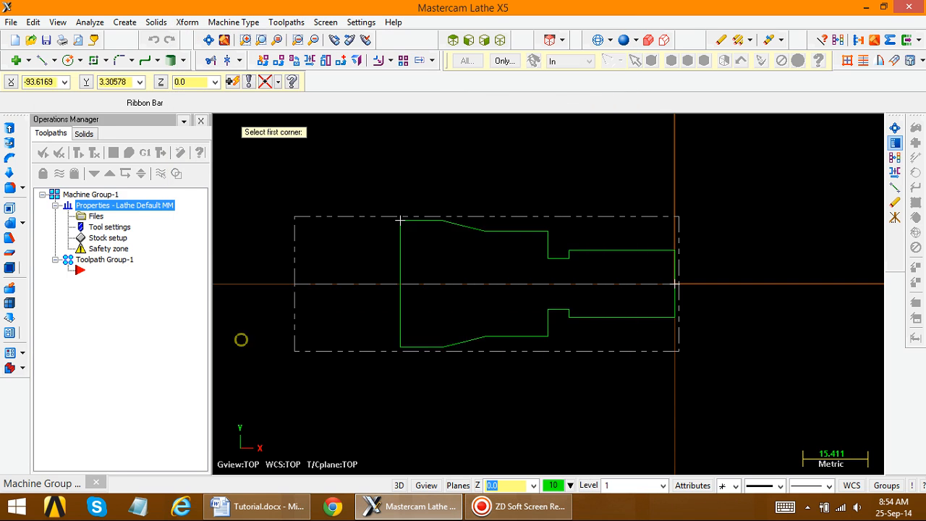
{"action": "scroll", "coordinate": [599, 255], "scroll_direction": "up", "scroll_amount": 4}
{"action": "scroll", "coordinate": [404, 236], "scroll_direction": "up", "scroll_amount": 2}
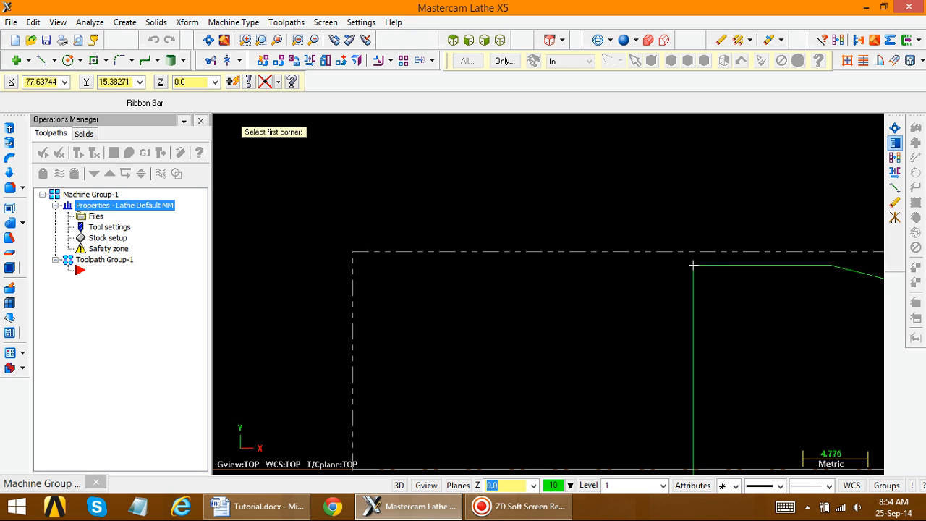
{"action": "left_click", "coordinate": [494, 255]}
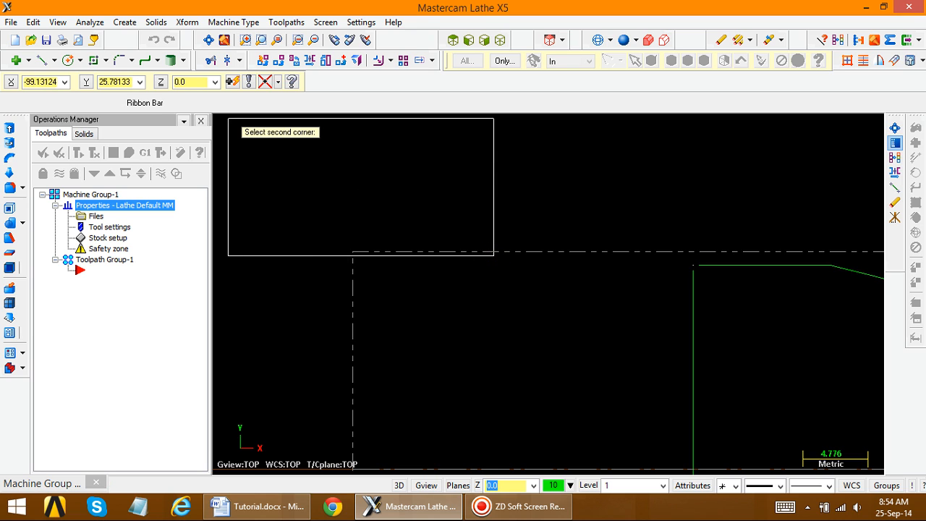
{"action": "left_click", "coordinate": [228, 118]}
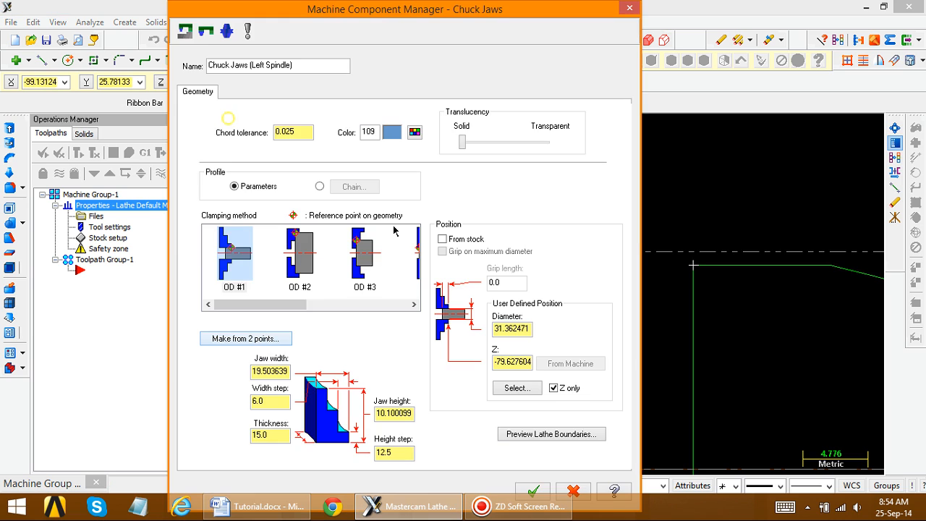
{"action": "left_click", "coordinate": [517, 436]}
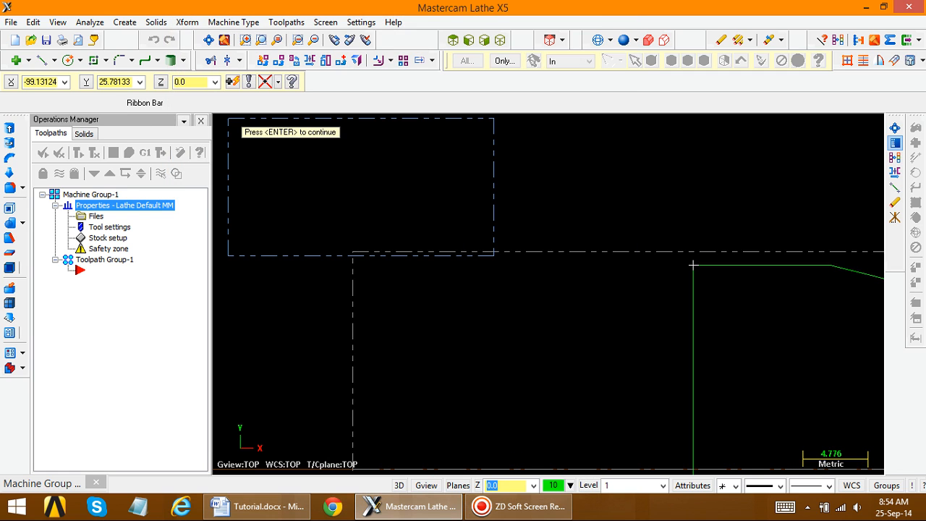
{"action": "key", "text": "Return"}
{"action": "key", "text": "Return"}
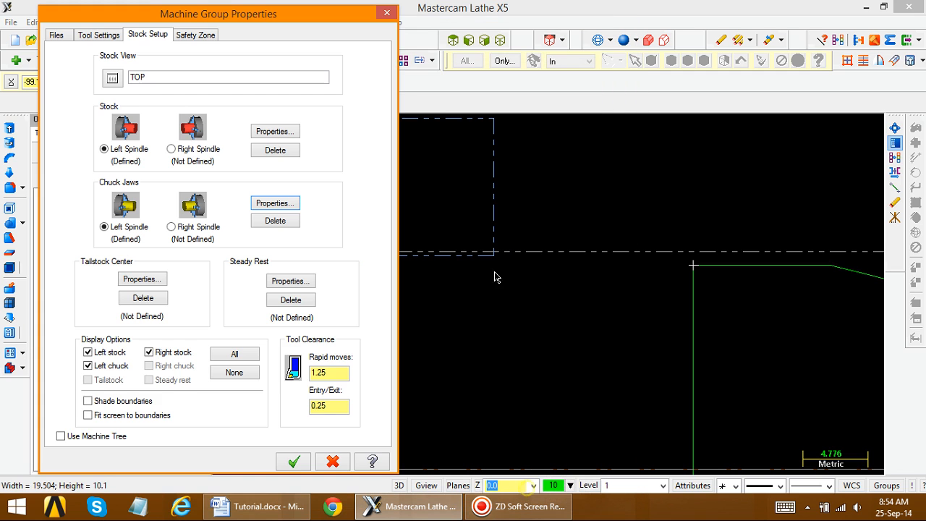
{"action": "left_click", "coordinate": [295, 463]}
{"action": "right_click", "coordinate": [541, 223]}
{"action": "left_click", "coordinate": [571, 291]}
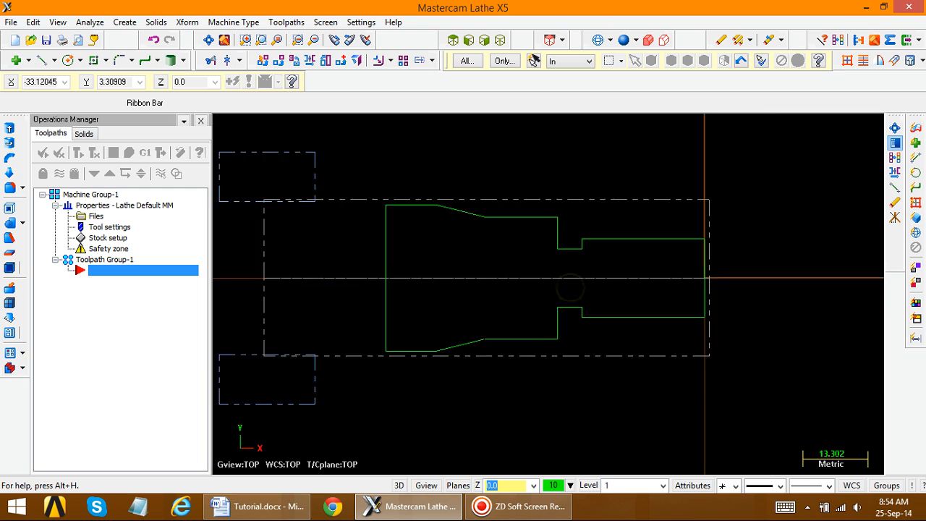
Clear the result colors from the shaft geometry
{"action": "scroll", "coordinate": [542, 261], "scroll_direction": "down", "scroll_amount": 2}
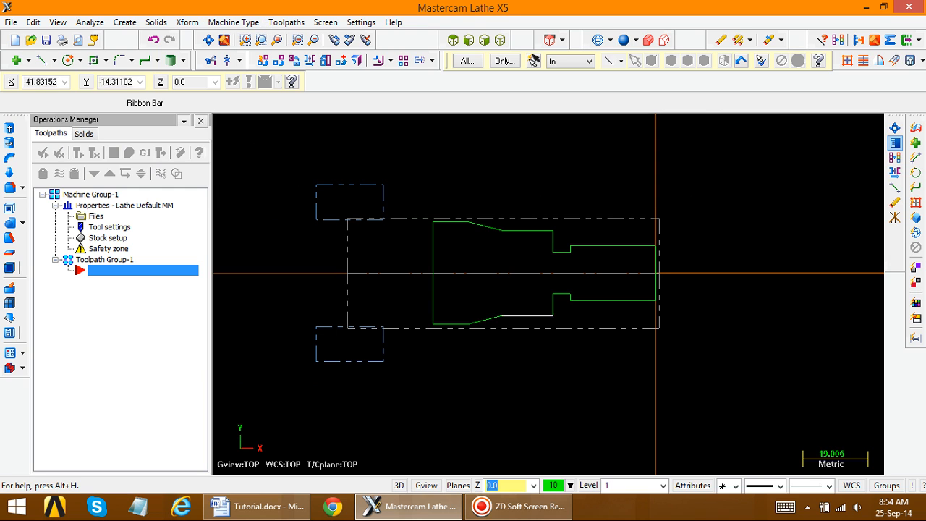
{"action": "right_click", "coordinate": [447, 138]}
{"action": "left_click", "coordinate": [495, 343]}
{"action": "right_click", "coordinate": [506, 174]}
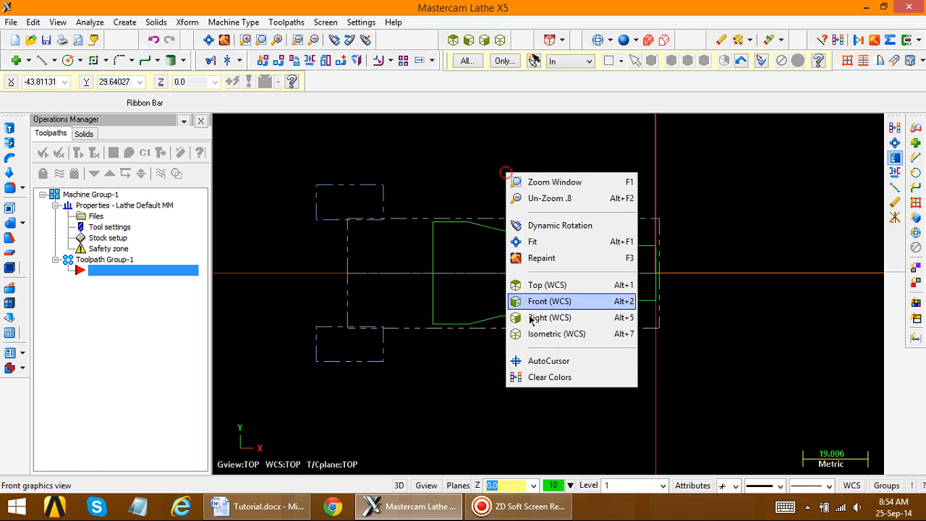
{"action": "left_click", "coordinate": [554, 376]}
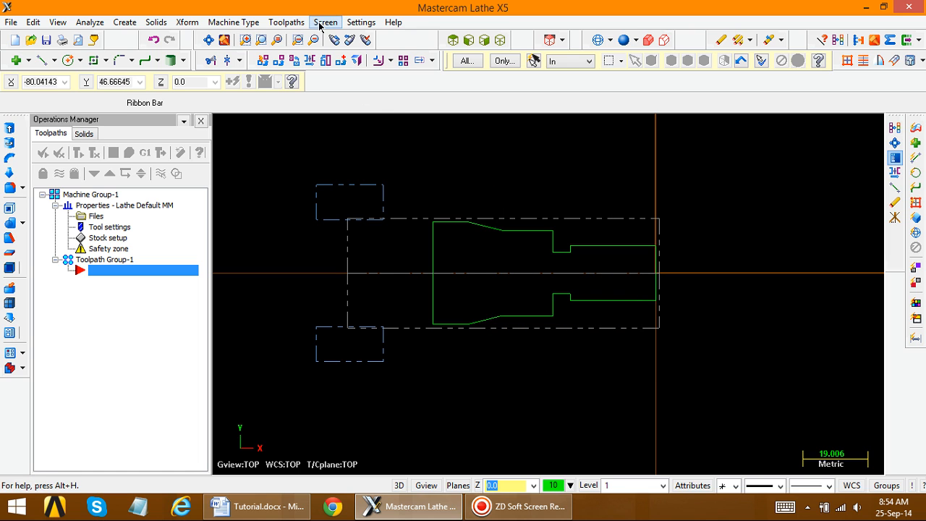
Create a canned rough toolpath under NC name T, chaining the upper profile from the right-end diameter to the largest diameter at the left
{"action": "left_click", "coordinate": [288, 22]}
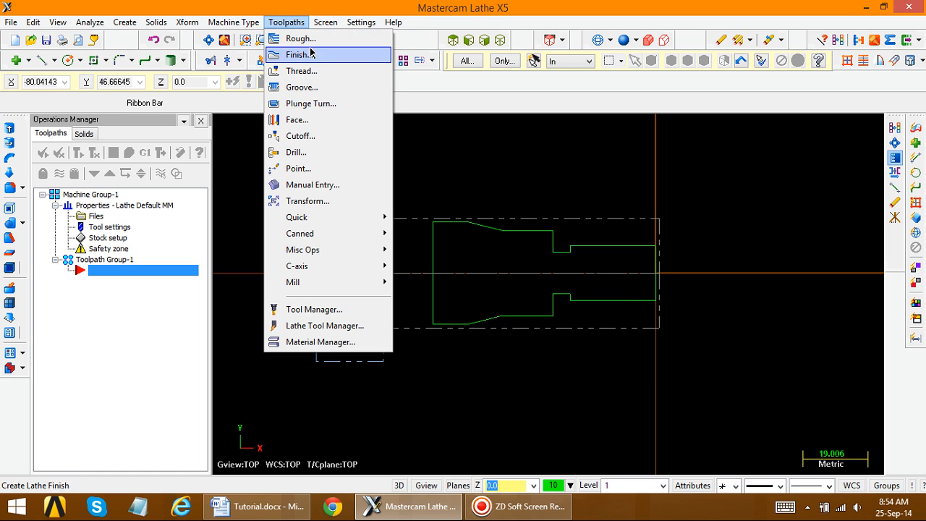
{"action": "mouse_move", "coordinate": [338, 238]}
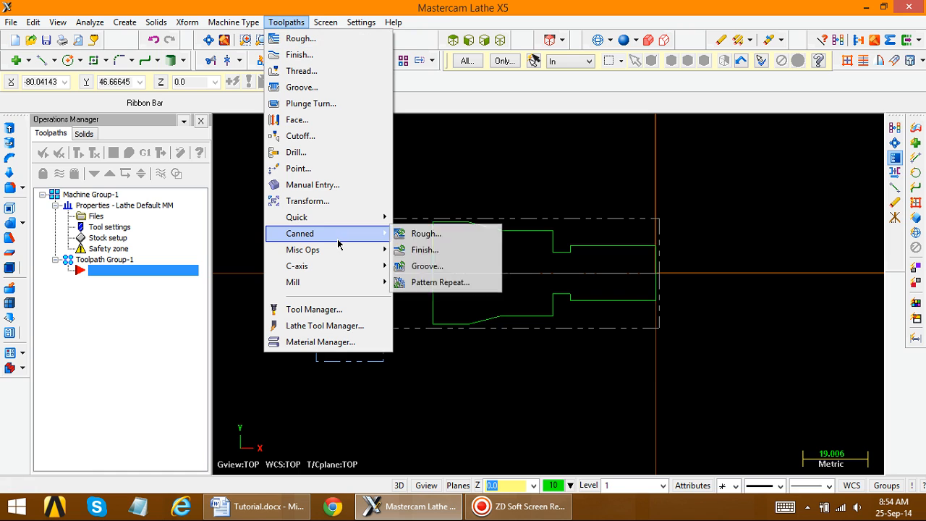
{"action": "left_click", "coordinate": [463, 232]}
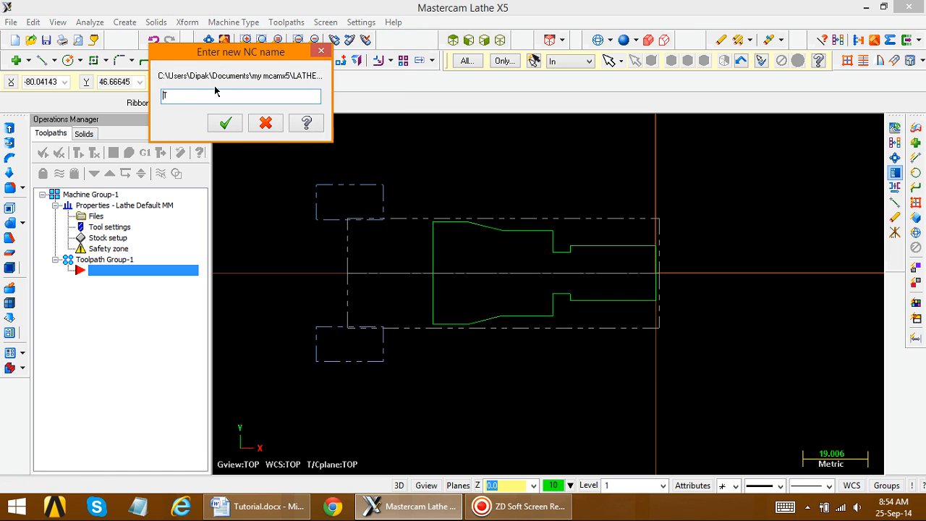
{"action": "left_click", "coordinate": [222, 124]}
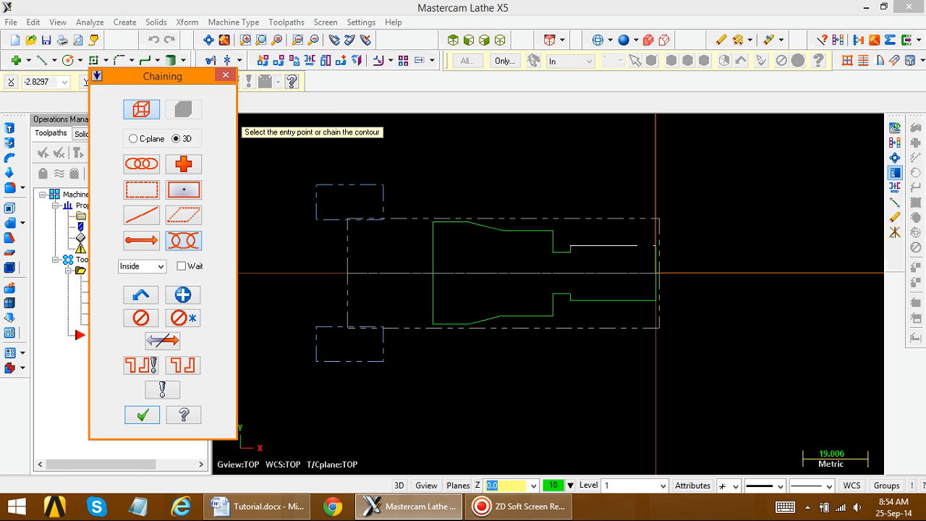
{"action": "left_click", "coordinate": [643, 246]}
{"action": "left_click", "coordinate": [450, 224]}
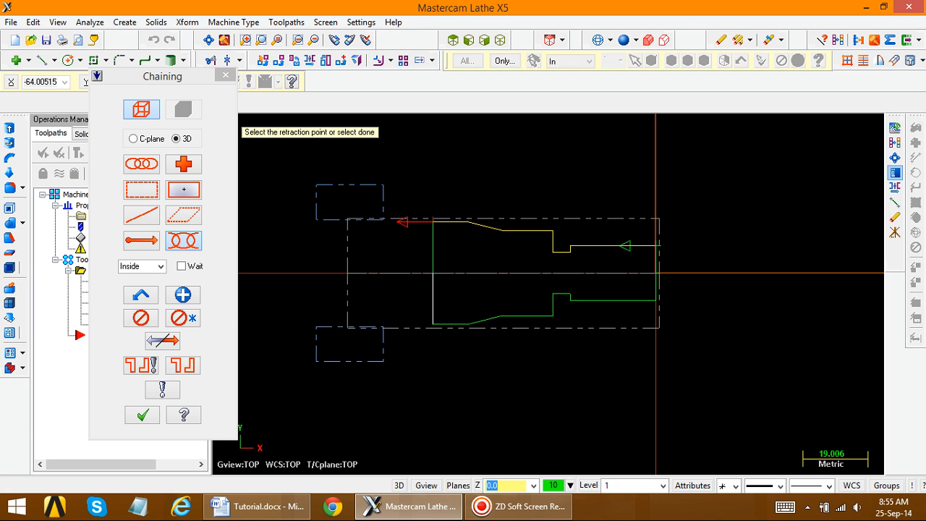
{"action": "left_click", "coordinate": [143, 415]}
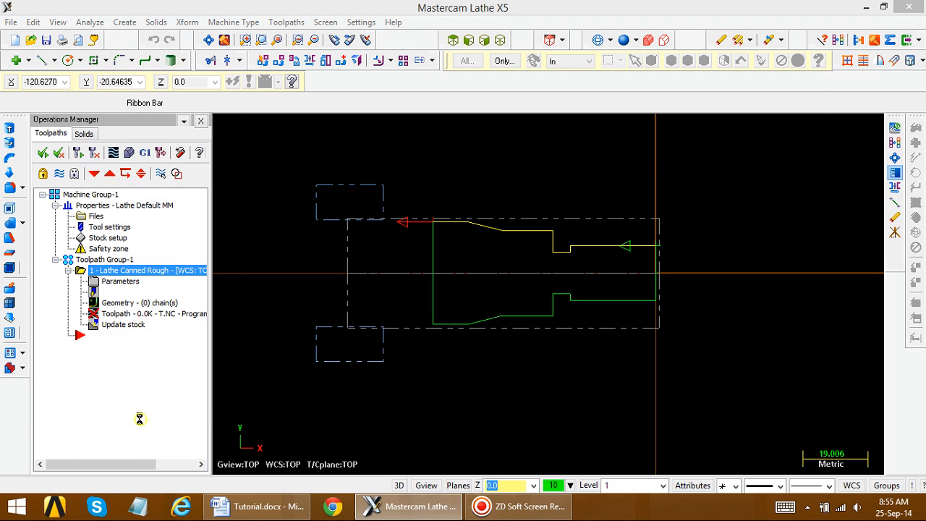
Choose tool T0202 R0.8 OD Rough Left 80 deg. for roughing and set its spindle rotation to CW
{"action": "left_click_drag", "start_coordinate": [529, 71], "coordinate": [189, 38]}
{"action": "double_click", "coordinate": [155, 138]}
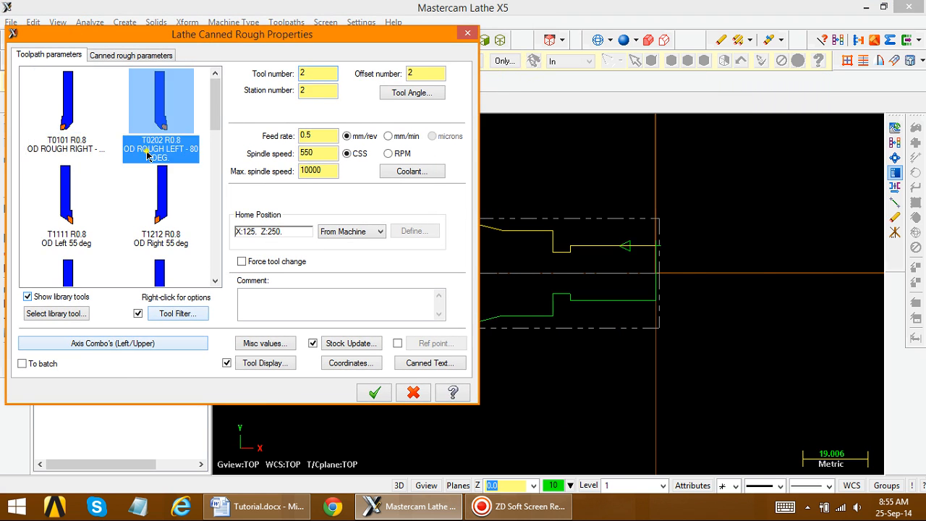
{"action": "left_click", "coordinate": [413, 119]}
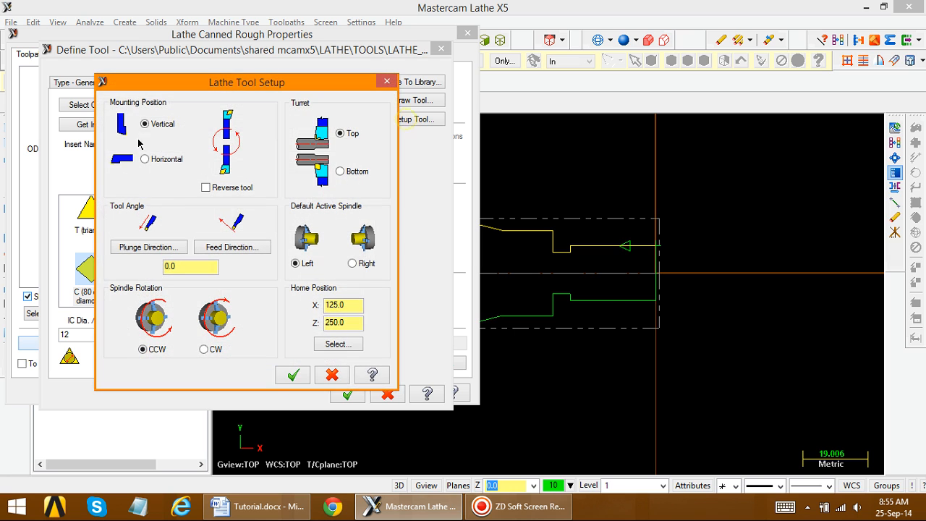
{"action": "left_click", "coordinate": [204, 349]}
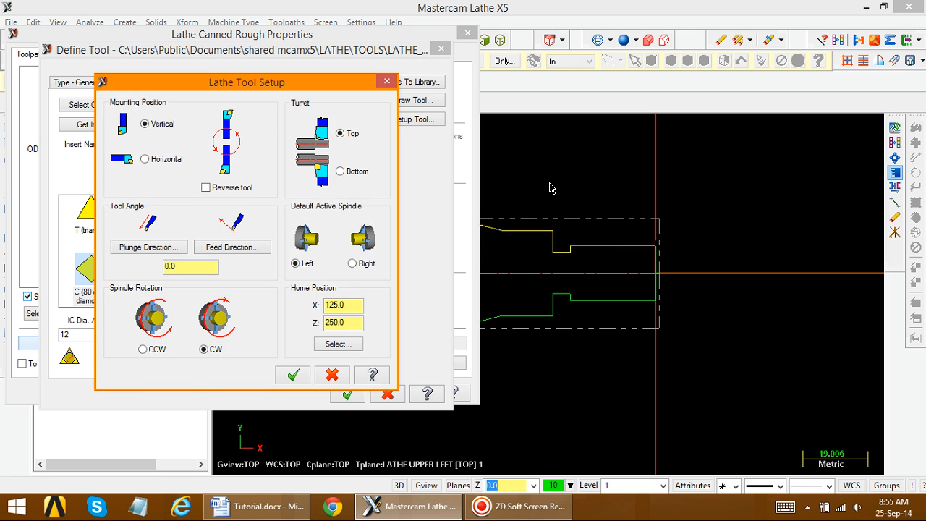
{"action": "left_click", "coordinate": [293, 376]}
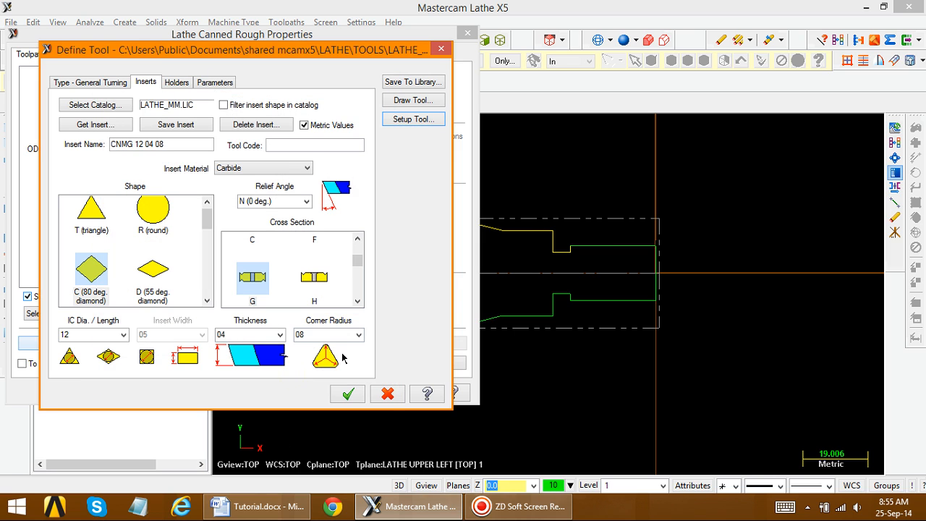
{"action": "left_click", "coordinate": [337, 390]}
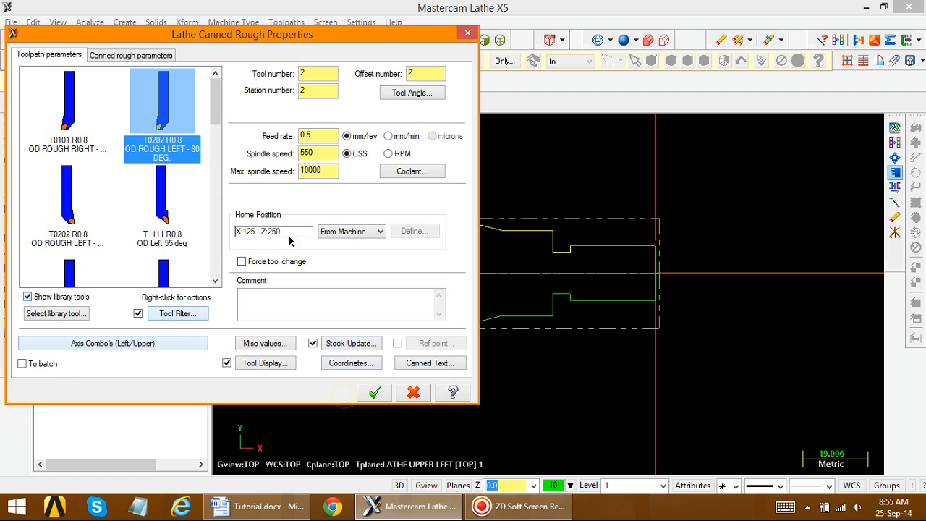
Set the canned rough overlap amount, rough step and stock to leave in X to 1 mm each, and generate the toolpath
{"action": "left_click", "coordinate": [133, 57]}
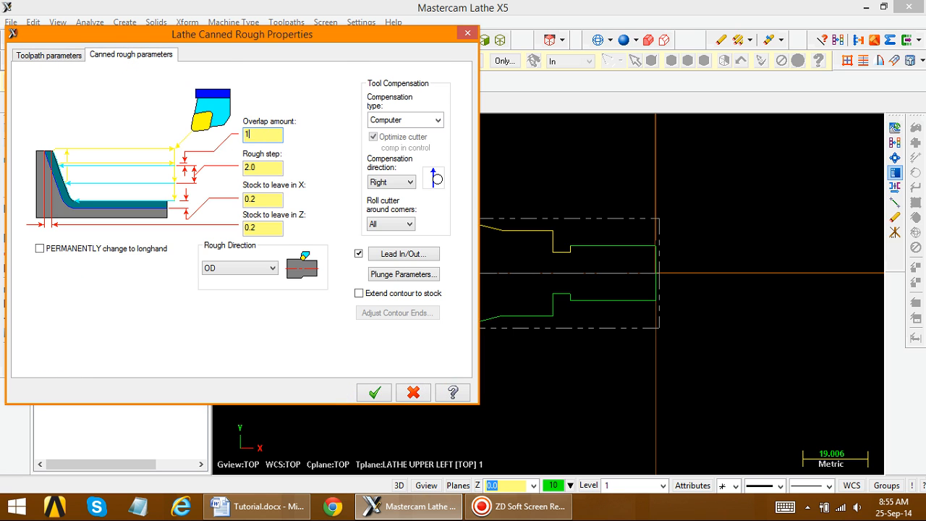
{"action": "key", "text": "Tab"}
{"action": "type", "text": "1"}
{"action": "key", "text": "Tab"}
{"action": "type", "text": "1"}
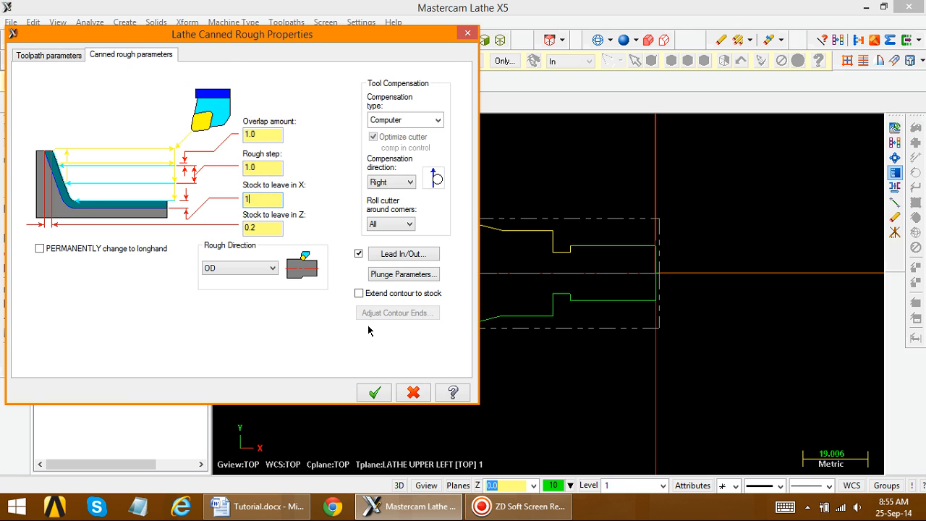
{"action": "left_click", "coordinate": [374, 391]}
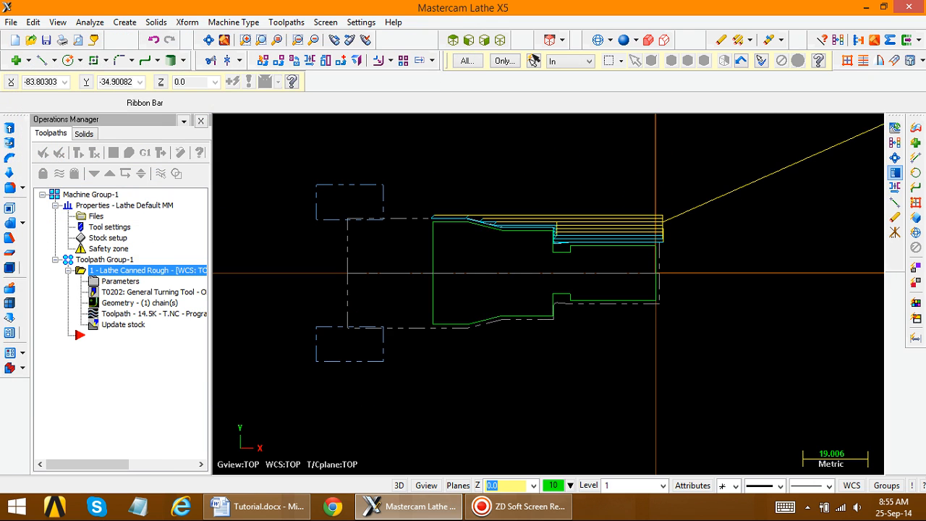
Open verification of the canned rough toolpath in a fitted isometric view, with stop on collision enabled and a slightly reduced playback speed
{"action": "left_click", "coordinate": [129, 152]}
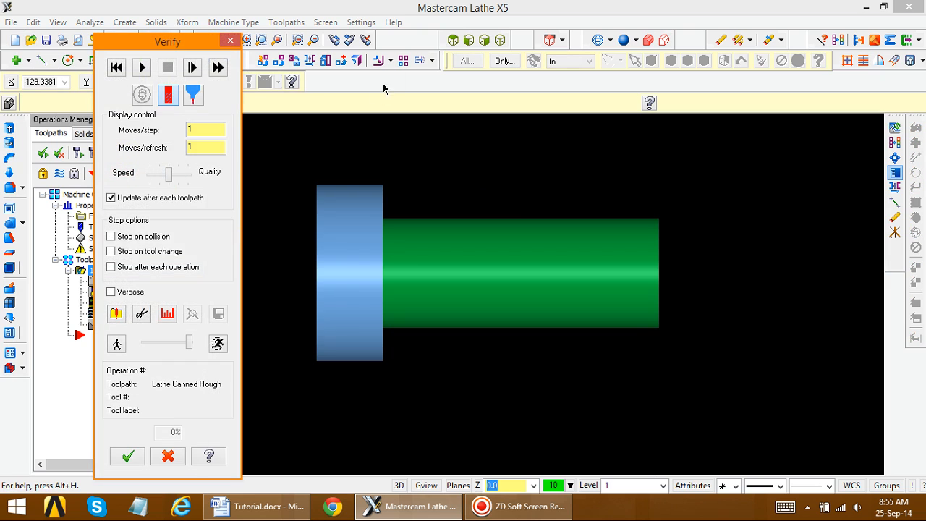
{"action": "left_click", "coordinate": [500, 40]}
{"action": "left_click", "coordinate": [120, 239]}
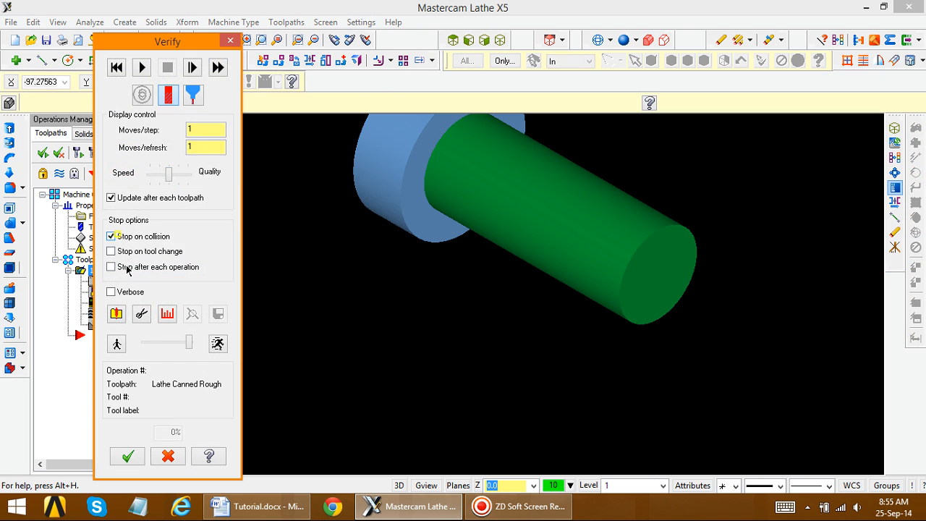
{"action": "left_click", "coordinate": [179, 344]}
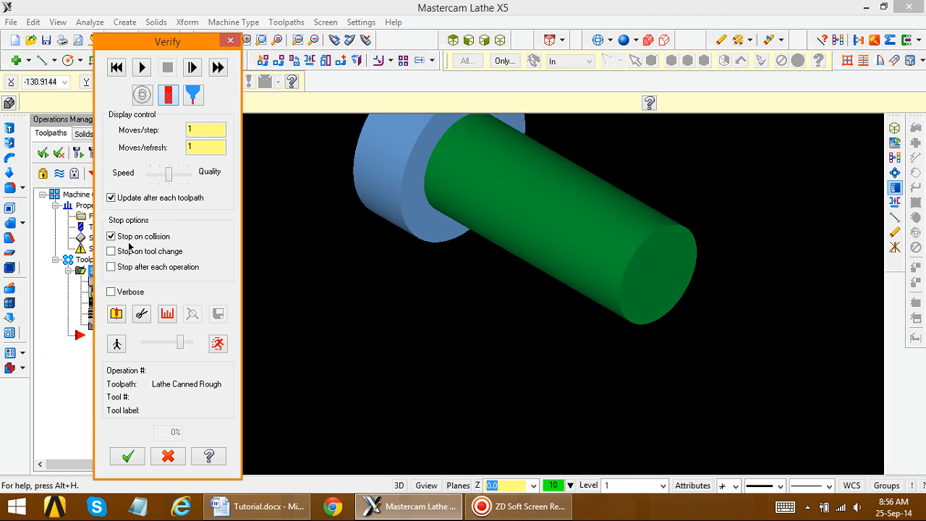
{"action": "right_click", "coordinate": [297, 226]}
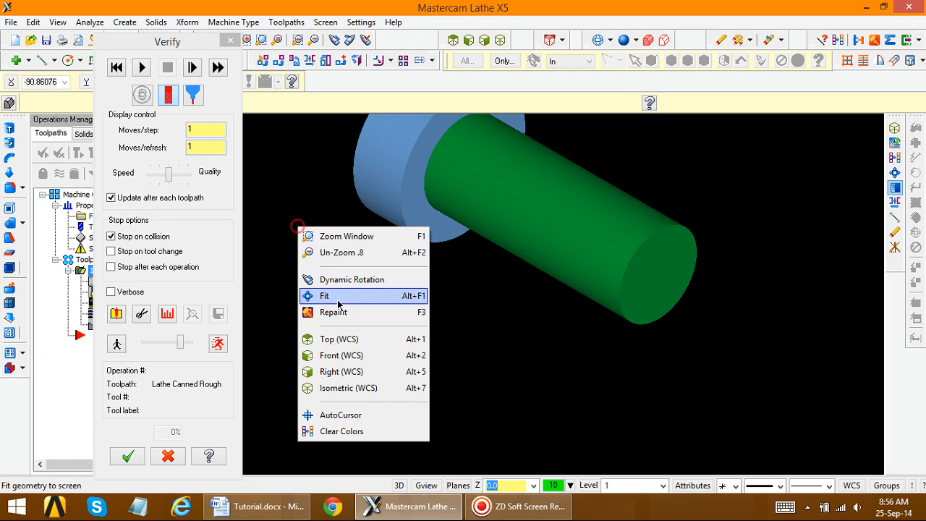
{"action": "left_click", "coordinate": [337, 298]}
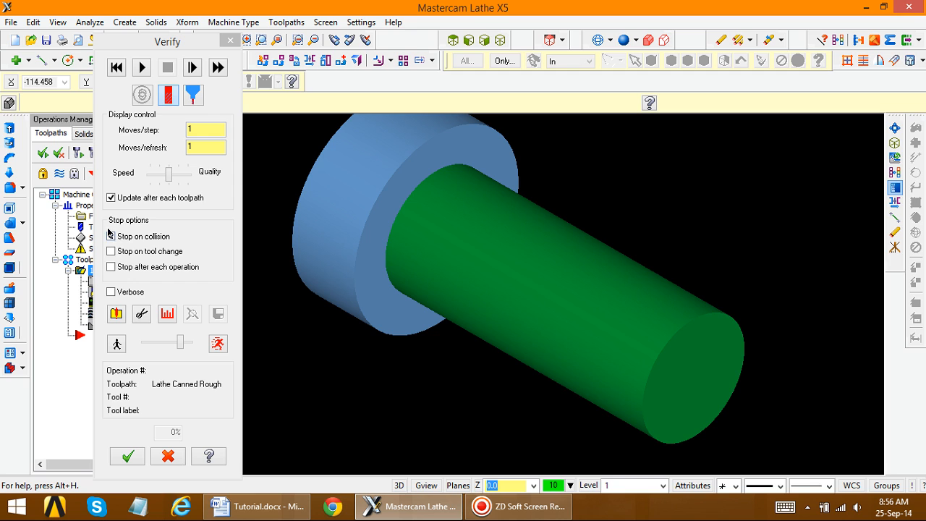
Run the roughing simulation, raise the playback speed to maximum and close the verification
{"action": "left_click", "coordinate": [142, 68]}
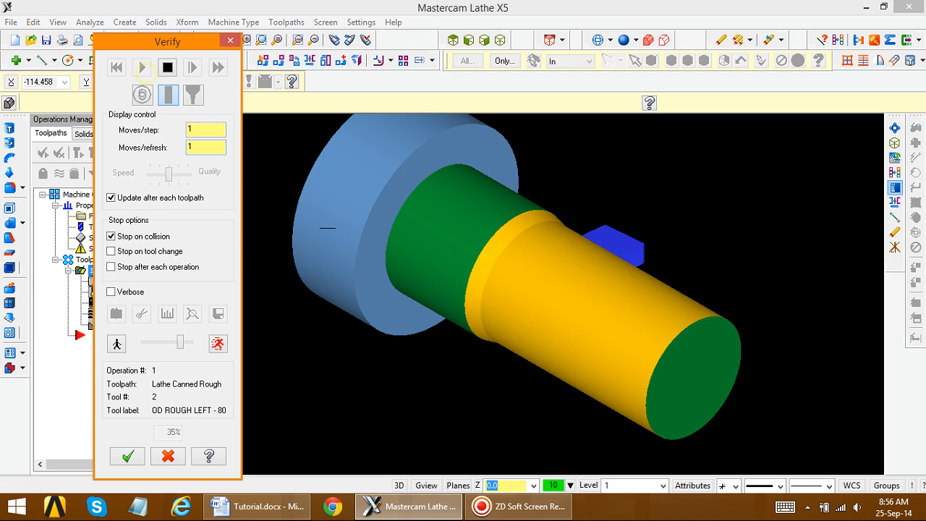
{"action": "left_click", "coordinate": [186, 343]}
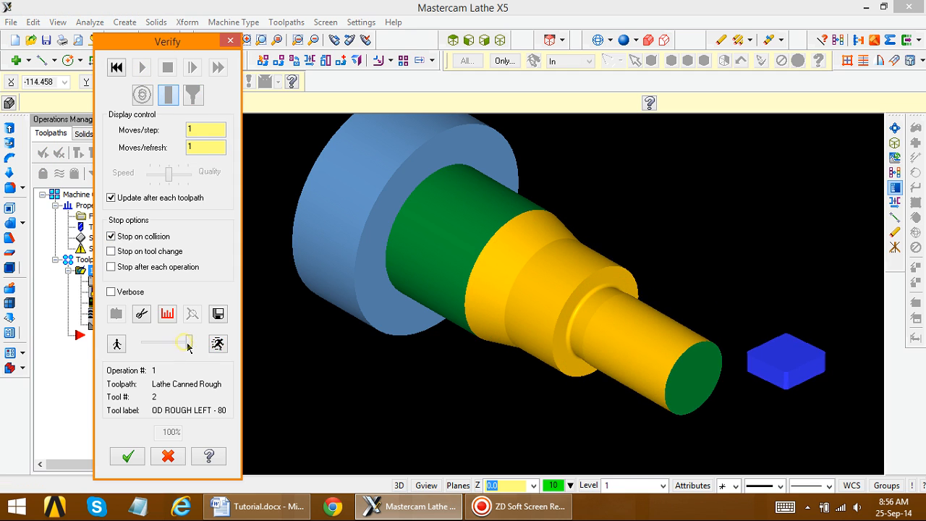
{"action": "left_click", "coordinate": [127, 455]}
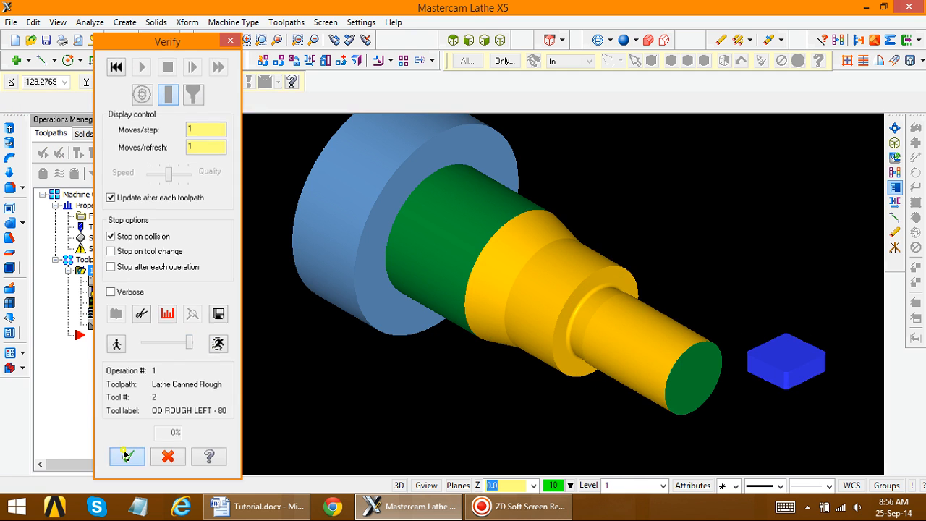
Return to the top view and hide the roughing toolpath display
{"action": "right_click", "coordinate": [545, 210]}
{"action": "left_click", "coordinate": [573, 289]}
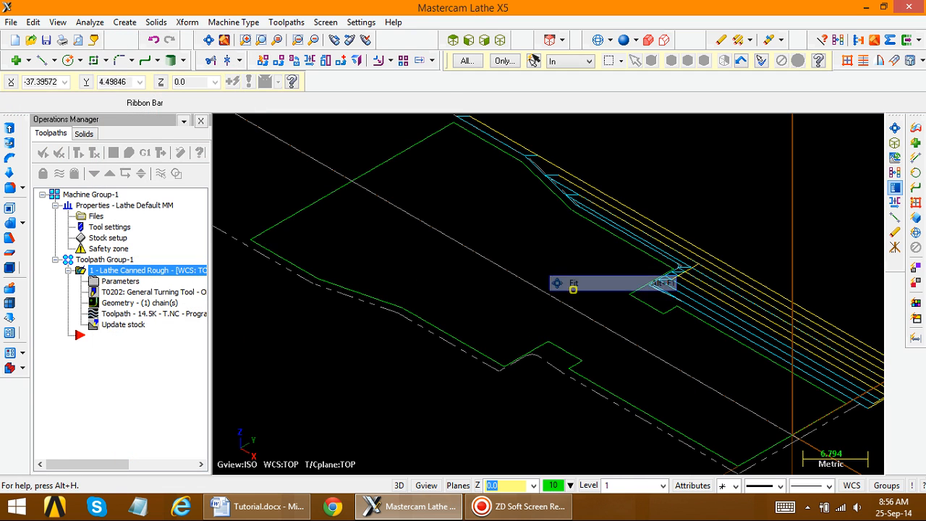
{"action": "left_click", "coordinate": [453, 40]}
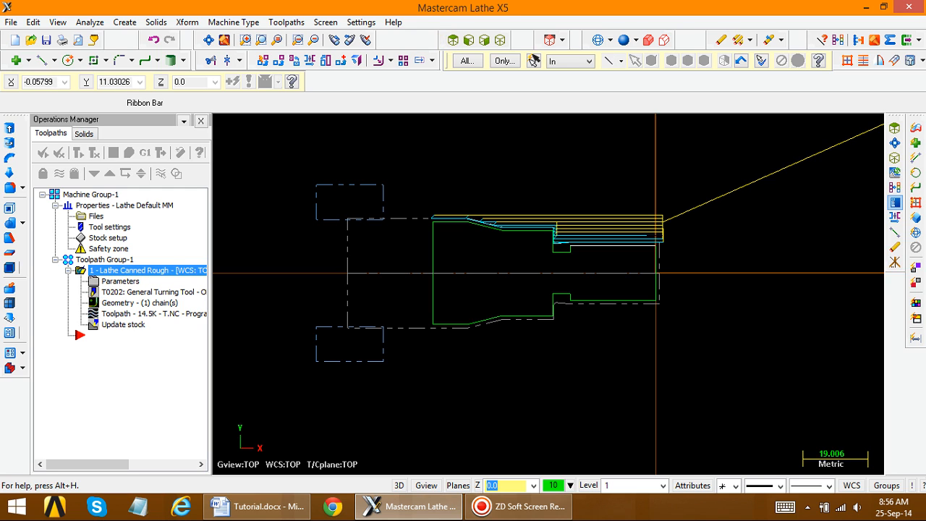
{"action": "key", "text": "alt+t"}
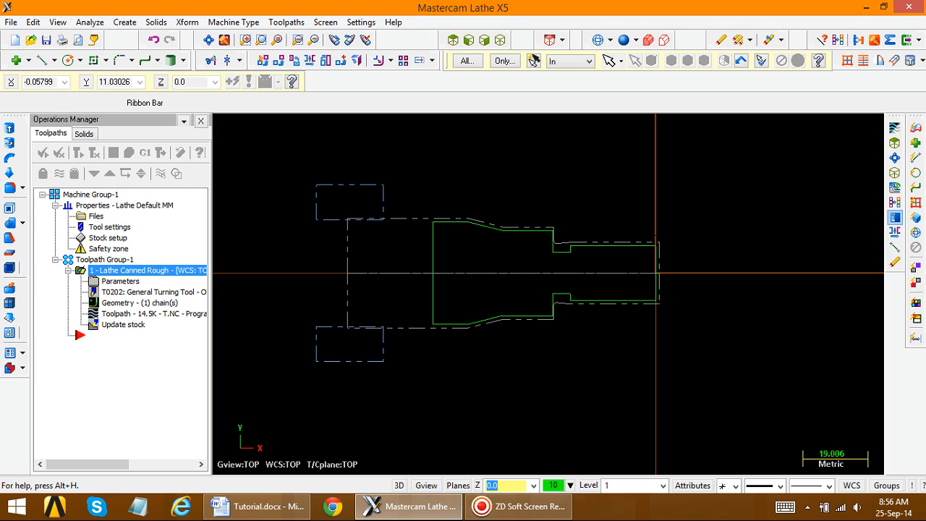
{"action": "key", "text": "alt+t"}
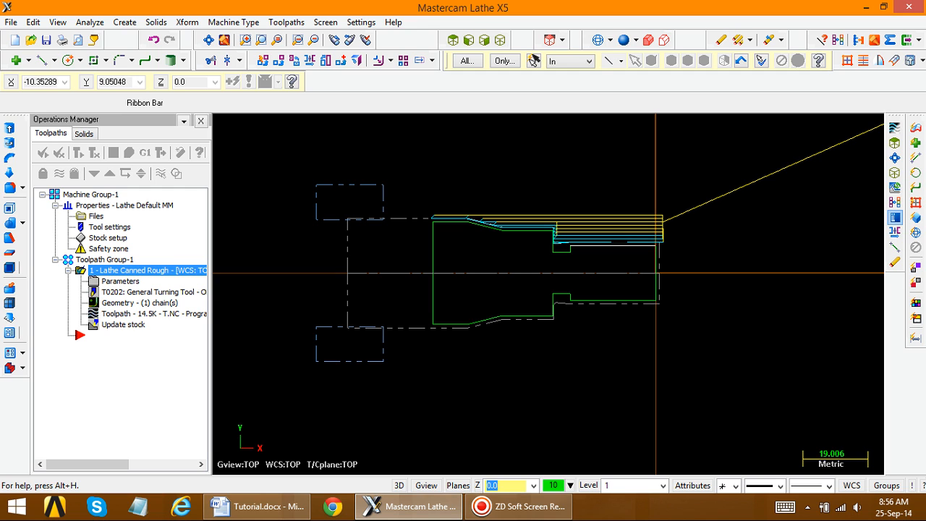
{"action": "key", "text": "alt+t"}
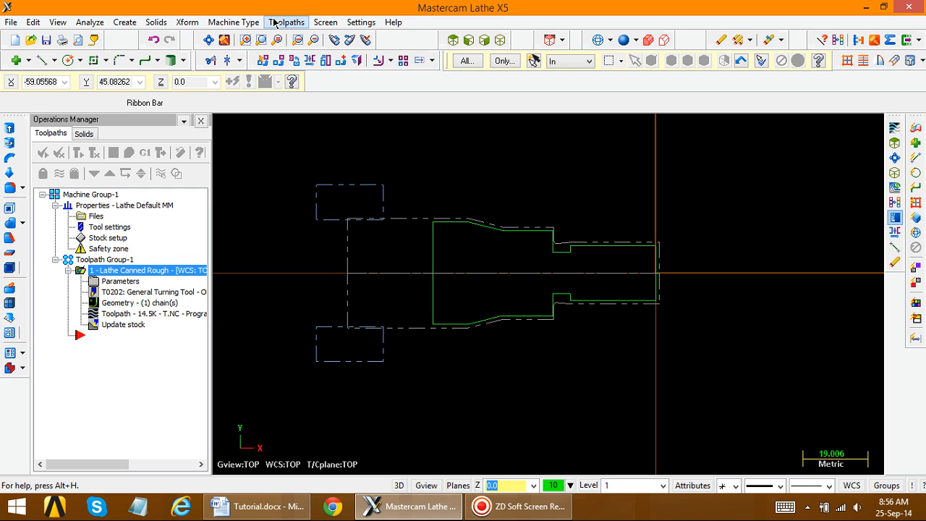
Start a face toolpath with the T0202 OD Rough Left 80 deg. tool, accepting its vertical mounting and CW spindle rotation
{"action": "scroll", "coordinate": [656, 273], "scroll_direction": "up", "scroll_amount": 3}
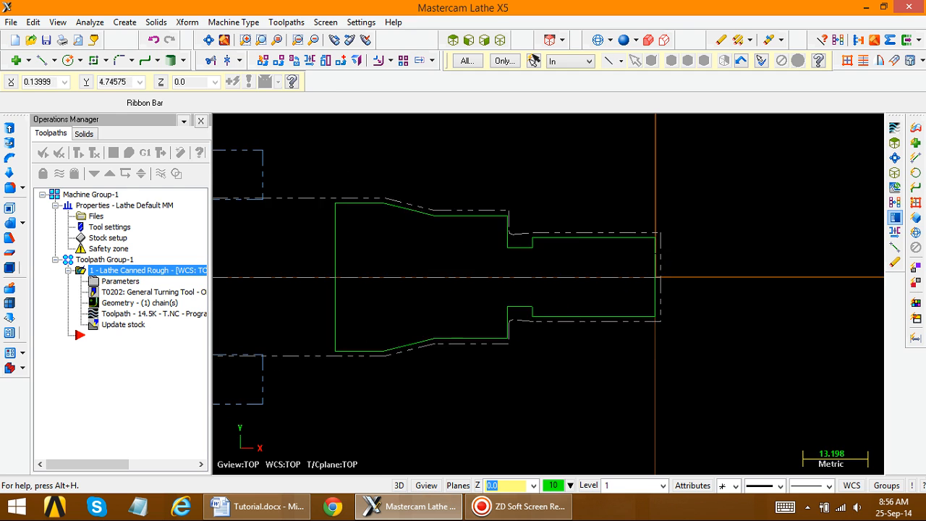
{"action": "scroll", "coordinate": [655, 273], "scroll_direction": "up", "scroll_amount": 2}
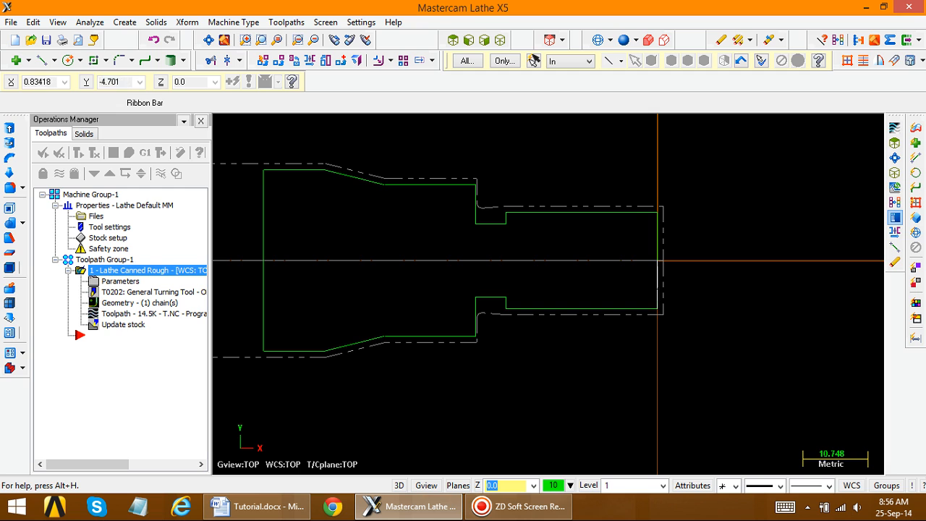
{"action": "left_click", "coordinate": [298, 22]}
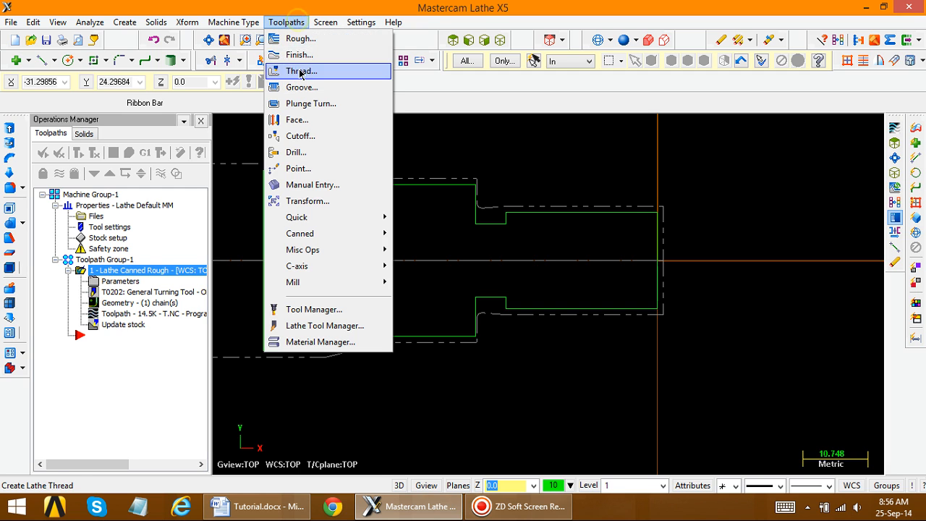
{"action": "left_click", "coordinate": [300, 122]}
{"action": "double_click", "coordinate": [190, 188]}
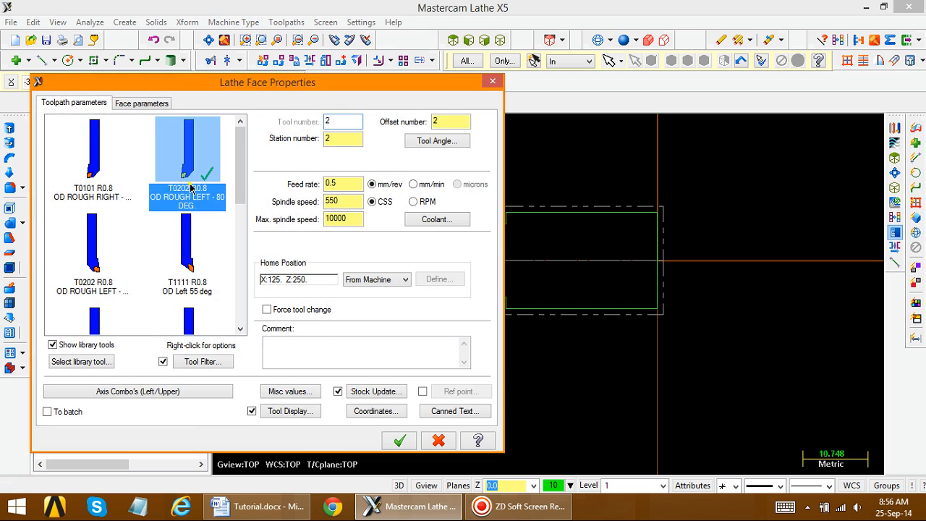
{"action": "left_click", "coordinate": [402, 120]}
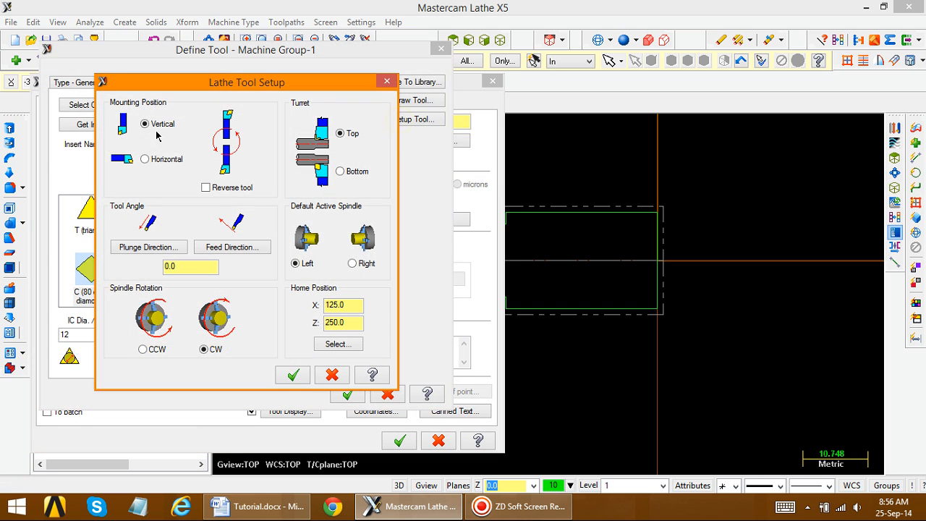
{"action": "left_click", "coordinate": [293, 374]}
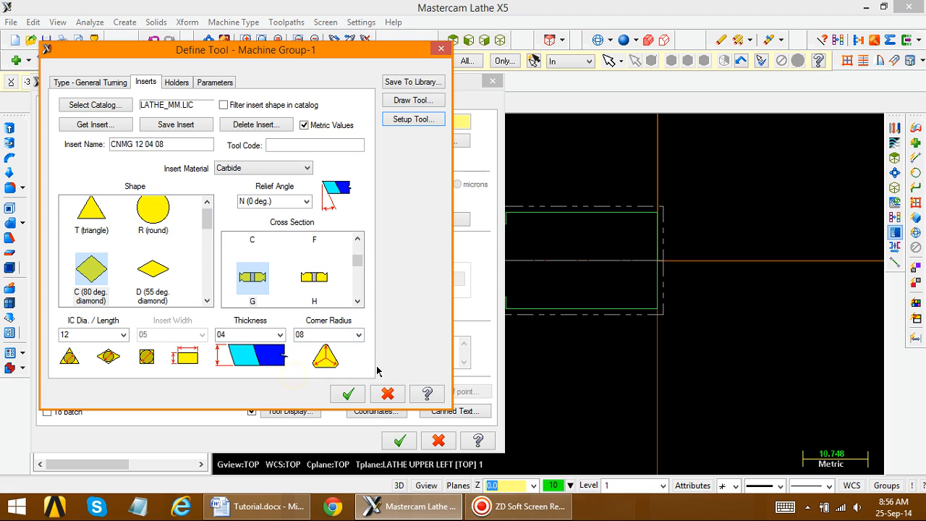
{"action": "left_click", "coordinate": [348, 395]}
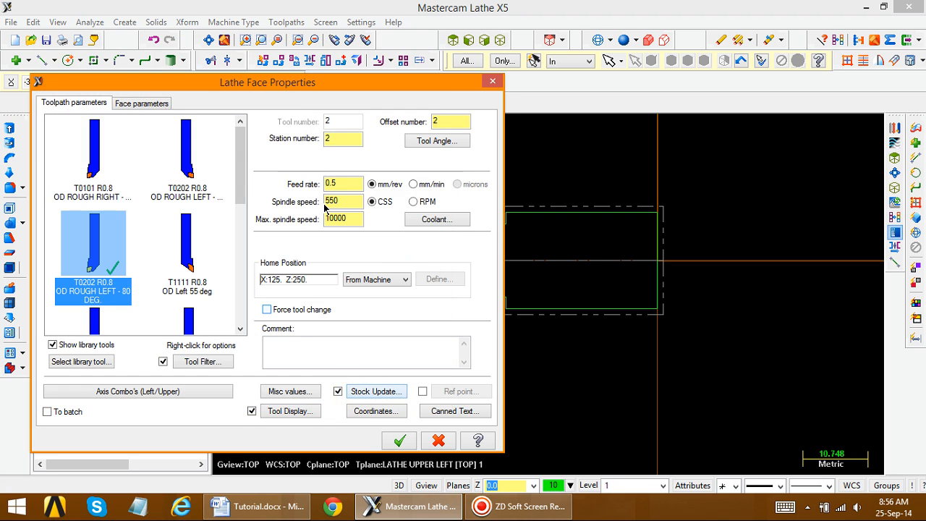
Review the face parameters and generate the facing toolpath using the stock, with finish Z 0.0 and a 2.0 finish stepover
{"action": "left_click", "coordinate": [135, 104]}
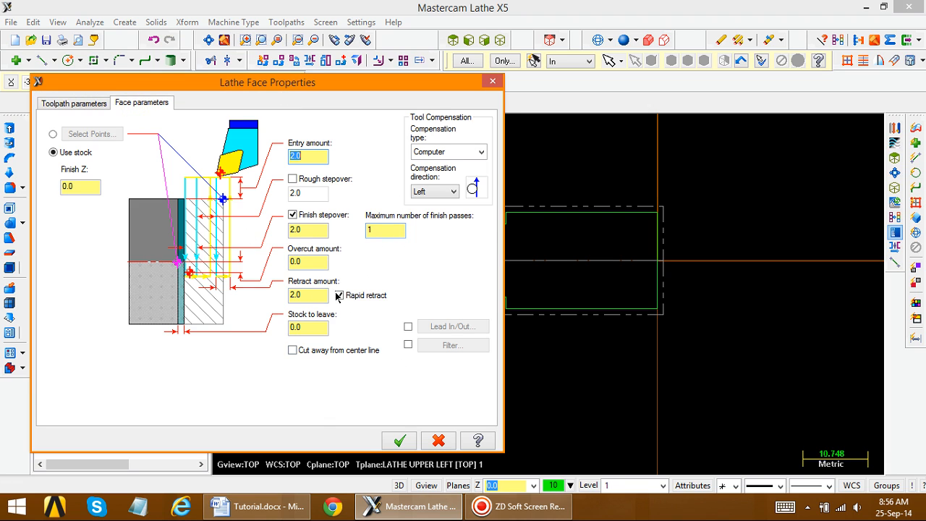
{"action": "left_click", "coordinate": [75, 103]}
{"action": "left_click", "coordinate": [399, 441]}
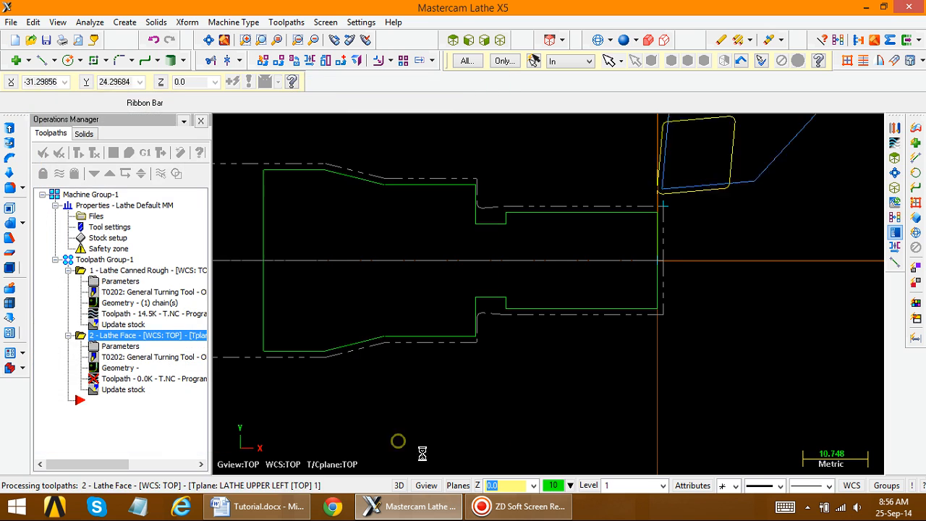
{"action": "scroll", "coordinate": [544, 279], "scroll_direction": "down", "scroll_amount": 3}
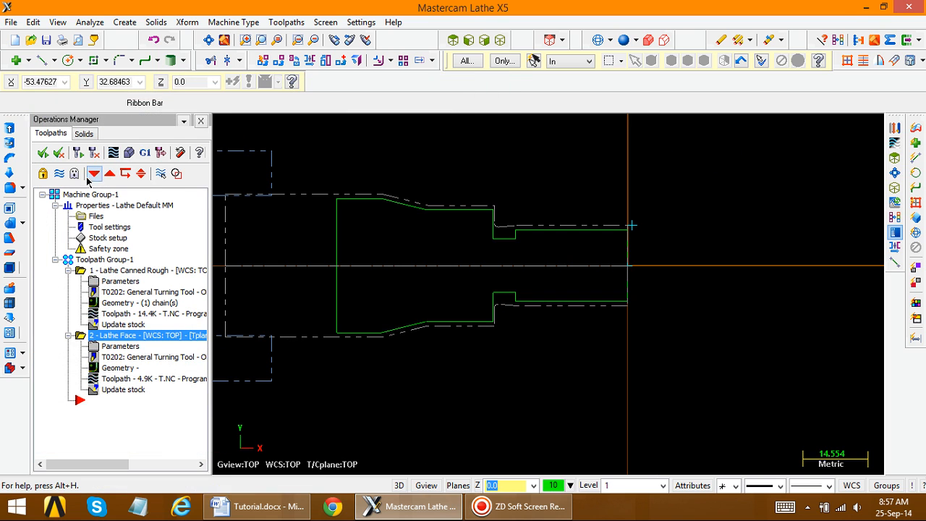
Verify all operations together in isometric view by running the rough and face simulation, and close the verification
{"action": "left_click", "coordinate": [43, 153]}
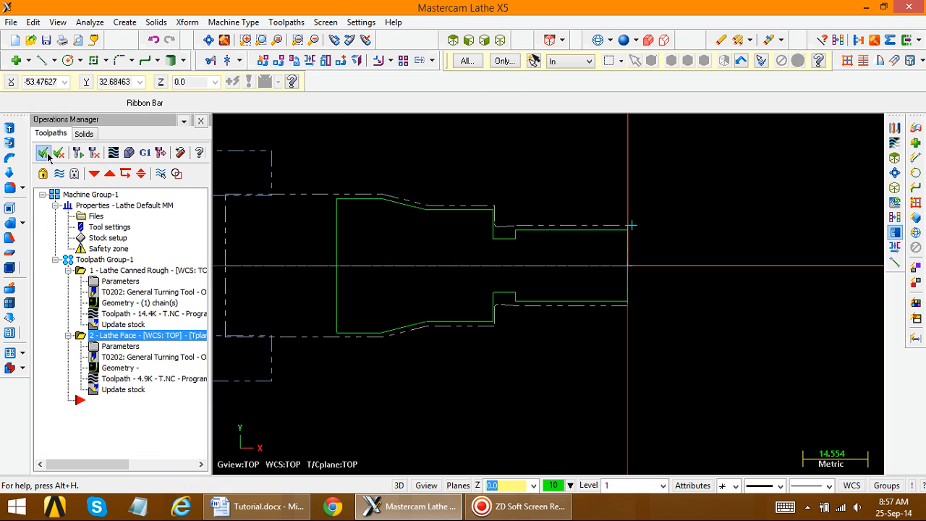
{"action": "left_click", "coordinate": [129, 156]}
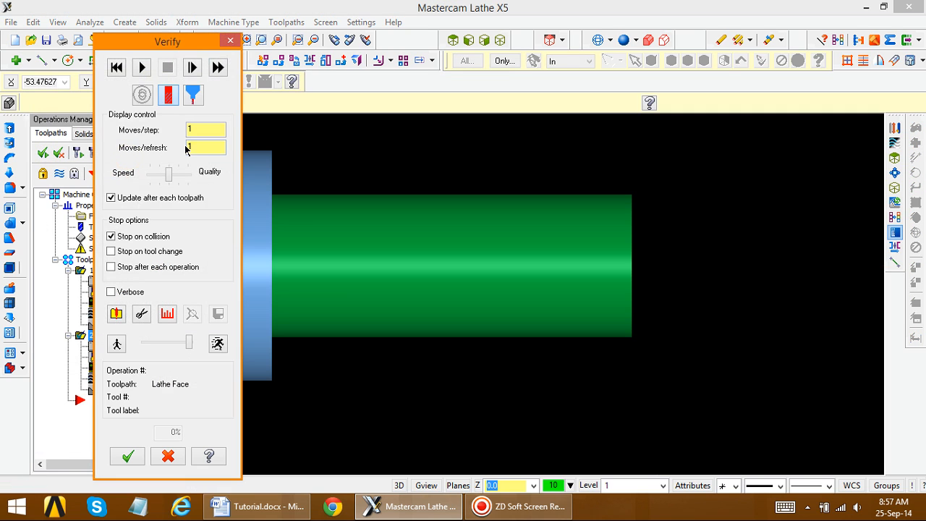
{"action": "left_click", "coordinate": [500, 40]}
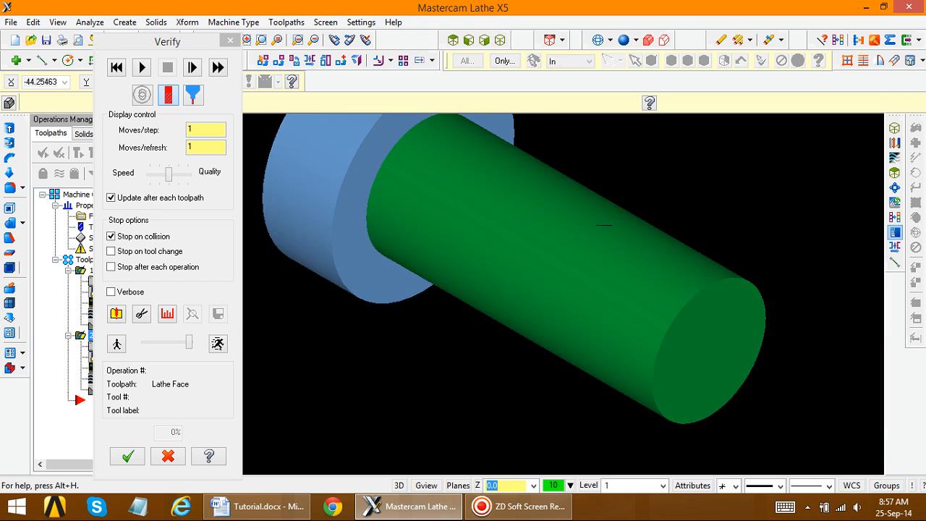
{"action": "left_click", "coordinate": [141, 67]}
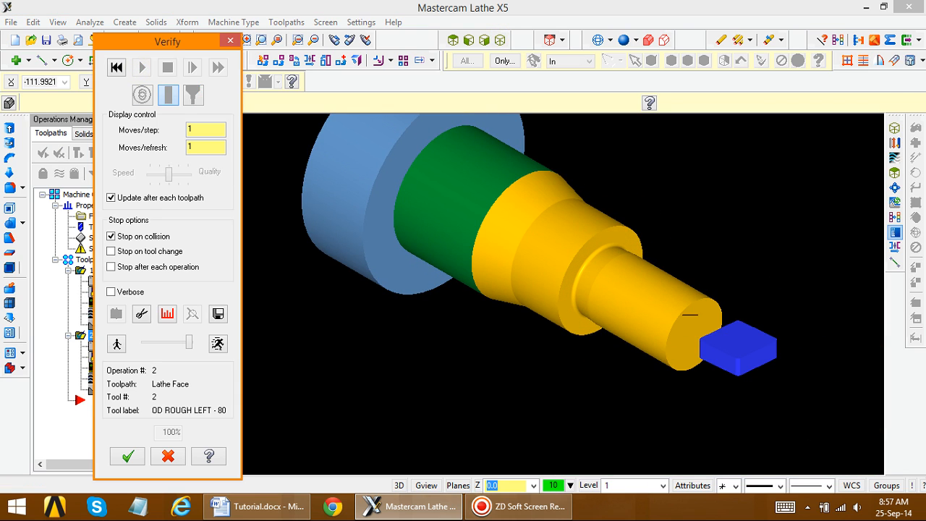
{"action": "left_click", "coordinate": [132, 458]}
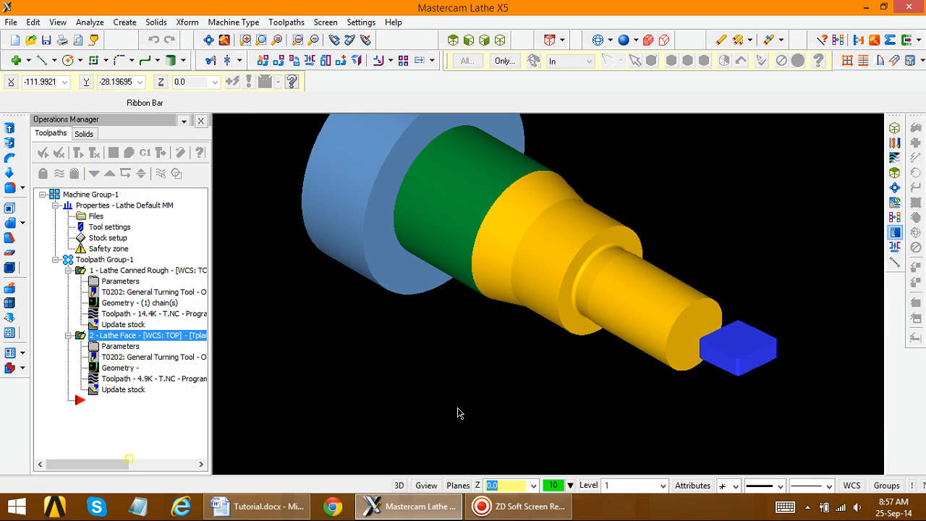
Clear the simulated solid from the display and return to the top view of the profile
{"action": "right_click", "coordinate": [691, 240]}
{"action": "left_click", "coordinate": [714, 297]}
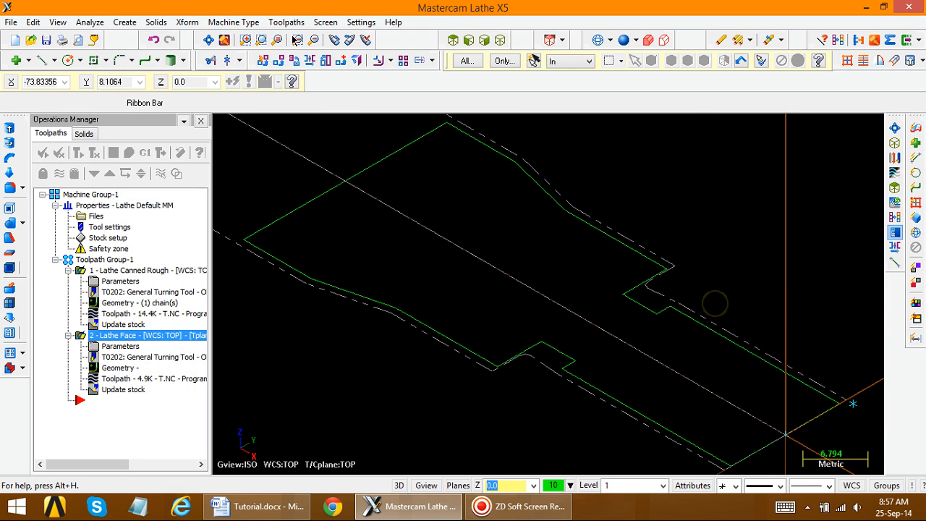
{"action": "left_click", "coordinate": [451, 41]}
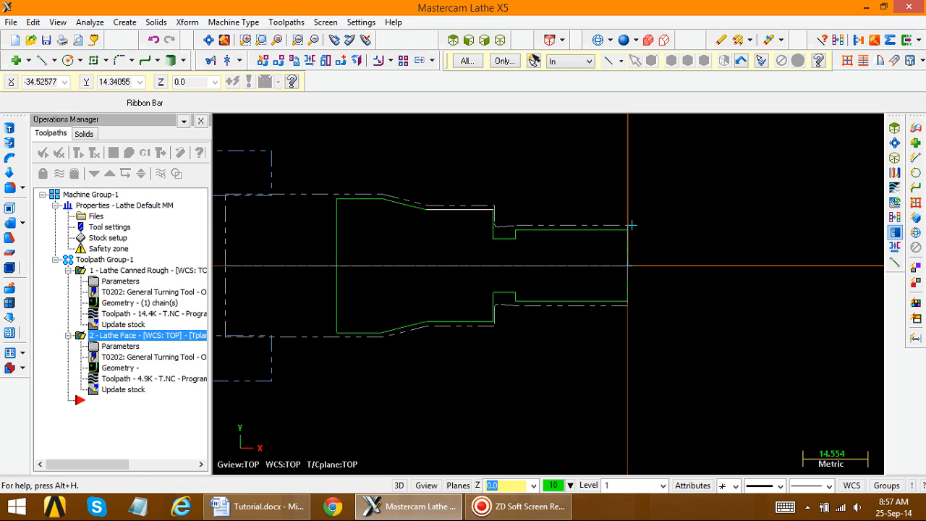
{"action": "left_click", "coordinate": [287, 21]}
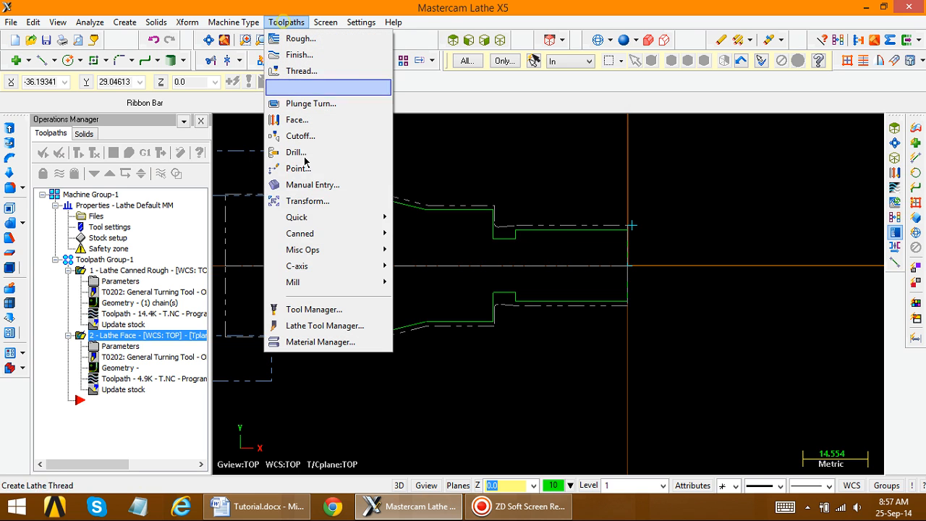
{"action": "mouse_move", "coordinate": [319, 233]}
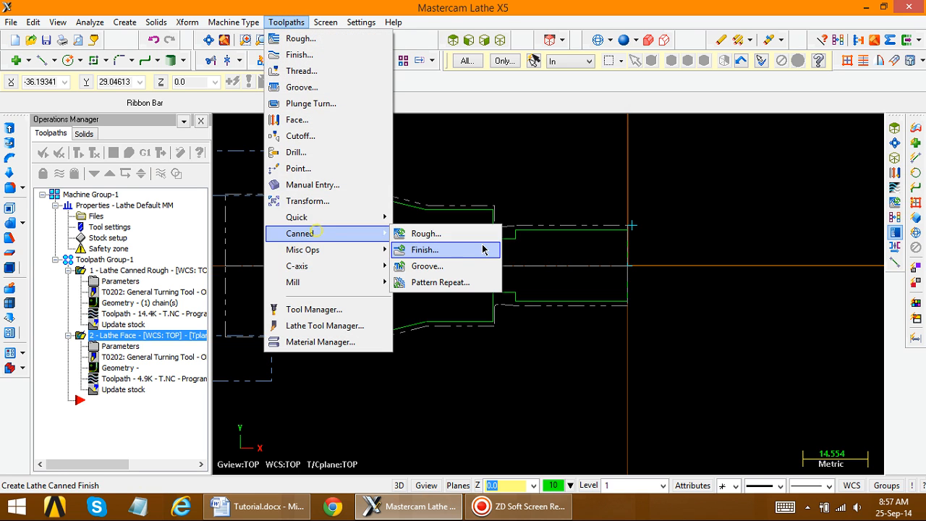
{"action": "left_click", "coordinate": [430, 265]}
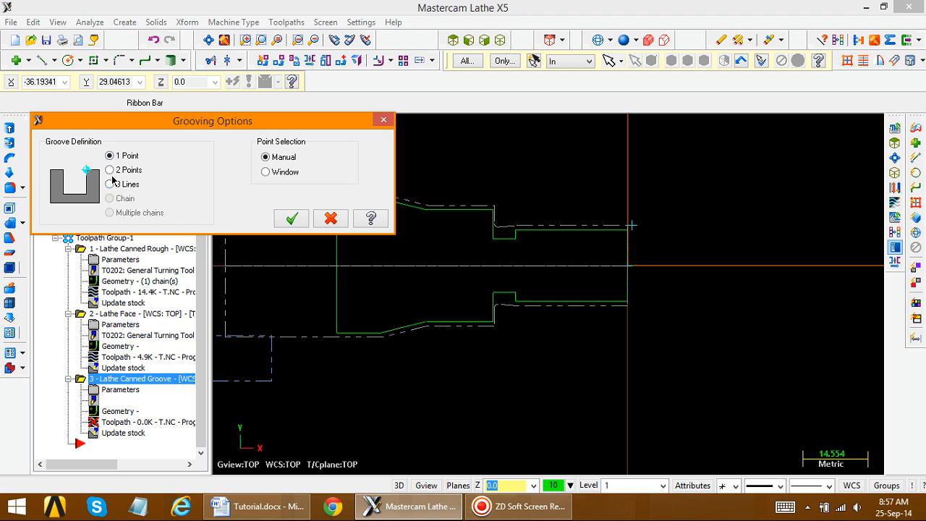
{"action": "left_click", "coordinate": [330, 218]}
Start a groove toolpath defined by a chain and chain the upper undercut between the large shoulder and the threaded section
{"action": "left_click", "coordinate": [287, 23]}
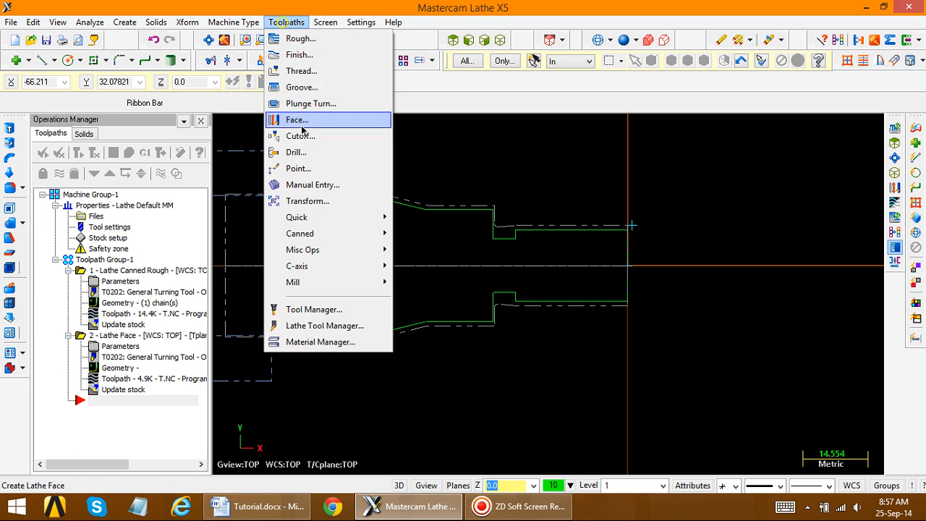
{"action": "left_click", "coordinate": [302, 89]}
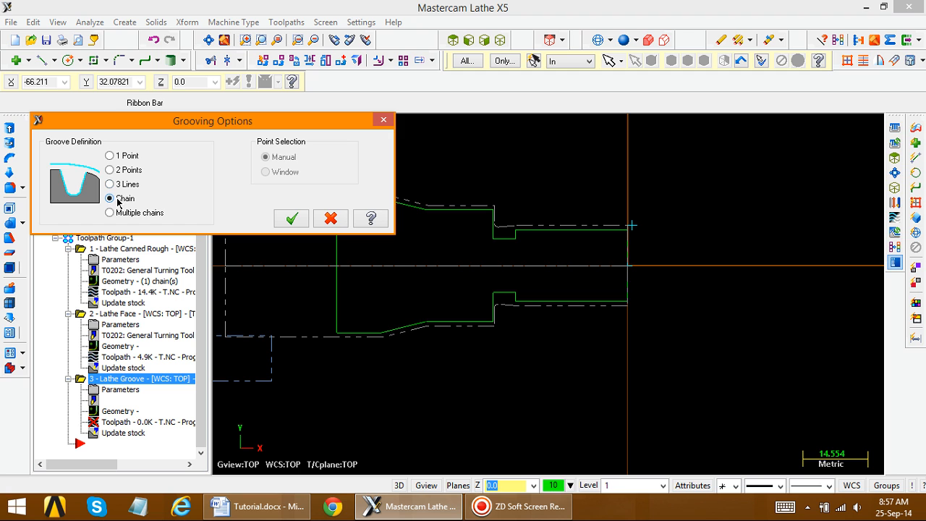
{"action": "left_click_drag", "start_coordinate": [173, 128], "coordinate": [173, 77]}
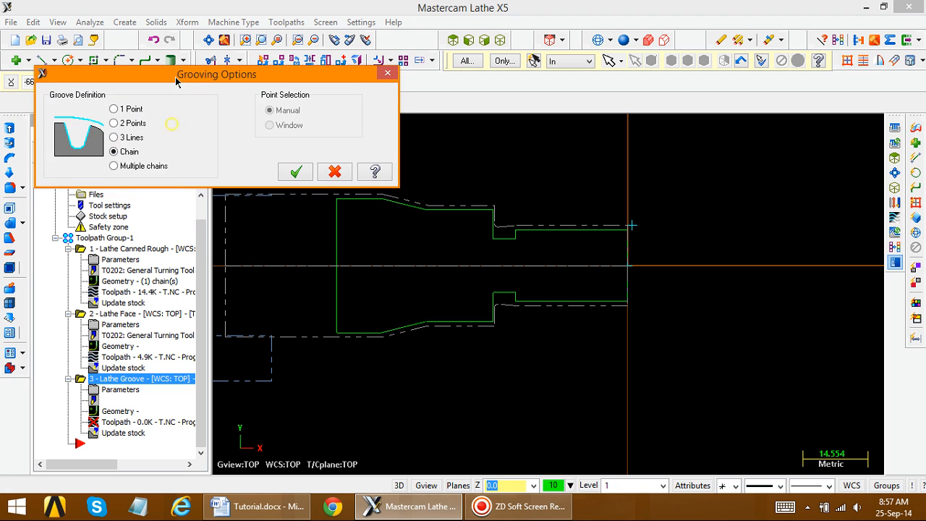
{"action": "left_click", "coordinate": [293, 168]}
{"action": "scroll", "coordinate": [815, 225], "scroll_direction": "up", "scroll_amount": 5}
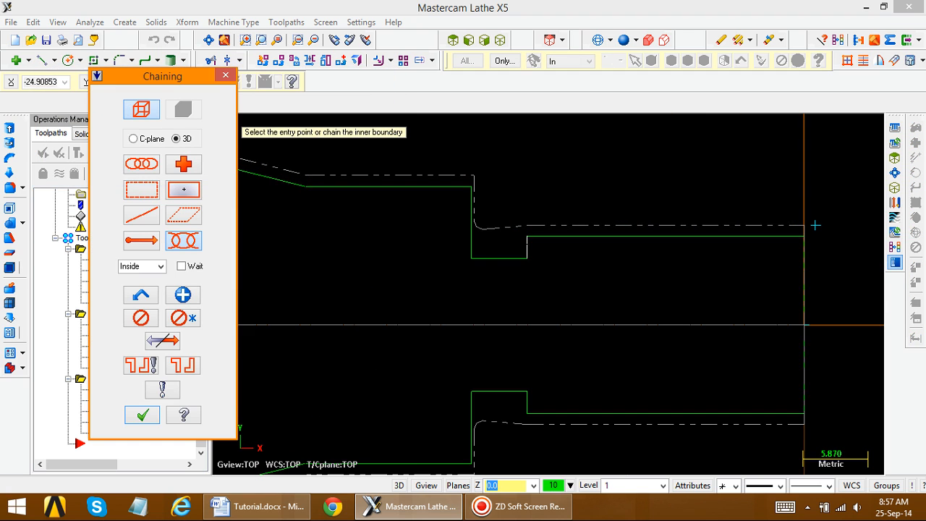
{"action": "left_click", "coordinate": [471, 235]}
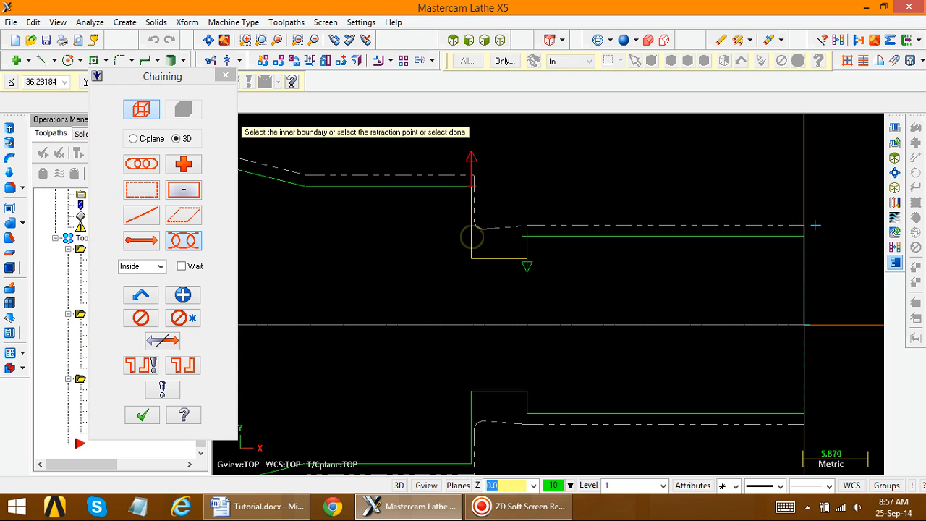
{"action": "left_click", "coordinate": [143, 415]}
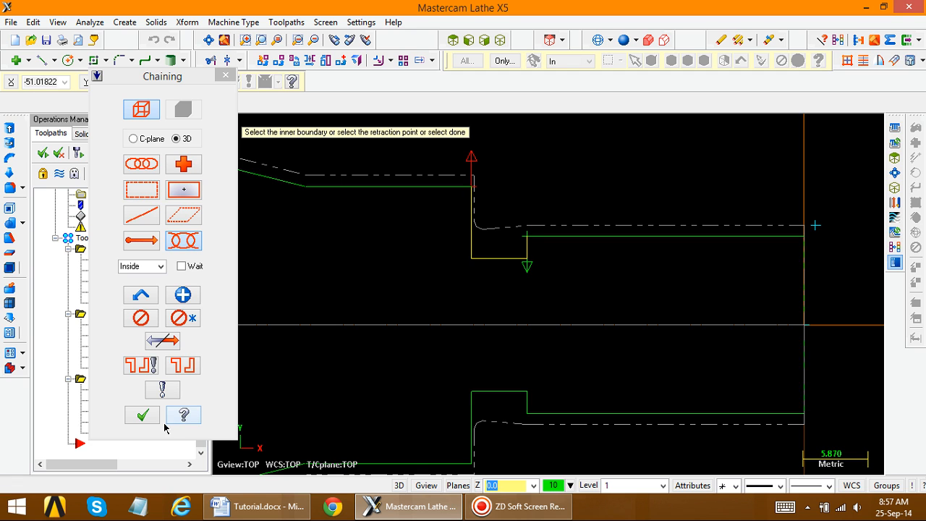
{"action": "left_click", "coordinate": [142, 416]}
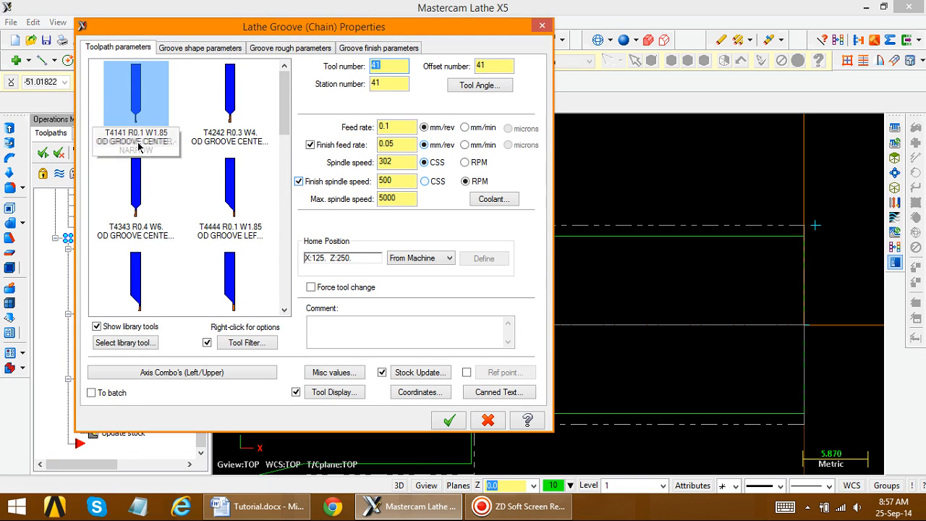
Open the definition of the T4141 R0.1 W1.85 OD groove center narrow tool and check its insert geometry against the Word component drawing
{"action": "mouse_move", "coordinate": [287, 120]}
{"action": "left_mouse_down"}
{"action": "mouse_move", "coordinate": [287, 210]}
{"action": "mouse_move", "coordinate": [285, 108]}
{"action": "left_mouse_up"}
{"action": "double_click", "coordinate": [139, 139]}
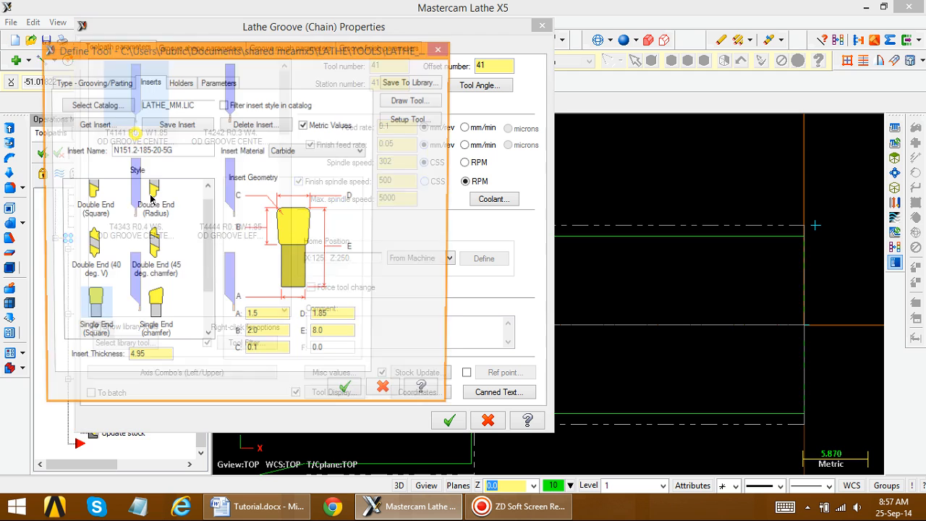
{"action": "left_click", "coordinate": [324, 334]}
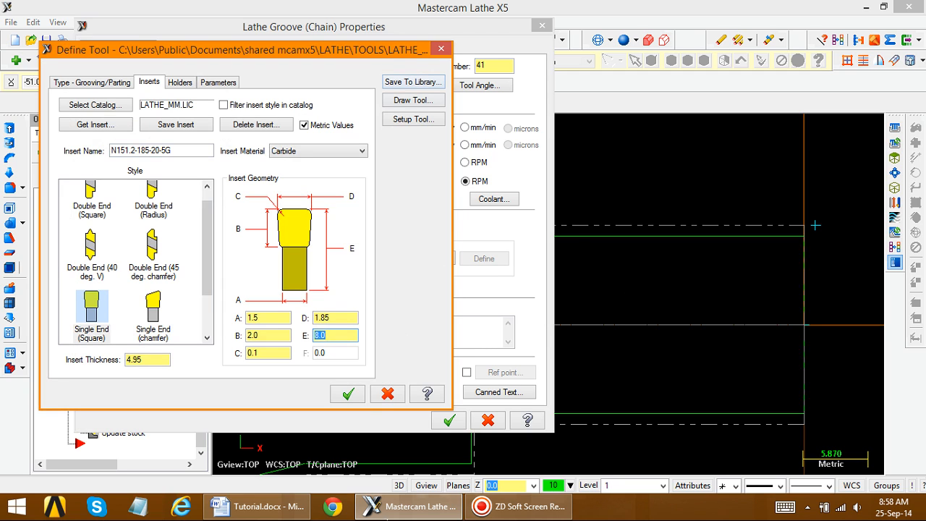
{"action": "left_click", "coordinate": [253, 510]}
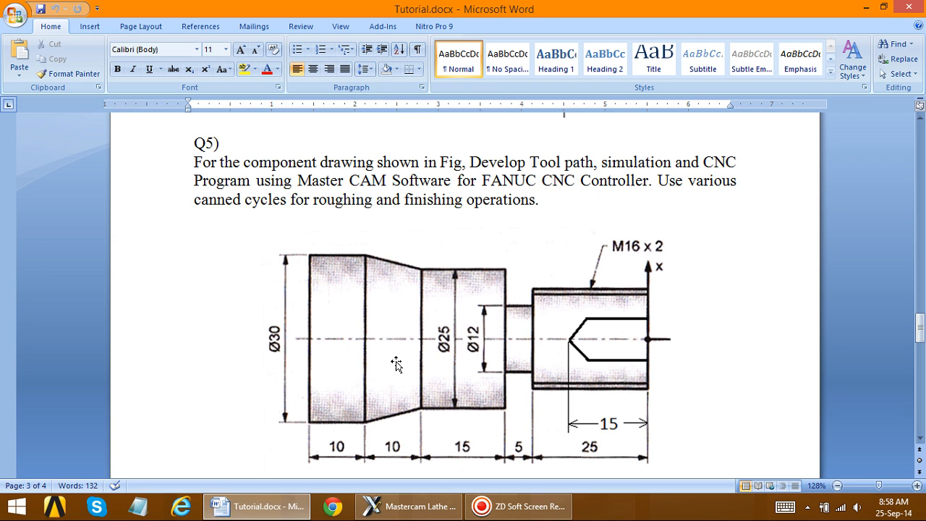
{"action": "left_click", "coordinate": [265, 518]}
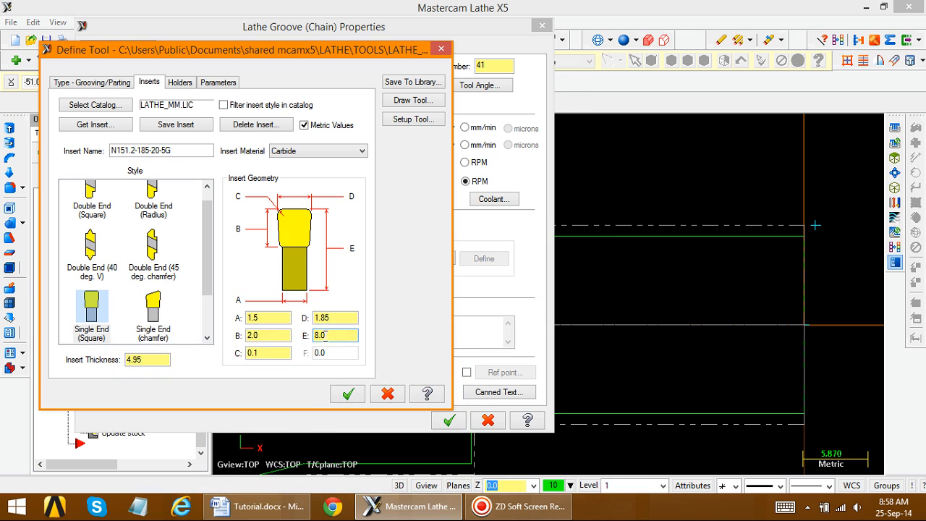
Set the grooving tool's spindle rotation to CW and accept the tool setup and definition
{"action": "left_click", "coordinate": [415, 122]}
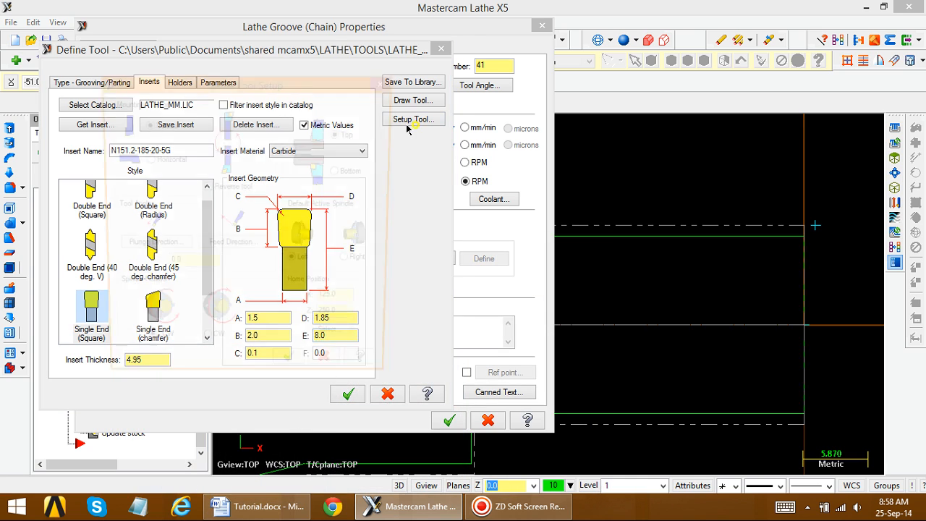
{"action": "left_click", "coordinate": [205, 349]}
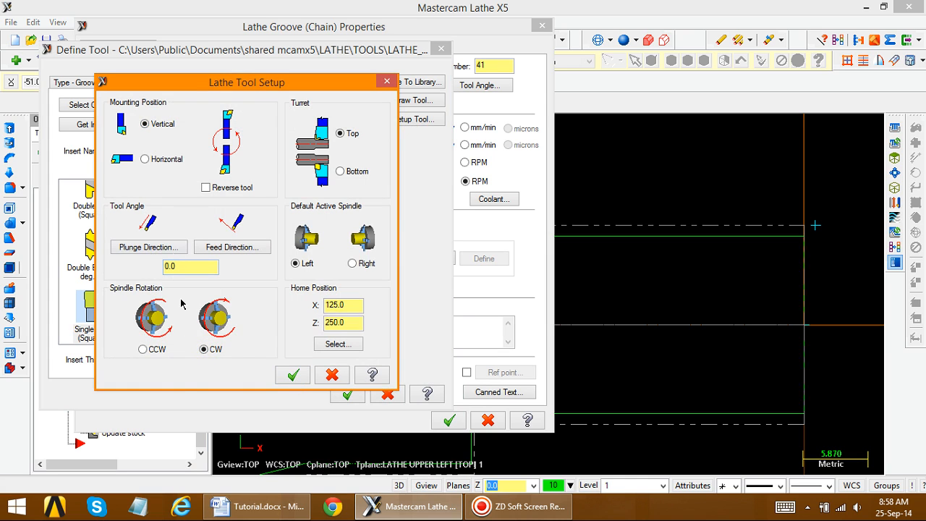
{"action": "left_click", "coordinate": [293, 375]}
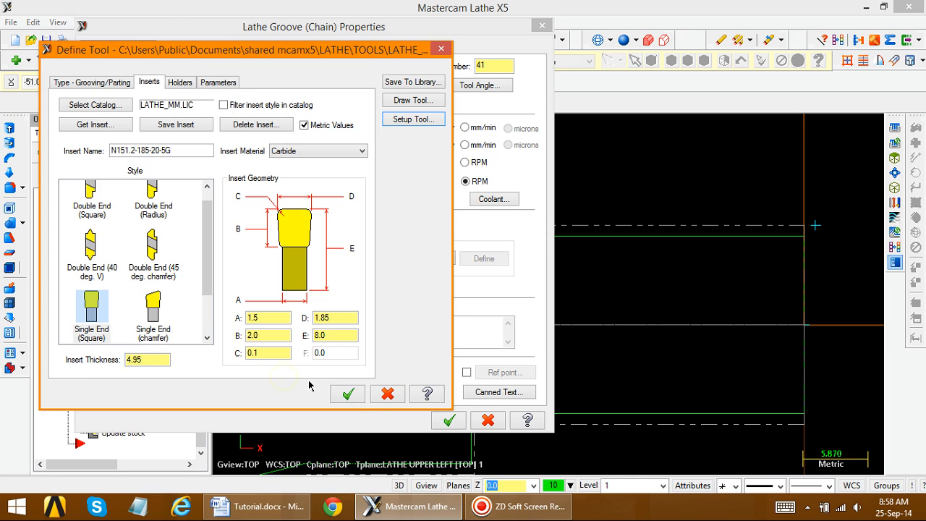
{"action": "left_click", "coordinate": [353, 399]}
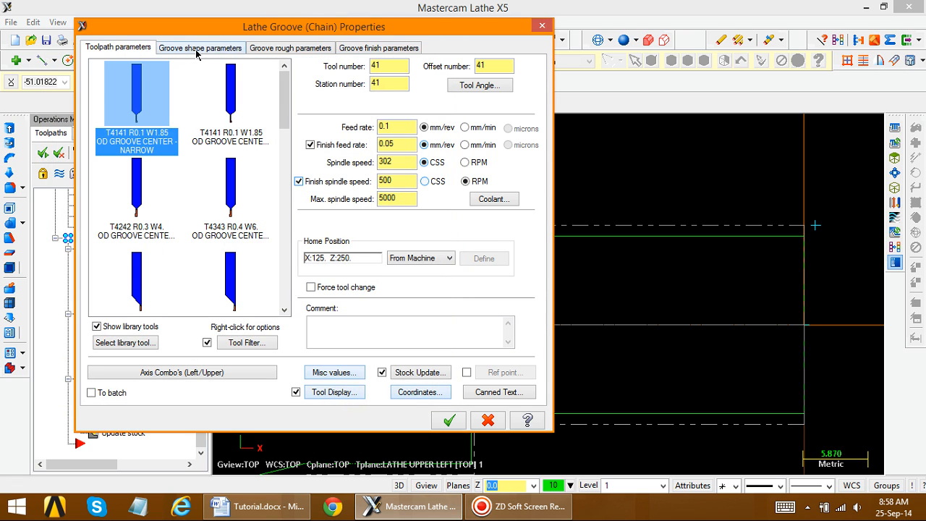
Review the groove shape, rough and finish parameters and accept the groove toolpath with the T4141 tool
{"action": "left_click", "coordinate": [197, 50]}
{"action": "left_click", "coordinate": [277, 51]}
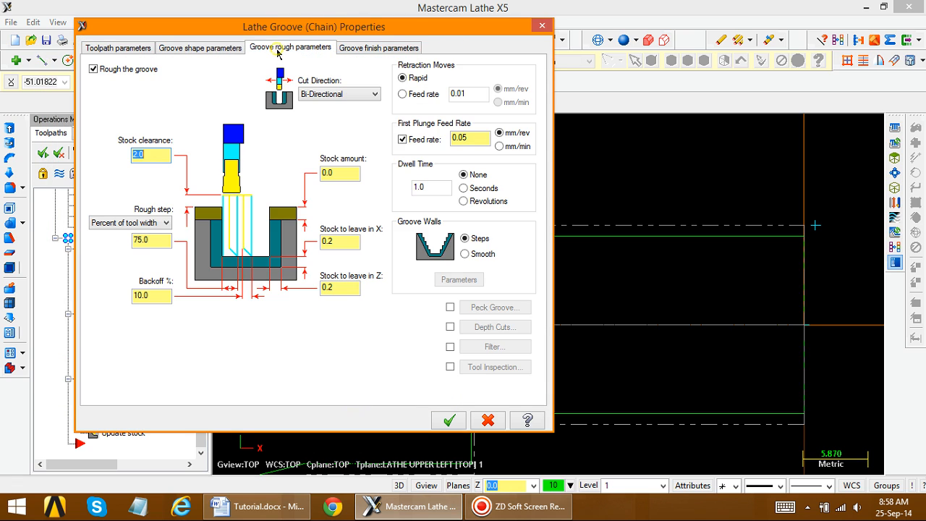
{"action": "left_click", "coordinate": [367, 51]}
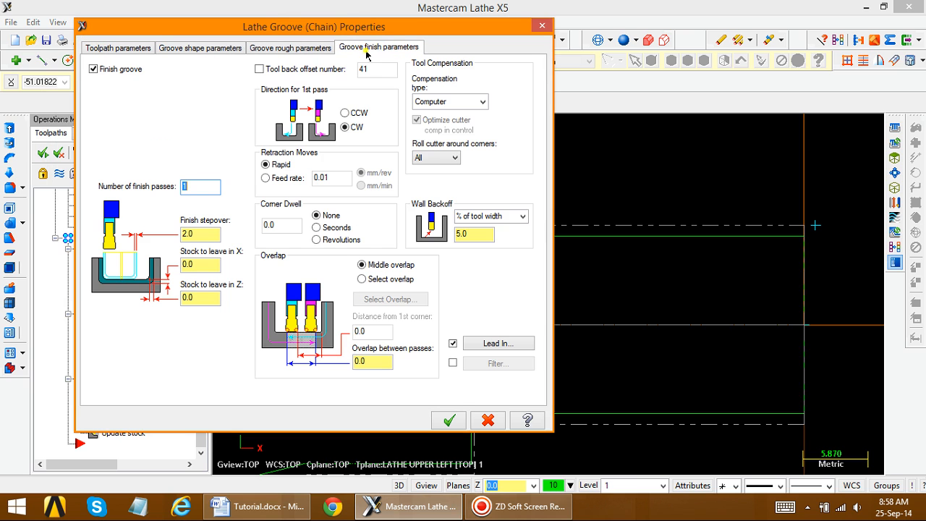
{"action": "left_click", "coordinate": [116, 49]}
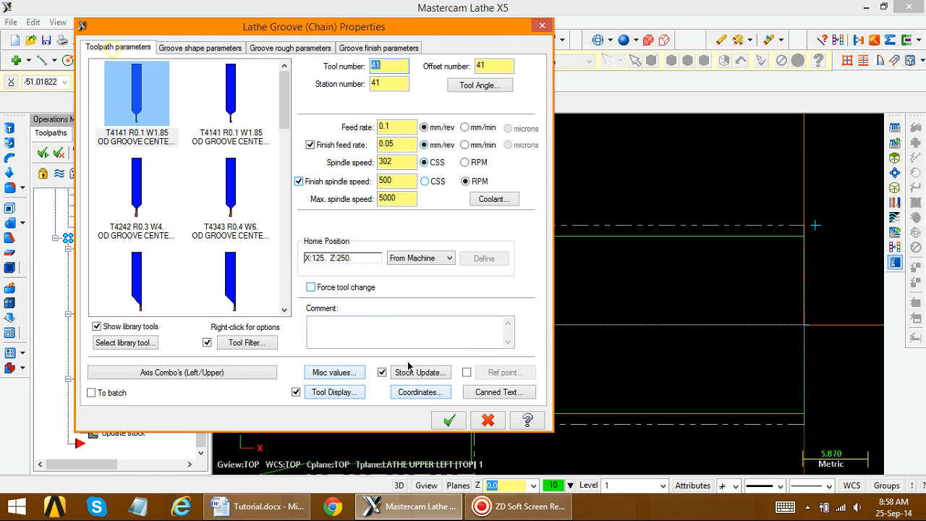
{"action": "left_click", "coordinate": [449, 421]}
Verify the canned rough, face and groove operations on the stock, inspect the machined undercut up close and close the simulation
{"action": "scroll", "coordinate": [670, 177], "scroll_direction": "down", "scroll_amount": 9}
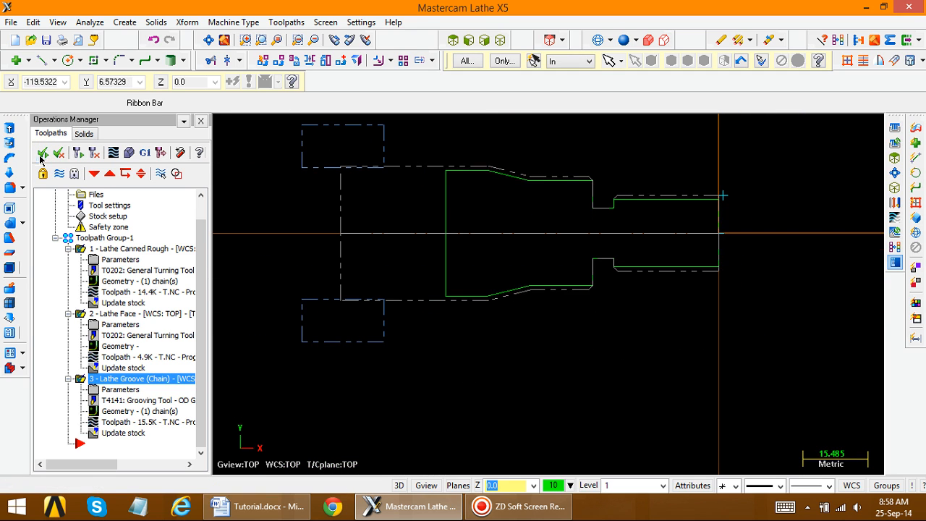
{"action": "left_click", "coordinate": [128, 152]}
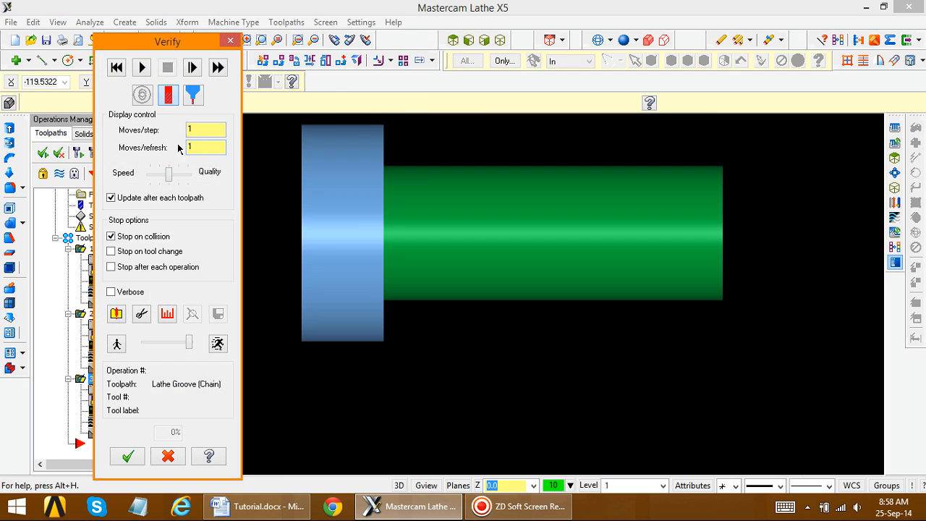
{"action": "left_click", "coordinate": [134, 67]}
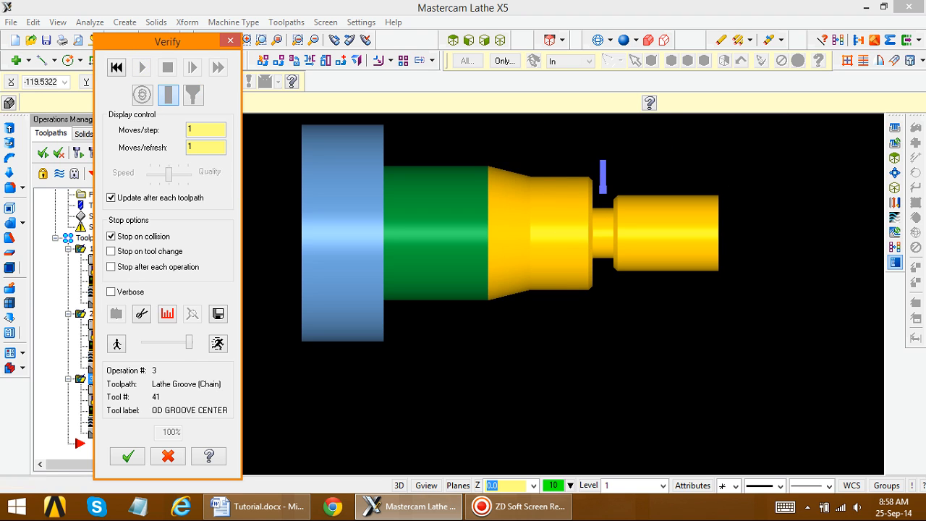
{"action": "right_click", "coordinate": [608, 172]}
{"action": "left_click", "coordinate": [646, 248]}
{"action": "scroll", "coordinate": [716, 251], "scroll_direction": "up", "scroll_amount": 2}
{"action": "scroll", "coordinate": [722, 255], "scroll_direction": "down", "scroll_amount": 3}
{"action": "scroll", "coordinate": [722, 254], "scroll_direction": "down", "scroll_amount": 3}
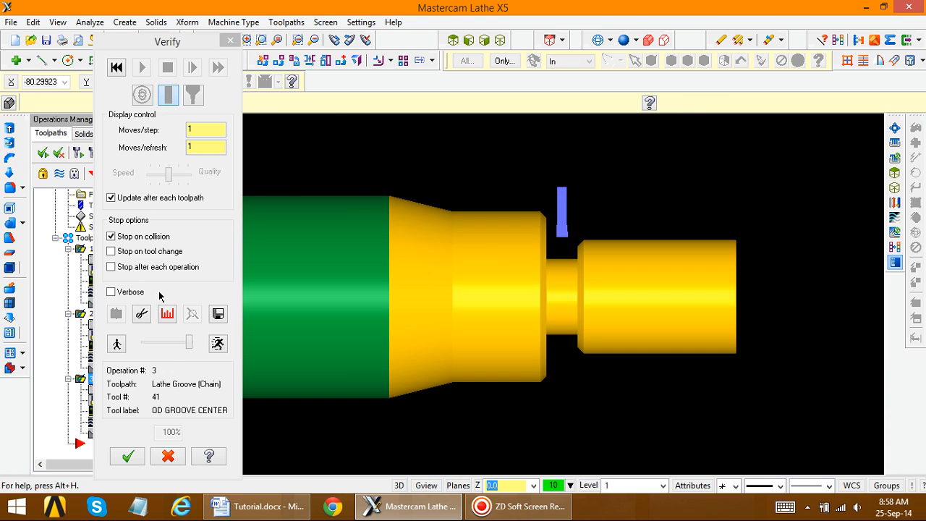
{"action": "left_click", "coordinate": [136, 457]}
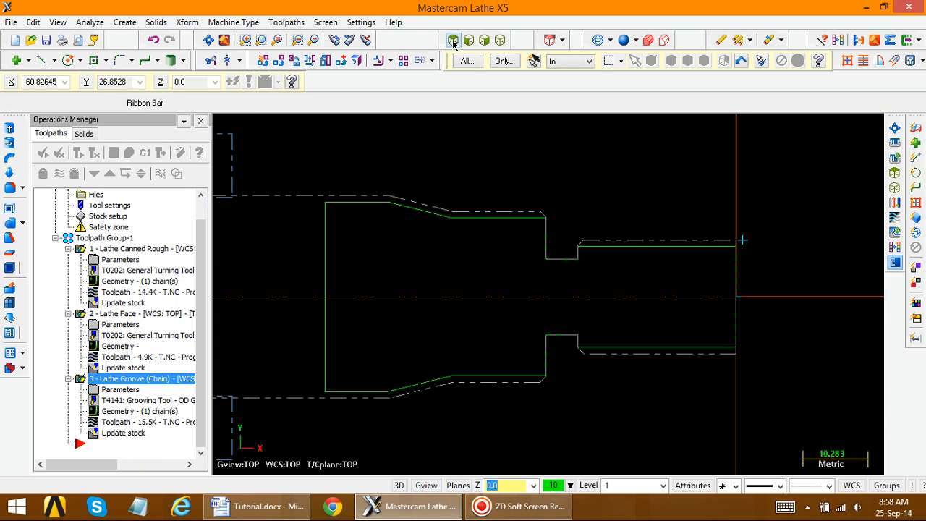
Start a lathe thread toolpath and select the T9292 R0.108 OD thread left medium tool
{"action": "left_click", "coordinate": [286, 23]}
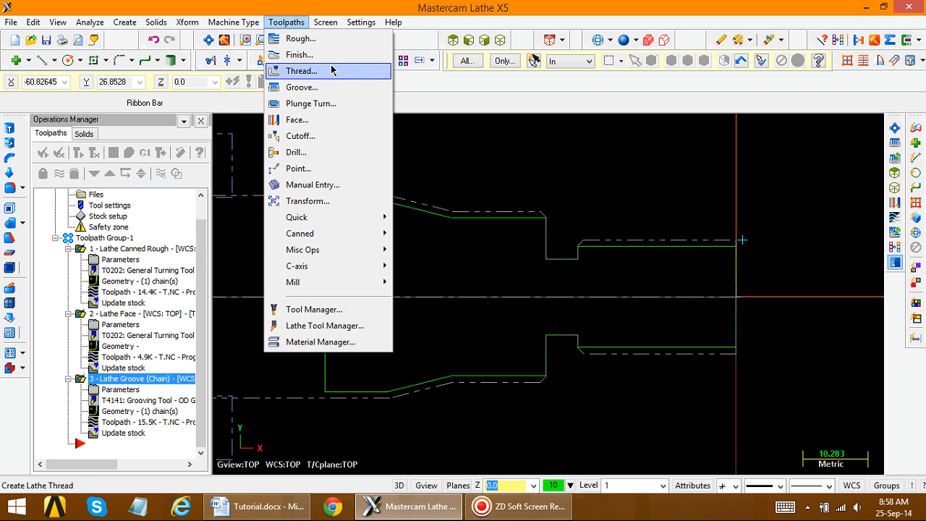
{"action": "left_click", "coordinate": [355, 71]}
{"action": "mouse_move", "coordinate": [218, 101]}
{"action": "left_mouse_down"}
{"action": "mouse_move", "coordinate": [224, 163]}
{"action": "mouse_move", "coordinate": [220, 102]}
{"action": "left_mouse_up"}
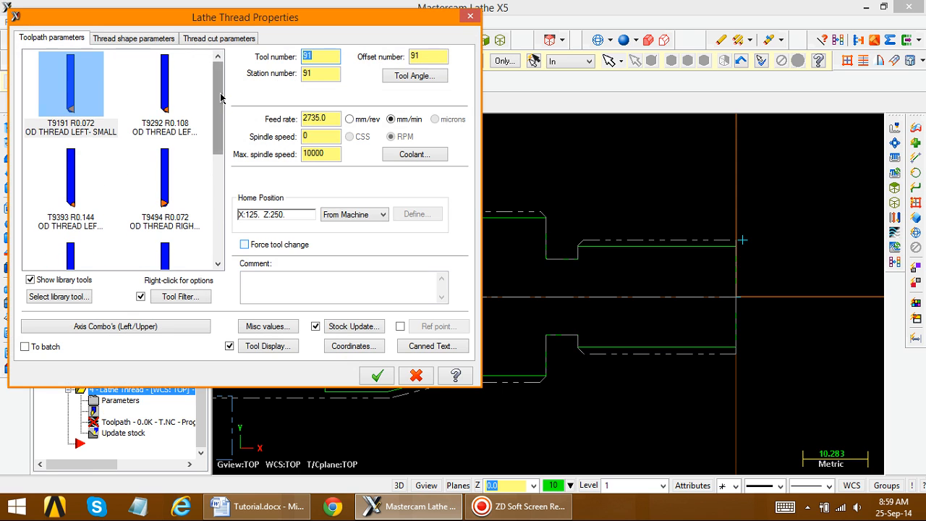
{"action": "left_click", "coordinate": [171, 144]}
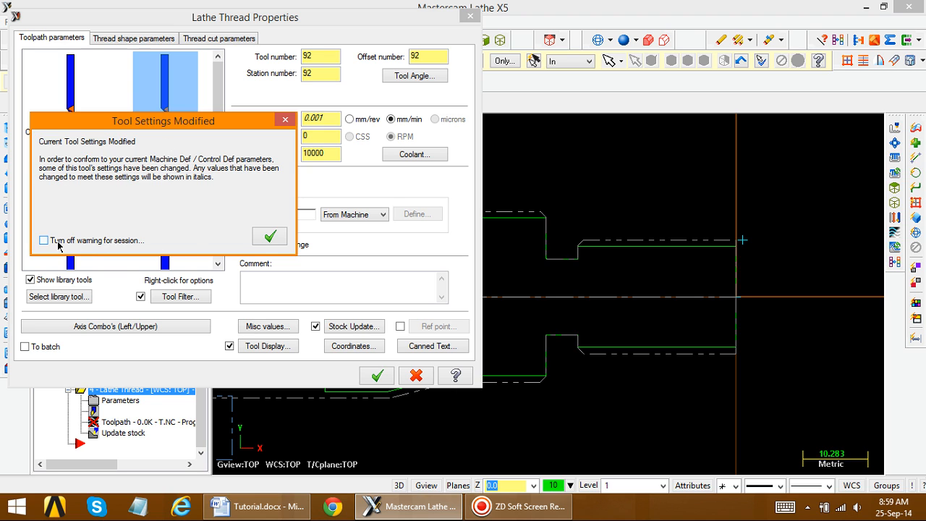
{"action": "left_click", "coordinate": [269, 236]}
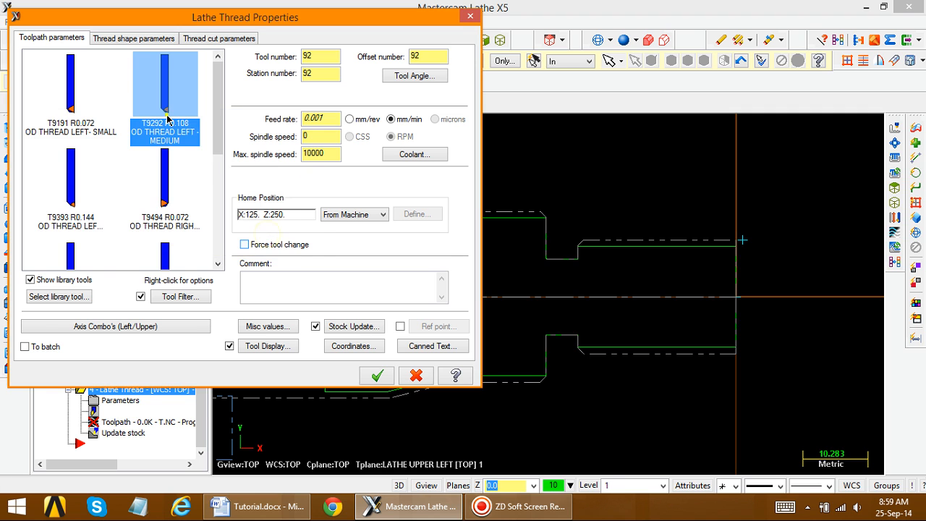
Set the threading tool's spindle rotation to CW, accept the tool setup and definition, and open the thread shape parameters
{"action": "double_click", "coordinate": [166, 116]}
{"action": "left_click", "coordinate": [399, 119]}
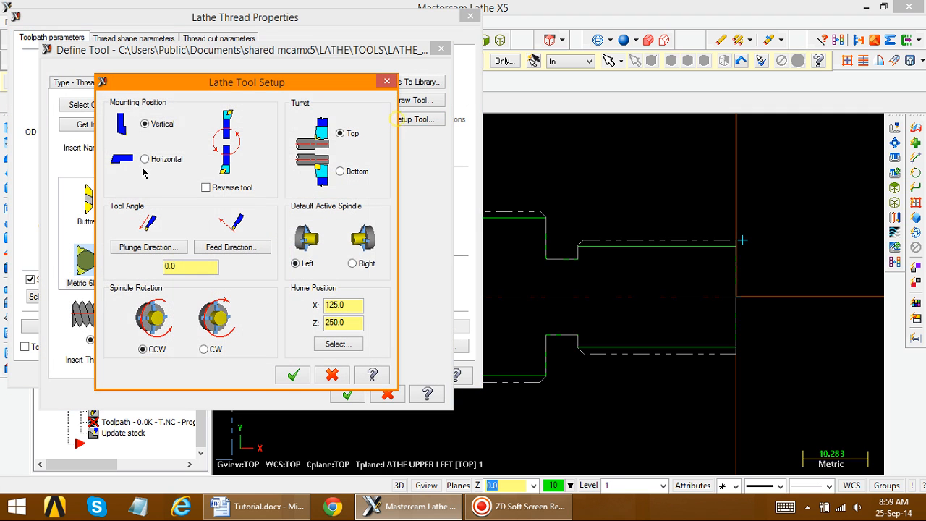
{"action": "left_click", "coordinate": [214, 351]}
{"action": "left_click", "coordinate": [292, 376]}
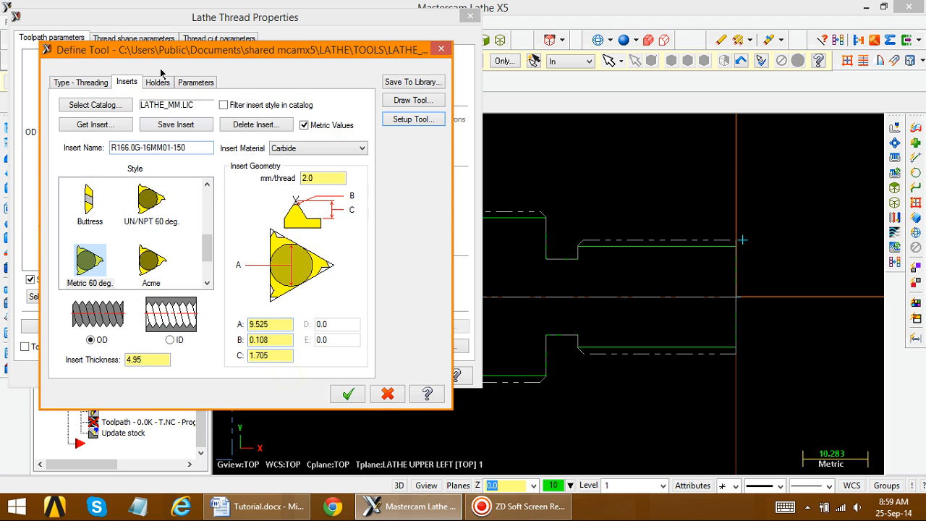
{"action": "left_click", "coordinate": [354, 399]}
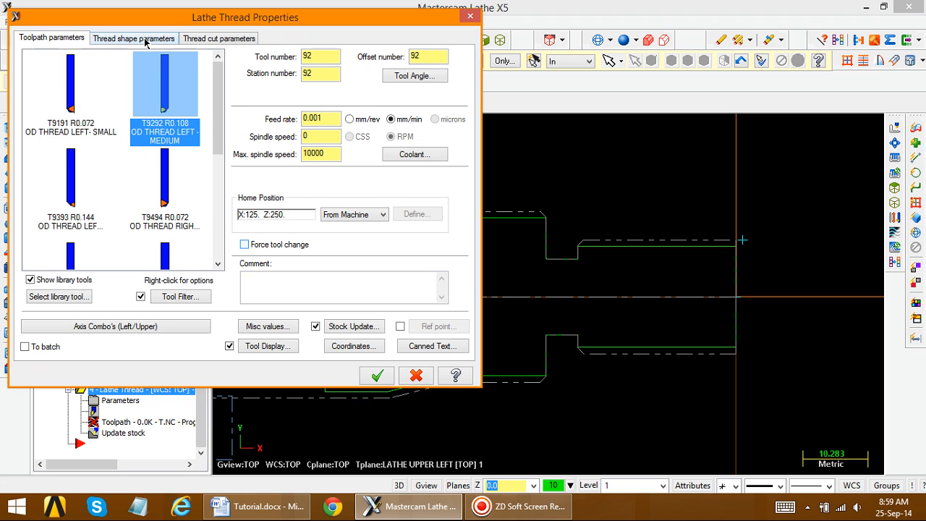
{"action": "left_click", "coordinate": [145, 40]}
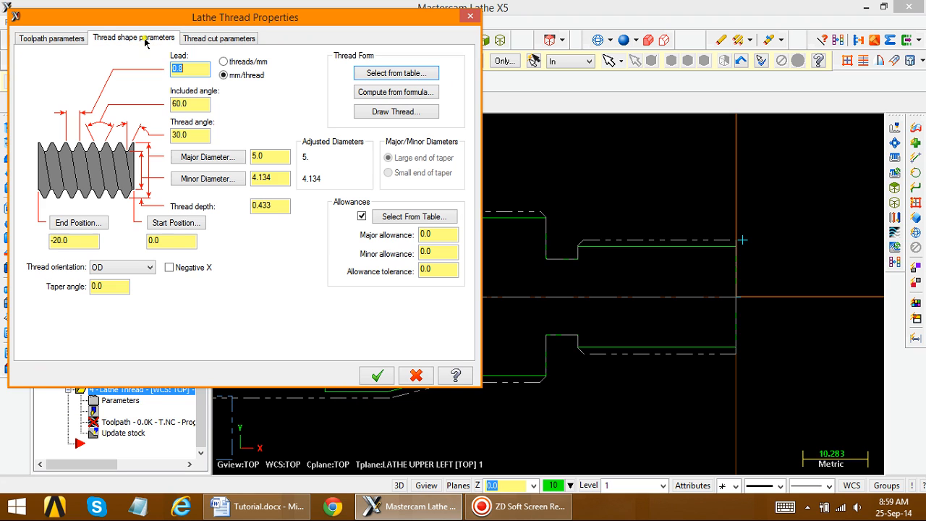
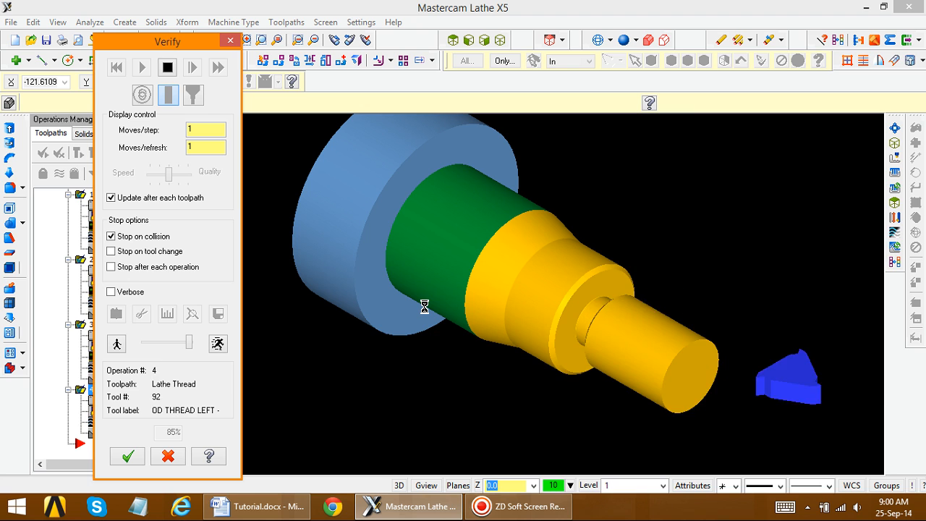
Examine the simulated thread and undercut up close by dynamically rotating the verified part
{"action": "right_click", "coordinate": [653, 89]}
{"action": "left_click", "coordinate": [707, 153]}
{"action": "right_click", "coordinate": [634, 141]}
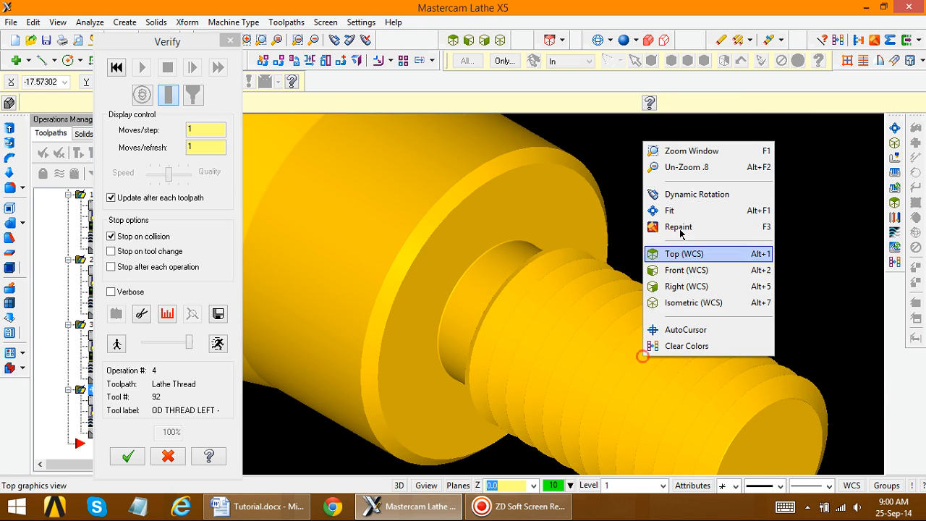
{"action": "left_click", "coordinate": [676, 192]}
{"action": "left_click", "coordinate": [677, 191]}
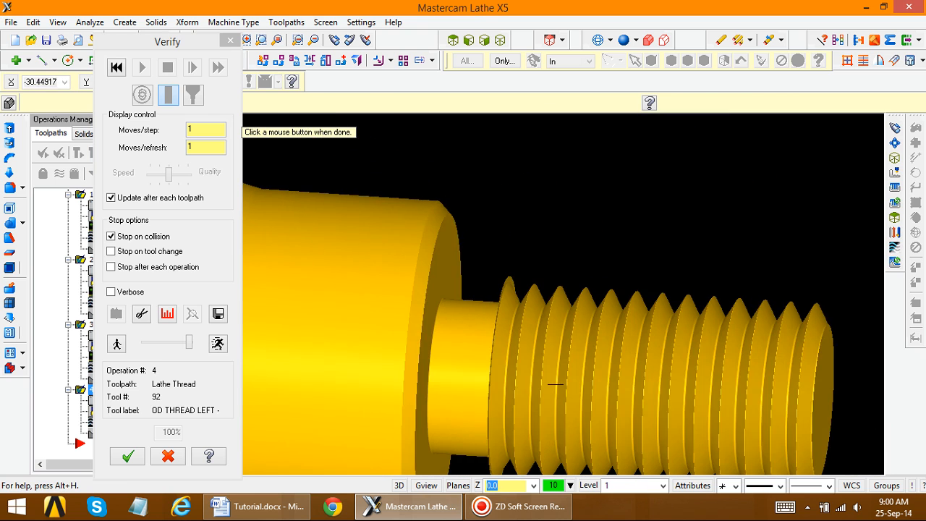
{"action": "left_click", "coordinate": [554, 387]}
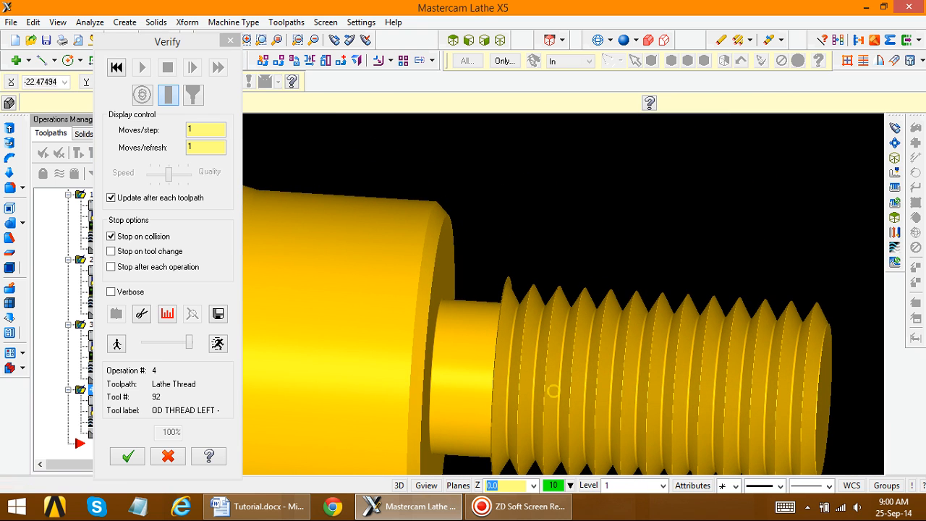
Close the simulation and return to the top view of the profile
{"action": "left_click", "coordinate": [131, 453]}
{"action": "right_click", "coordinate": [521, 231]}
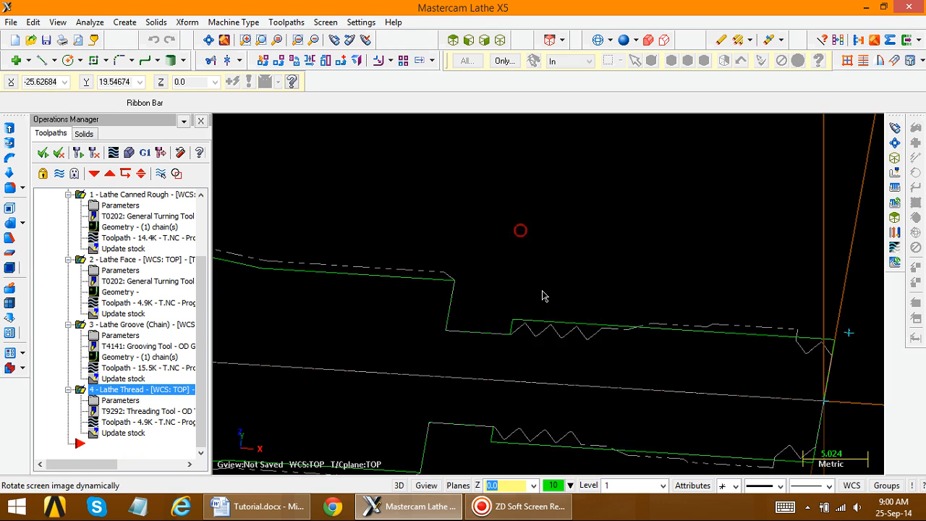
{"action": "left_click", "coordinate": [545, 300]}
{"action": "left_click", "coordinate": [453, 40]}
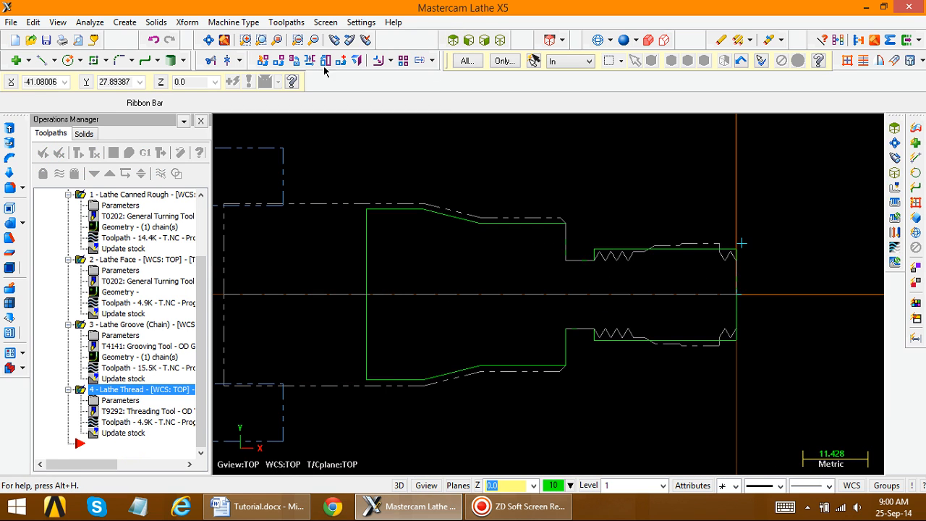
Start a lathe drill toolpath, browse the drilling tools and consult the Word component drawing
{"action": "left_click", "coordinate": [287, 22]}
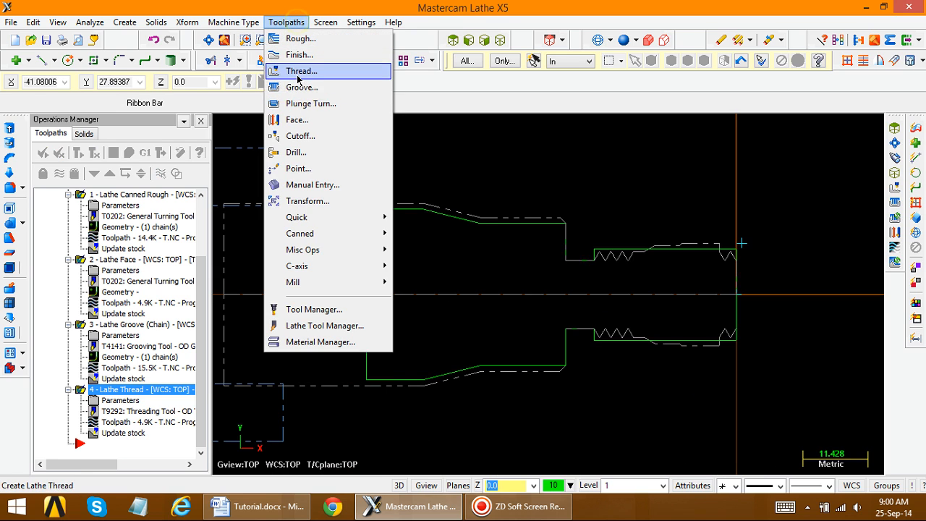
{"action": "left_click", "coordinate": [297, 151]}
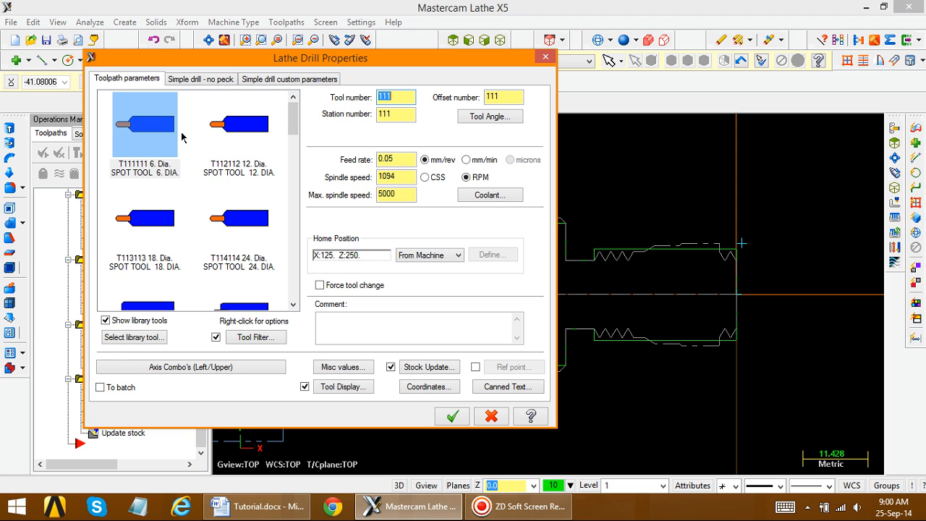
{"action": "mouse_move", "coordinate": [291, 121]}
{"action": "left_mouse_down"}
{"action": "mouse_move", "coordinate": [294, 162]}
{"action": "mouse_move", "coordinate": [294, 111]}
{"action": "left_mouse_up"}
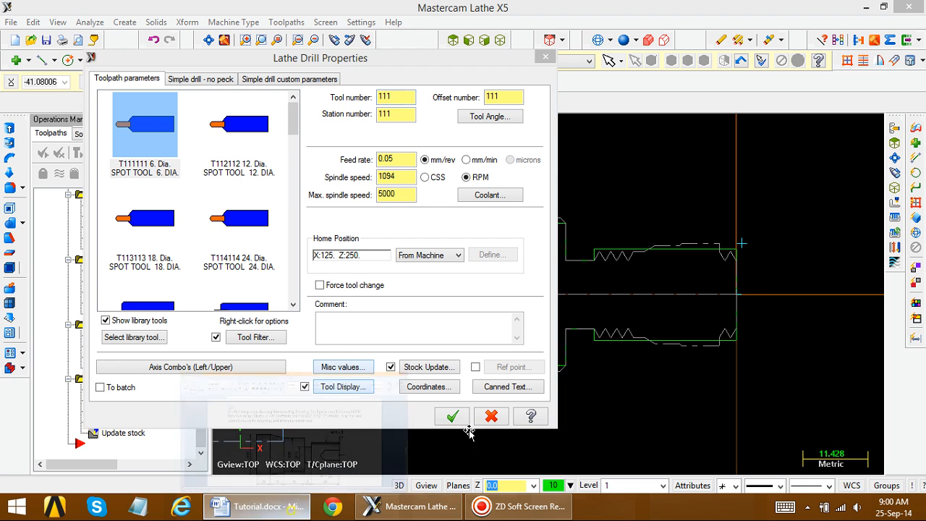
{"action": "left_click", "coordinate": [256, 506]}
{"action": "left_click", "coordinate": [235, 510]}
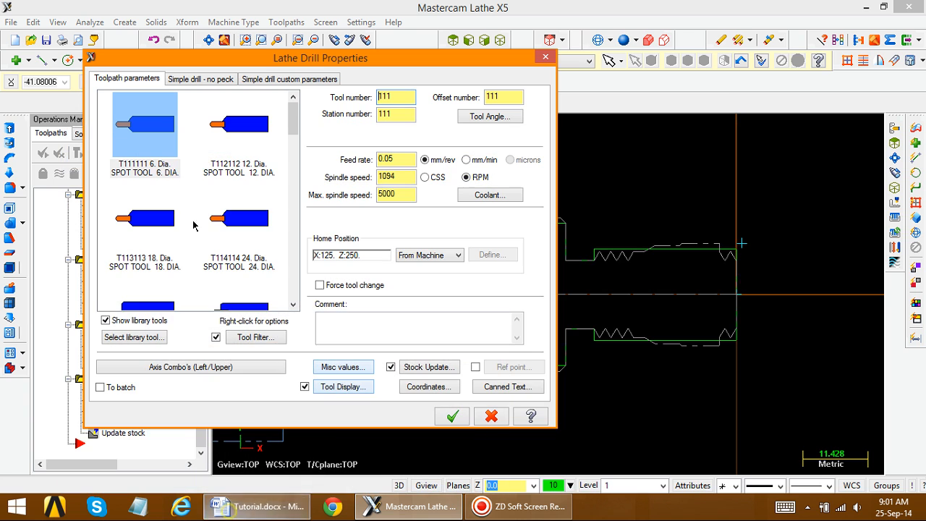
Select the T112112 12 mm diameter spot tool and accept its definition and tool setup with CCW spindle rotation
{"action": "double_click", "coordinate": [225, 173]}
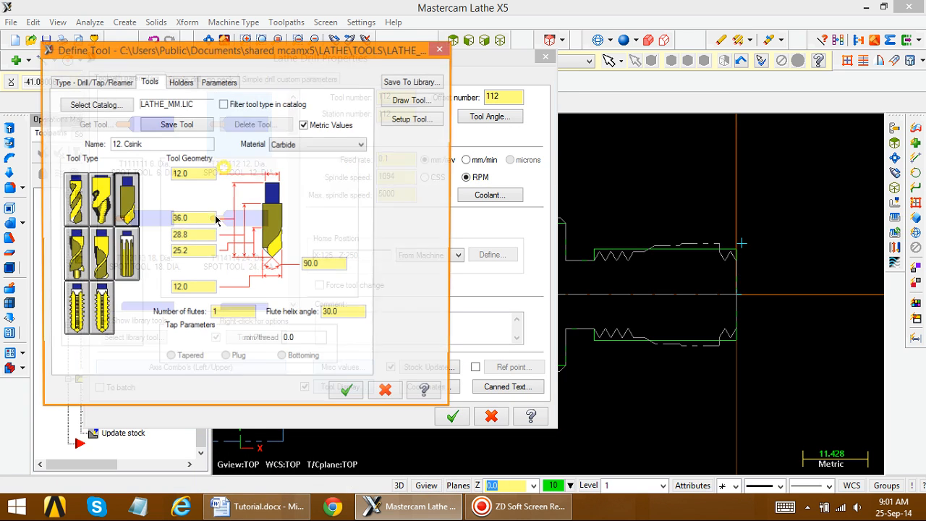
{"action": "left_click", "coordinate": [407, 122]}
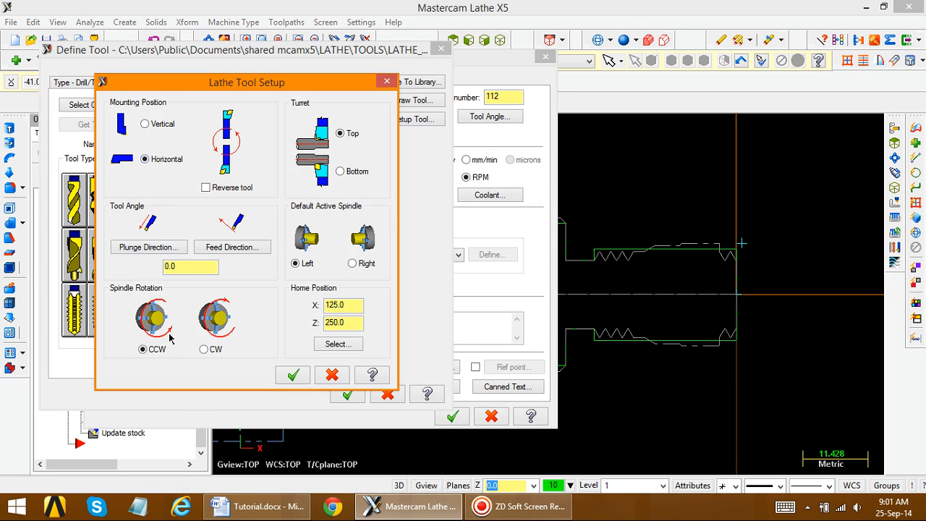
{"action": "left_click", "coordinate": [293, 375]}
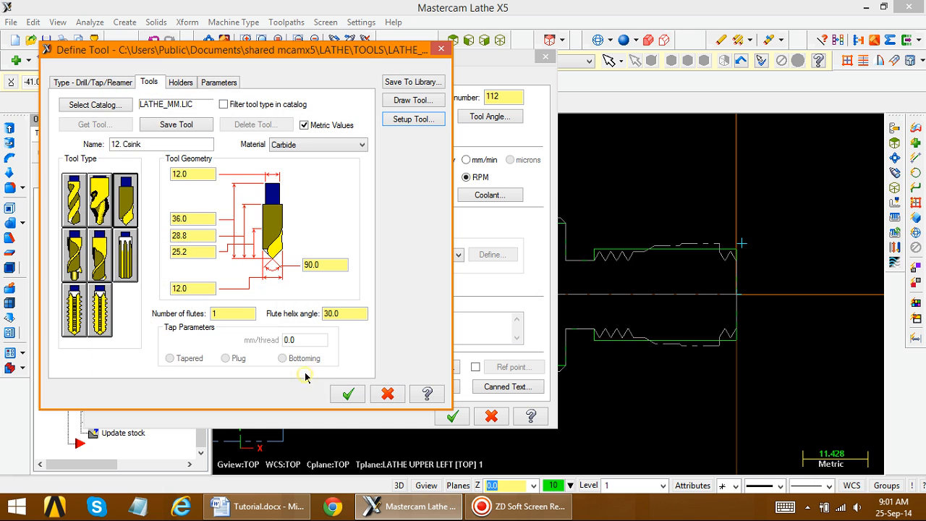
{"action": "left_click", "coordinate": [345, 394]}
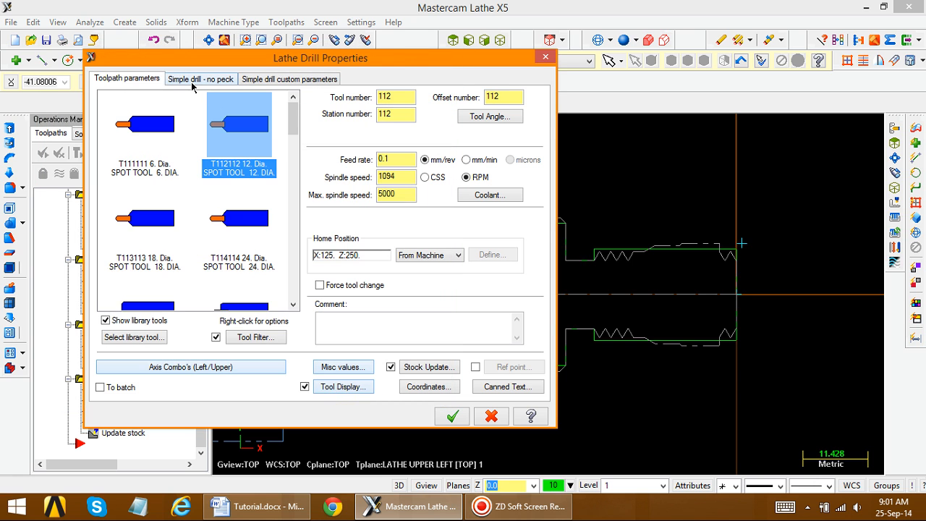
Set the drill depth to absolute -15 after checking the hole depth in the Word drawing, and accept the drill toolpath
{"action": "left_click", "coordinate": [192, 80]}
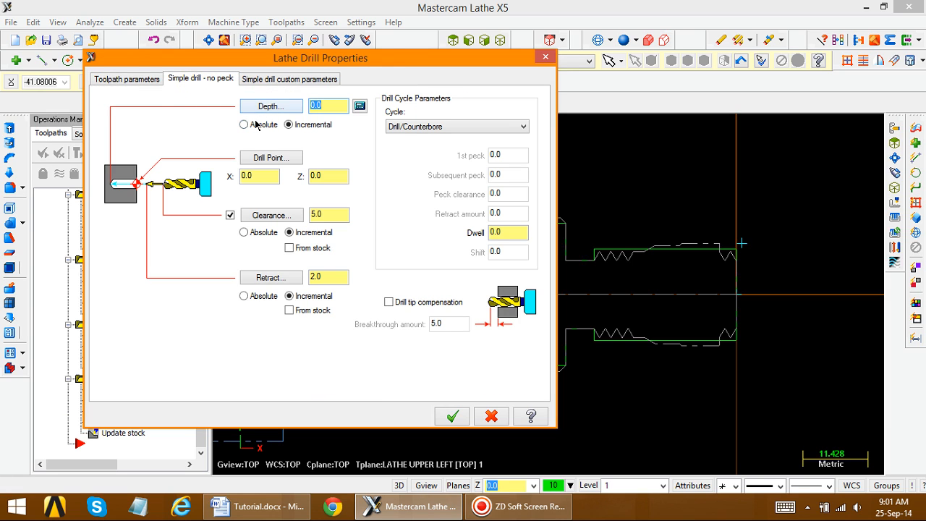
{"action": "left_click", "coordinate": [252, 125]}
{"action": "left_click", "coordinate": [294, 517]}
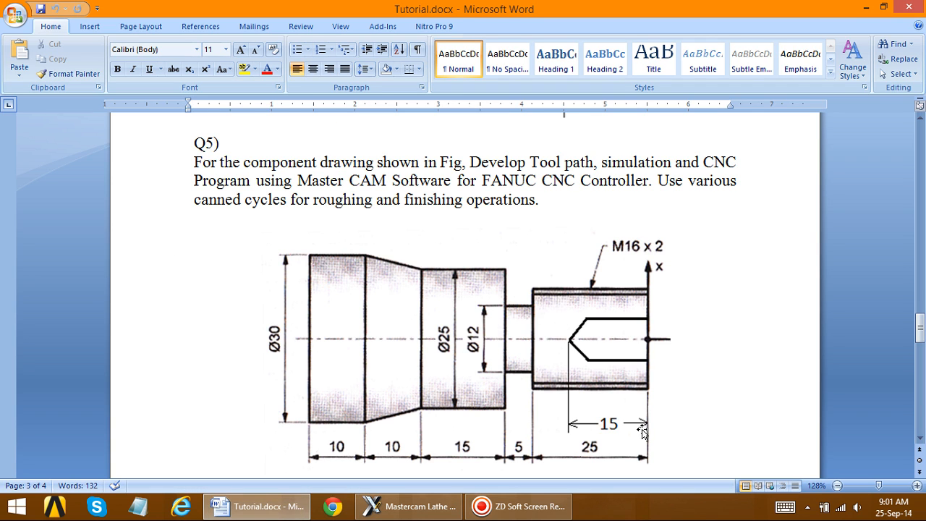
{"action": "left_click", "coordinate": [262, 509]}
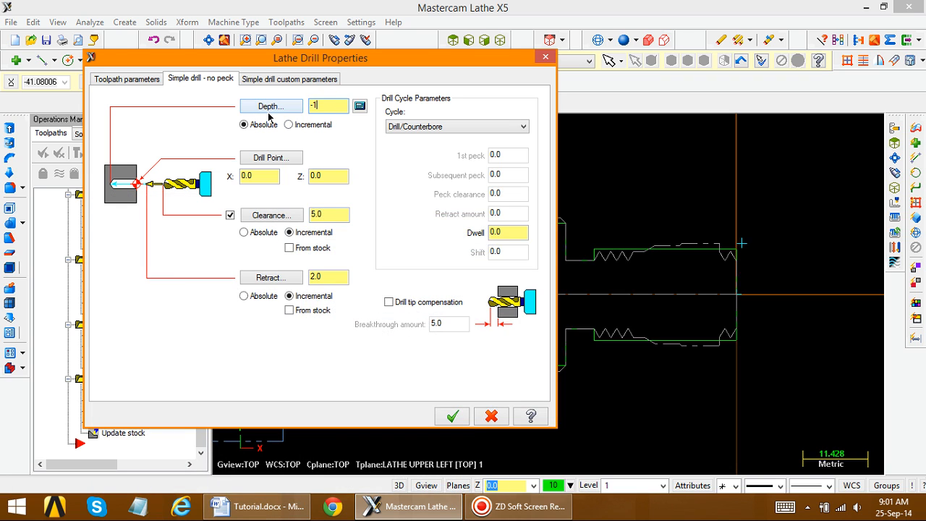
{"action": "key", "text": "Return"}
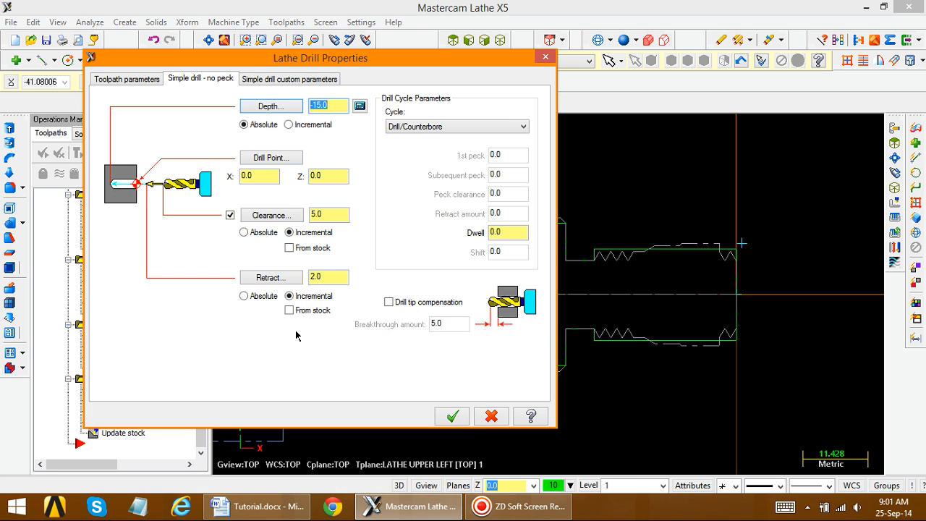
{"action": "left_click", "coordinate": [452, 416]}
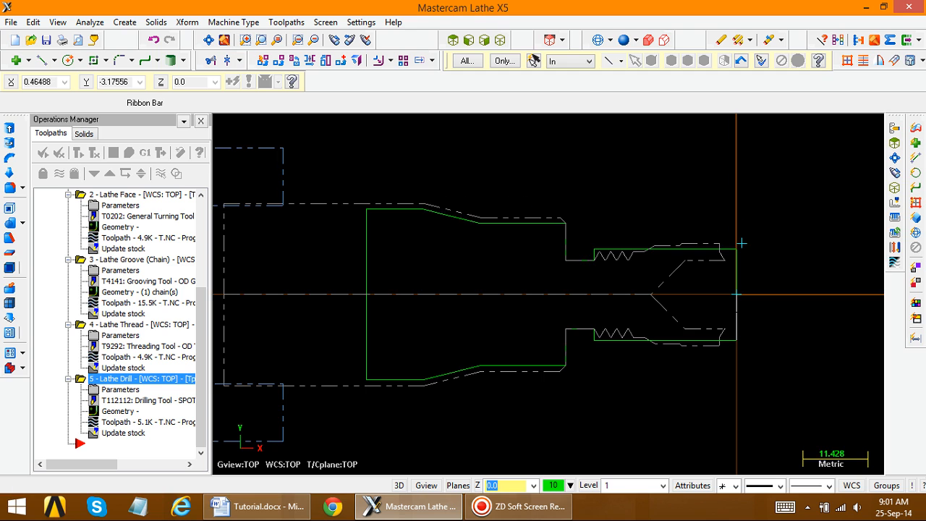
Change the lathe drill operation's tool to the T111111 6 mm diameter spot tool, accepting its definition, tool setup and the drill parameters
{"action": "scroll", "coordinate": [741, 243], "scroll_direction": "up", "scroll_amount": 1}
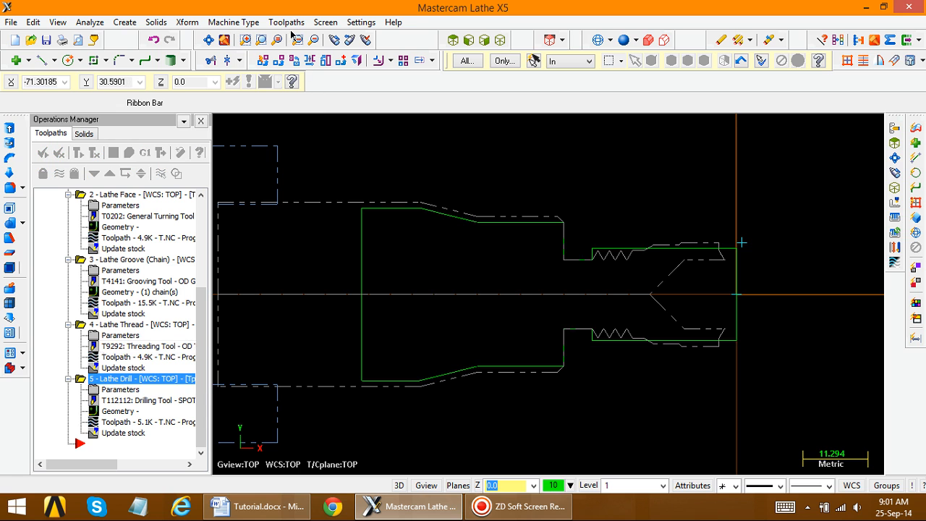
{"action": "left_click", "coordinate": [121, 390]}
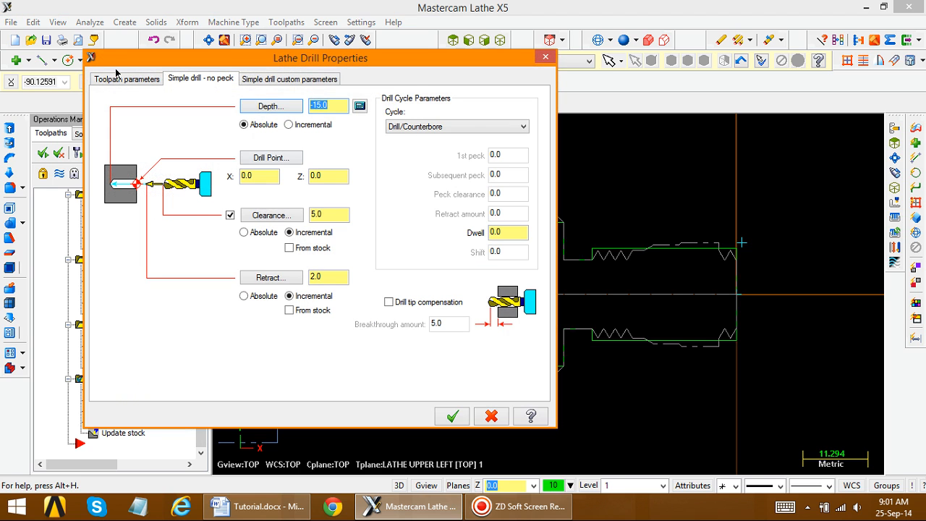
{"action": "left_click", "coordinate": [117, 78]}
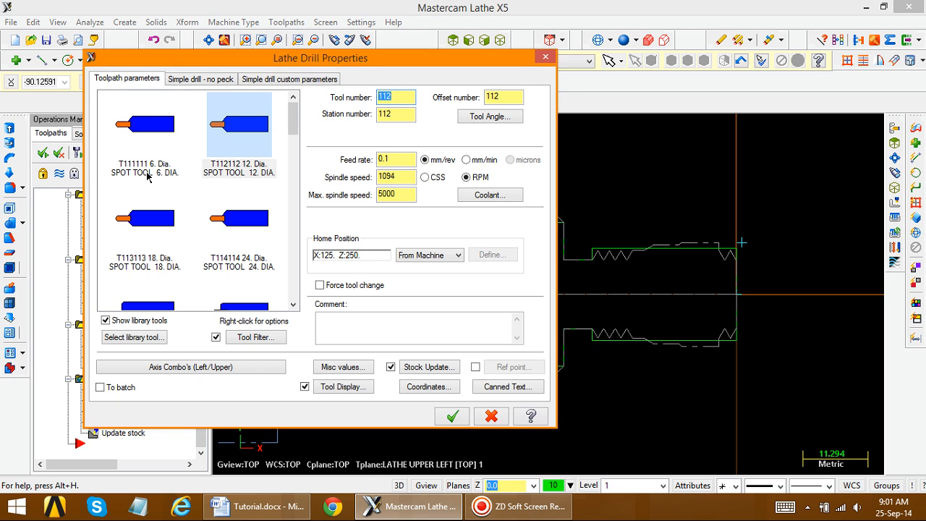
{"action": "double_click", "coordinate": [158, 172]}
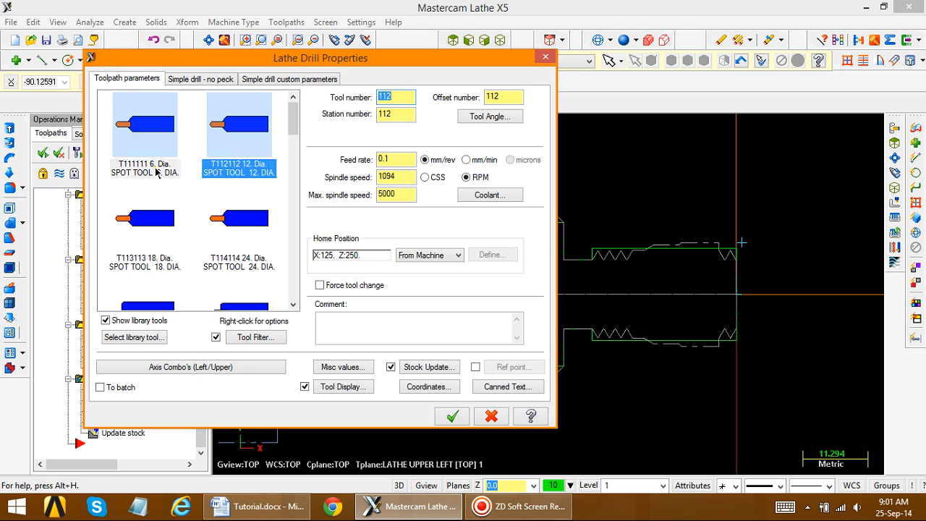
{"action": "left_click", "coordinate": [411, 119]}
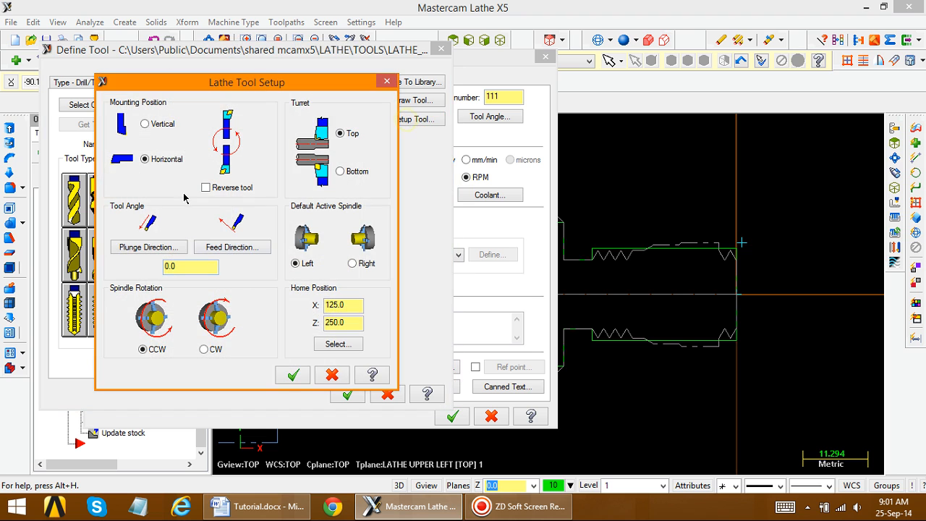
{"action": "left_click", "coordinate": [292, 374]}
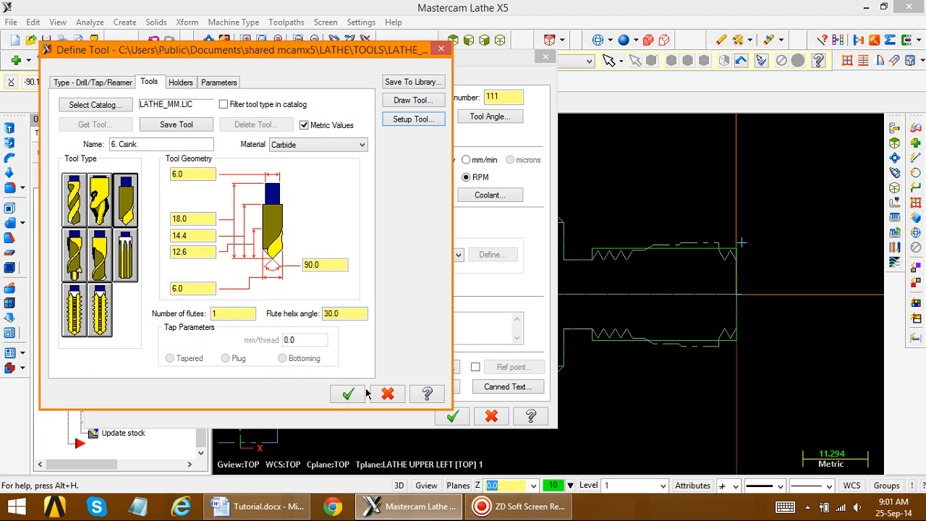
{"action": "left_click", "coordinate": [343, 395]}
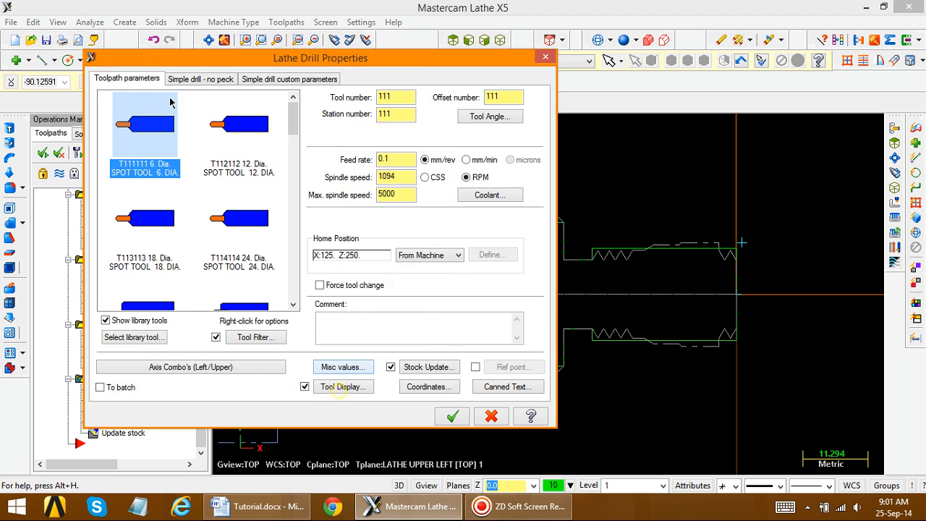
{"action": "left_click", "coordinate": [199, 78]}
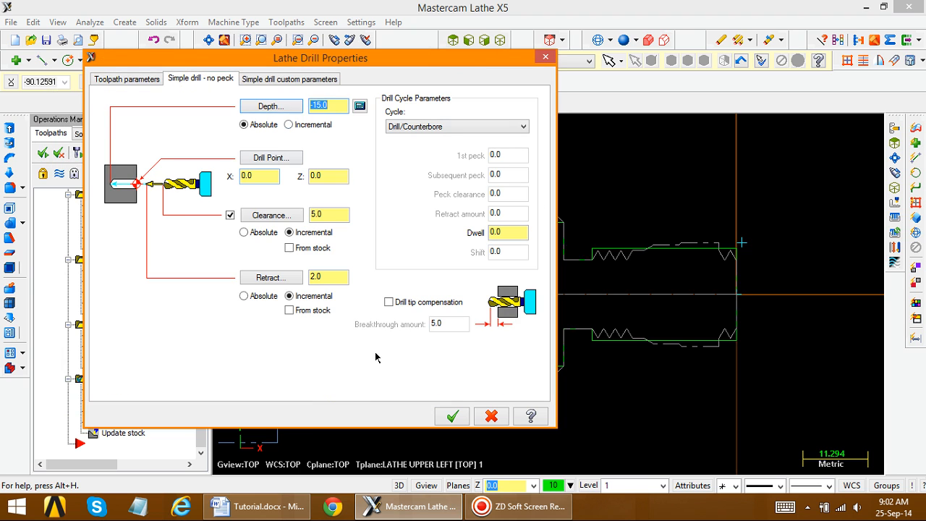
{"action": "left_click", "coordinate": [452, 417]}
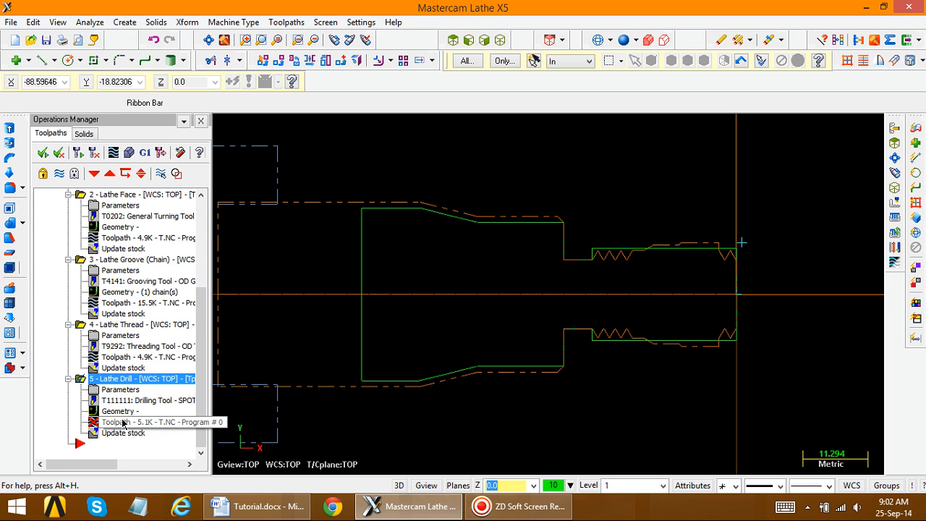
Regenerate the modified drill operation, backplot its toolpath and close the backplot
{"action": "left_click", "coordinate": [129, 424]}
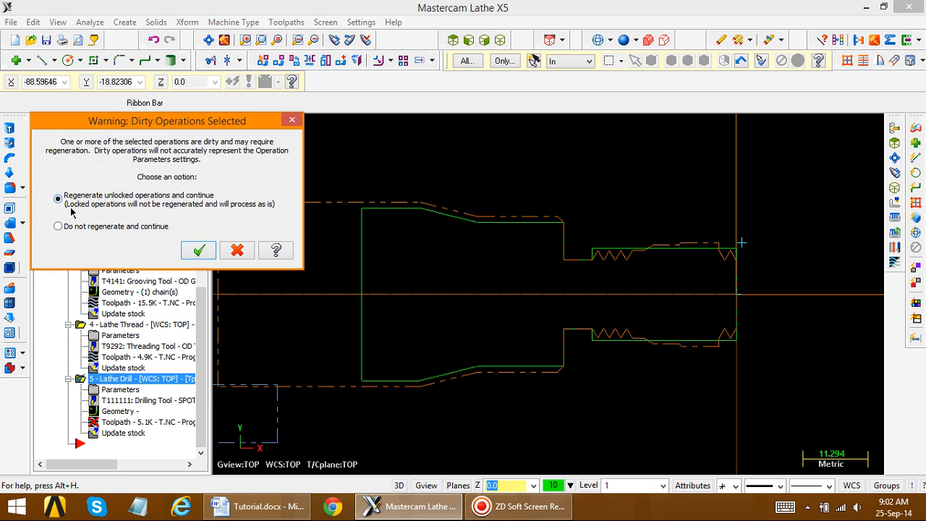
{"action": "left_click", "coordinate": [199, 250]}
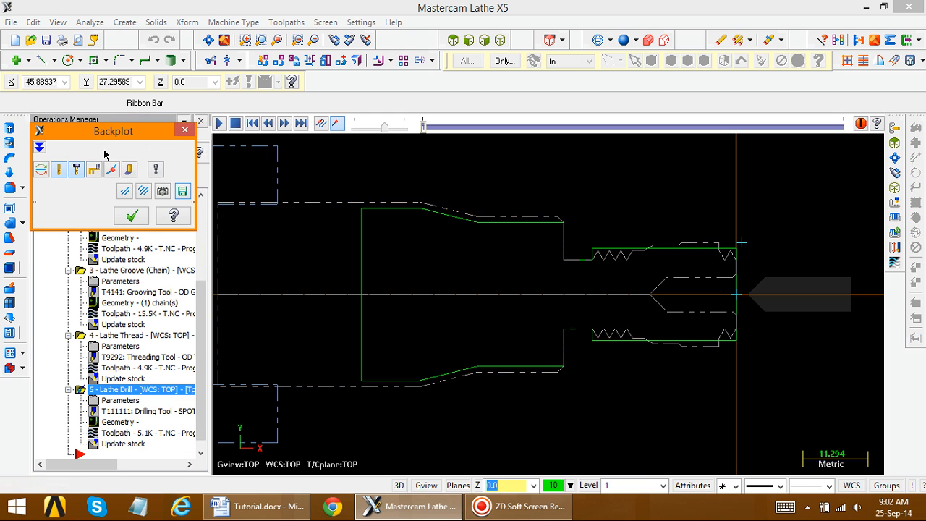
{"action": "left_click", "coordinate": [128, 219]}
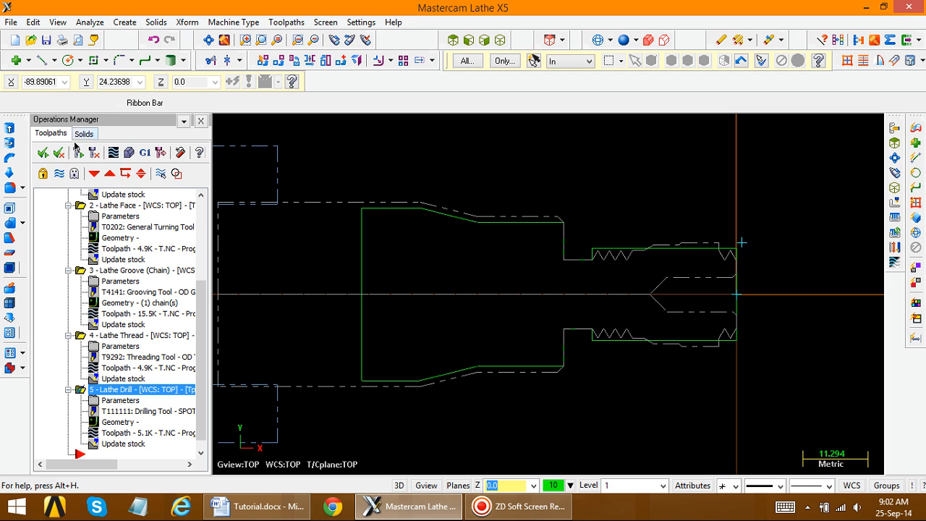
Run the solid verification of the toolpaths in isometric view, fitted to the screen, at a slightly reduced simulation speed
{"action": "left_click", "coordinate": [129, 153]}
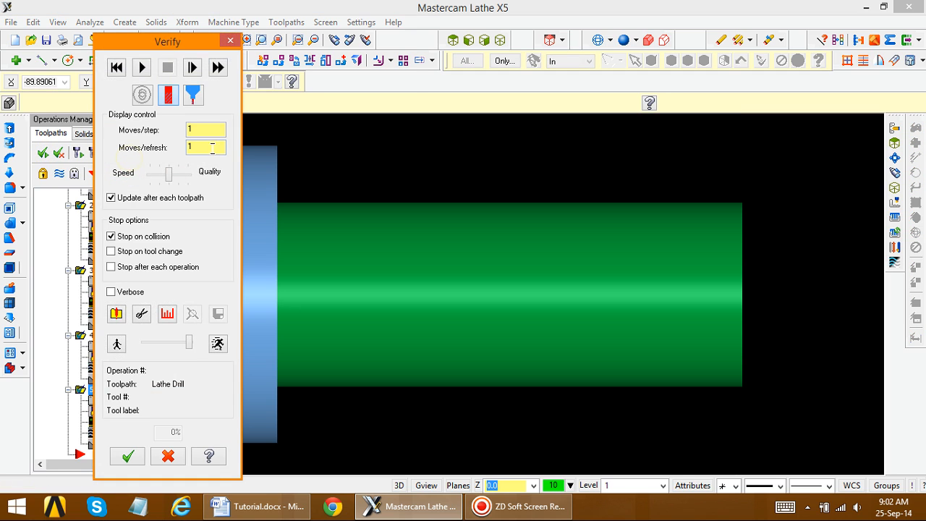
{"action": "left_click", "coordinate": [500, 40]}
{"action": "scroll", "coordinate": [546, 145], "scroll_direction": "down", "scroll_amount": 3}
{"action": "right_click", "coordinate": [561, 180]}
{"action": "left_click", "coordinate": [579, 249]}
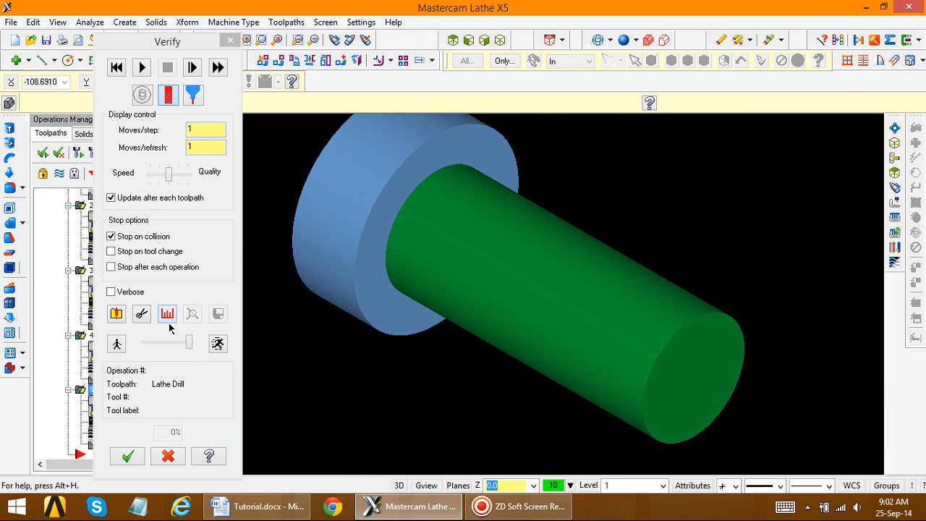
{"action": "left_click_drag", "start_coordinate": [185, 344], "coordinate": [181, 344]}
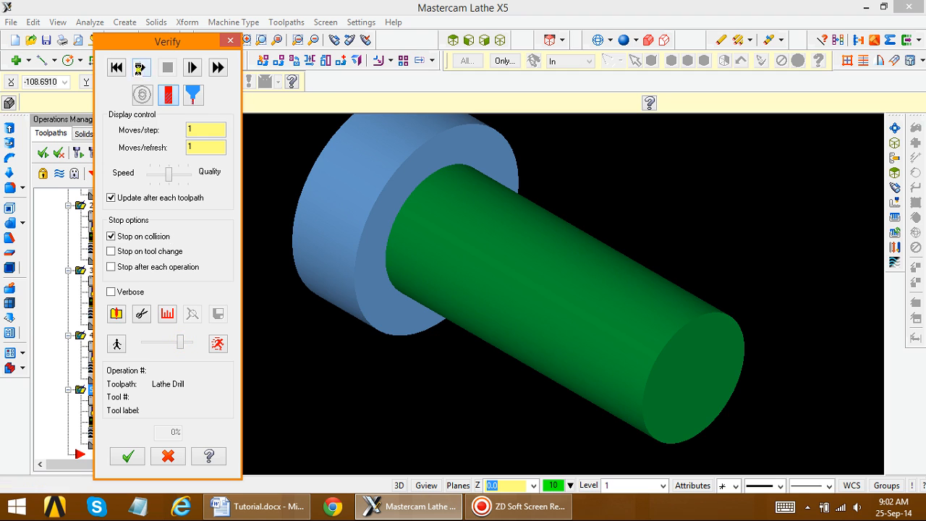
{"action": "left_click", "coordinate": [142, 67]}
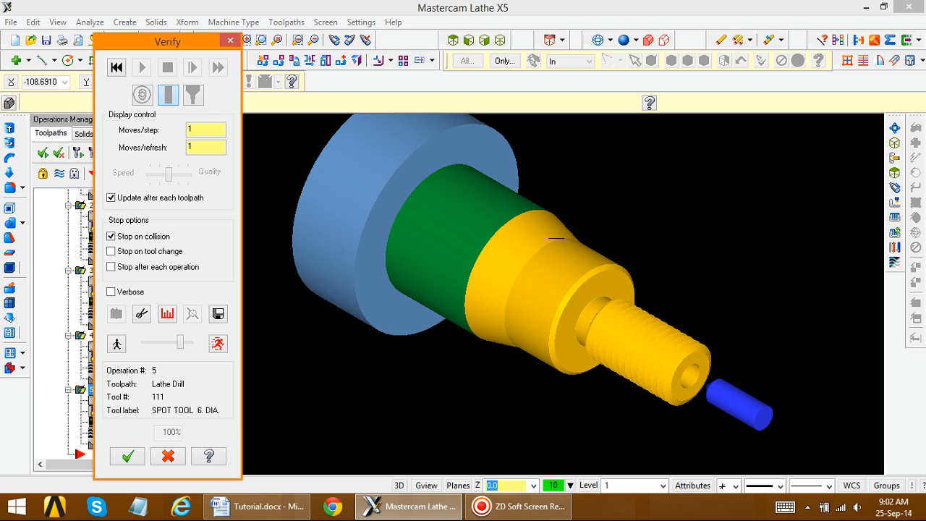
Examine the drilled hole and threaded end of the simulated part up close, and close the verification
{"action": "right_click", "coordinate": [555, 238]}
{"action": "left_click", "coordinate": [583, 314]}
{"action": "scroll", "coordinate": [584, 316], "scroll_direction": "up", "scroll_amount": 5}
{"action": "scroll", "coordinate": [583, 316], "scroll_direction": "down", "scroll_amount": 4}
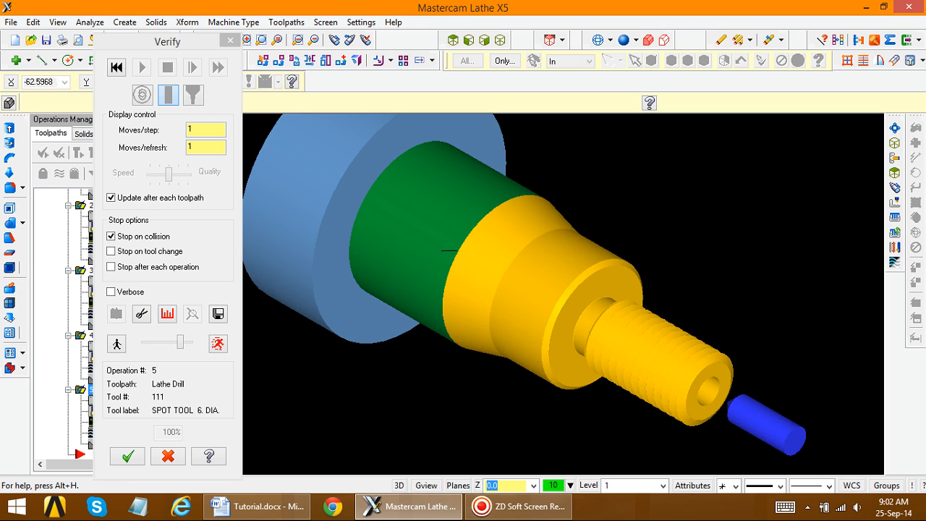
{"action": "left_click", "coordinate": [127, 458]}
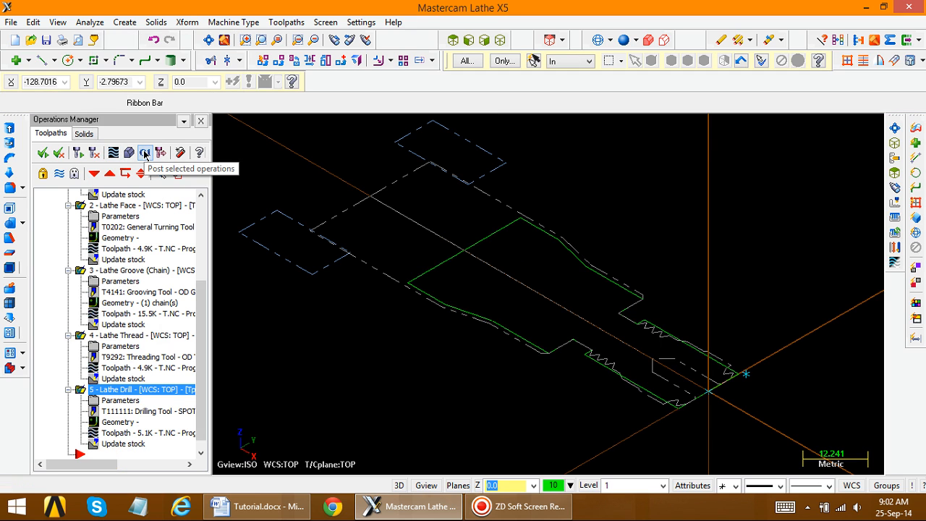
Post the lathe operations as an NC file named Lathe_Job.NC in the Ansys Problems folder on the Desktop
{"action": "left_click", "coordinate": [145, 153]}
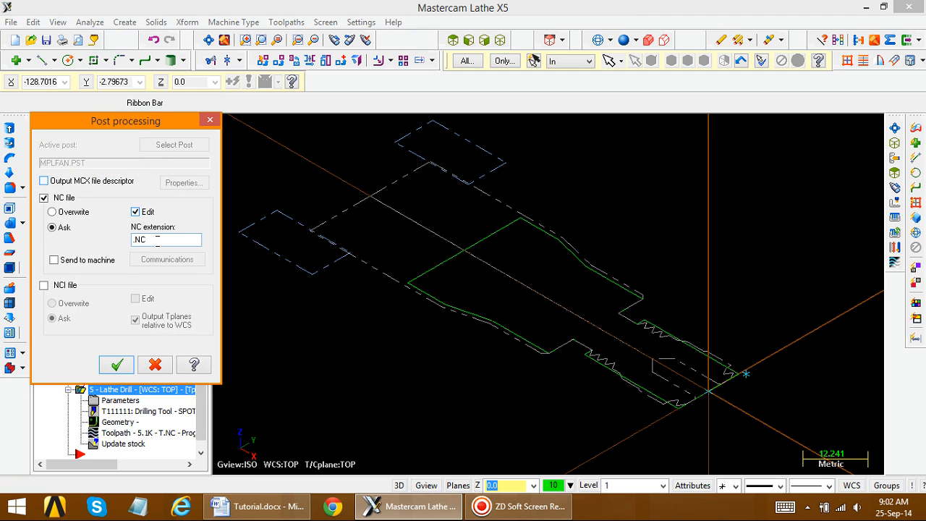
{"action": "left_click", "coordinate": [115, 366]}
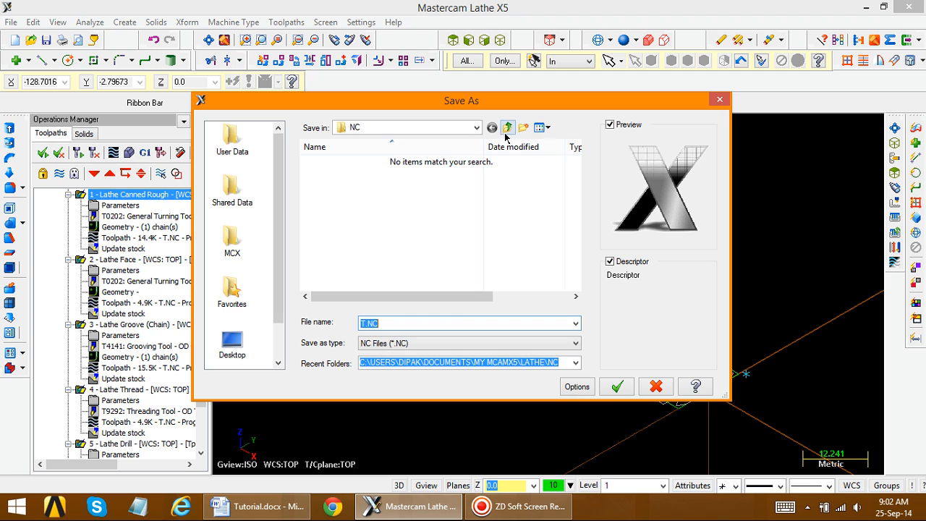
{"action": "left_click", "coordinate": [476, 127]}
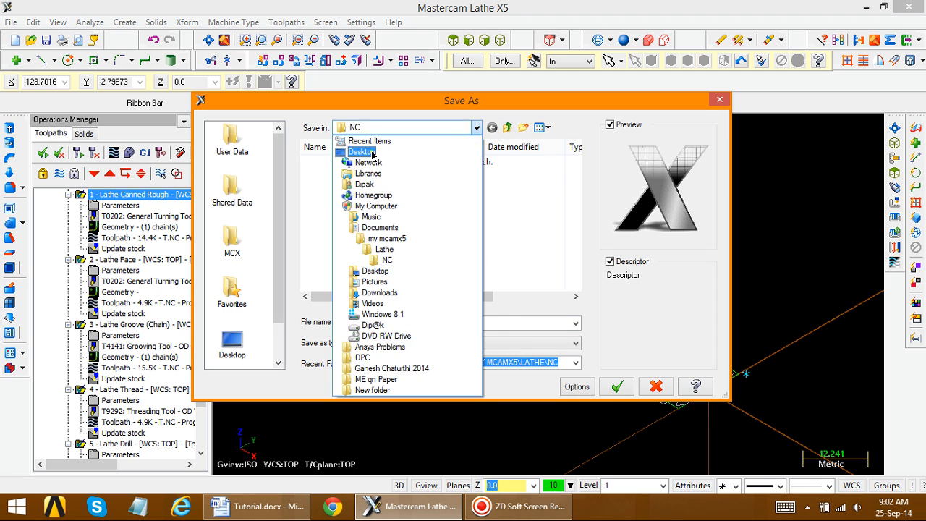
{"action": "left_click", "coordinate": [364, 152]}
{"action": "double_click", "coordinate": [346, 226]}
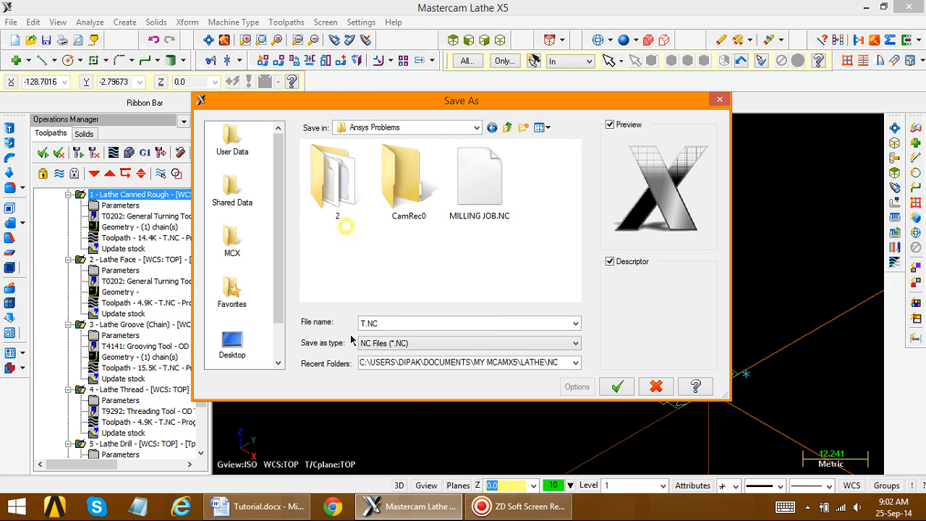
{"action": "left_click", "coordinate": [366, 324]}
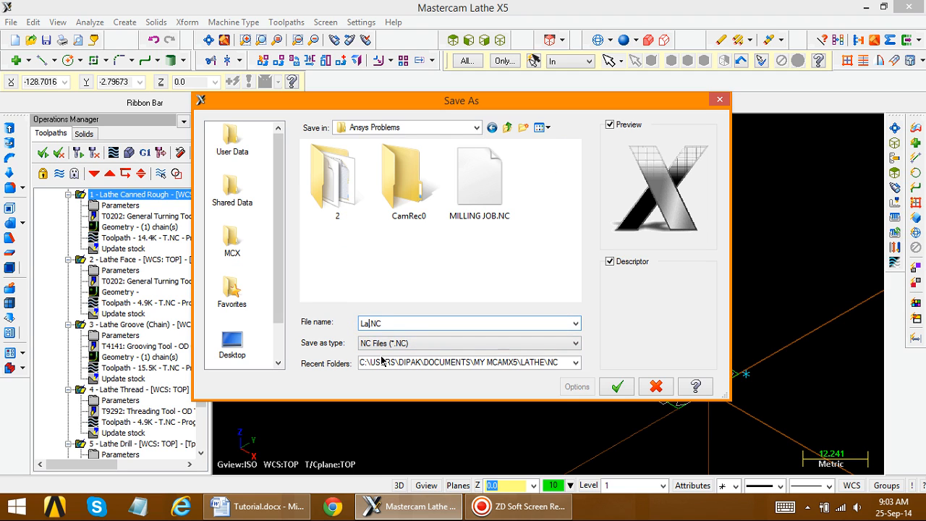
{"action": "type", "text": "Lathe_jo"}
{"action": "type", "text": "Jo"}
{"action": "left_click", "coordinate": [617, 387]}
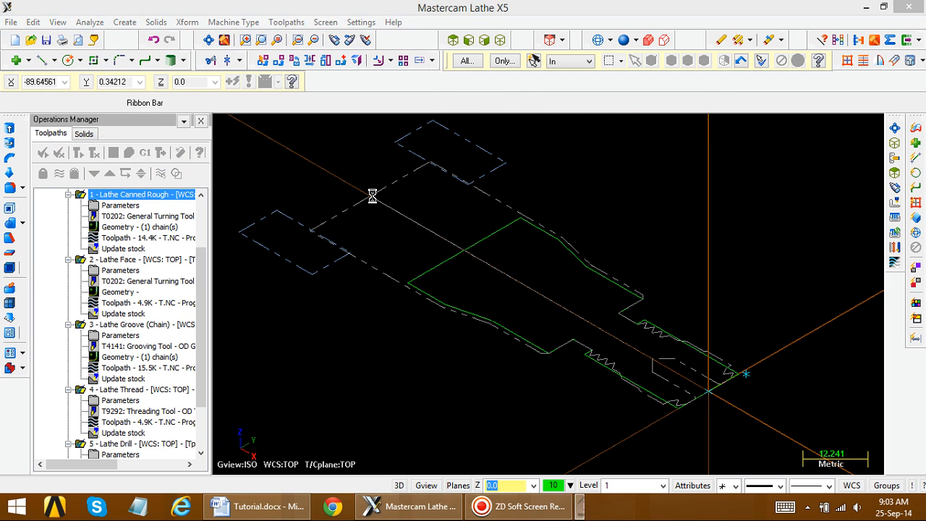
Review the generated G-code for the groove, thread and drill operations in Mastercam X Editor and close the editor
{"action": "scroll", "coordinate": [217, 289], "scroll_direction": "down", "scroll_amount": 20}
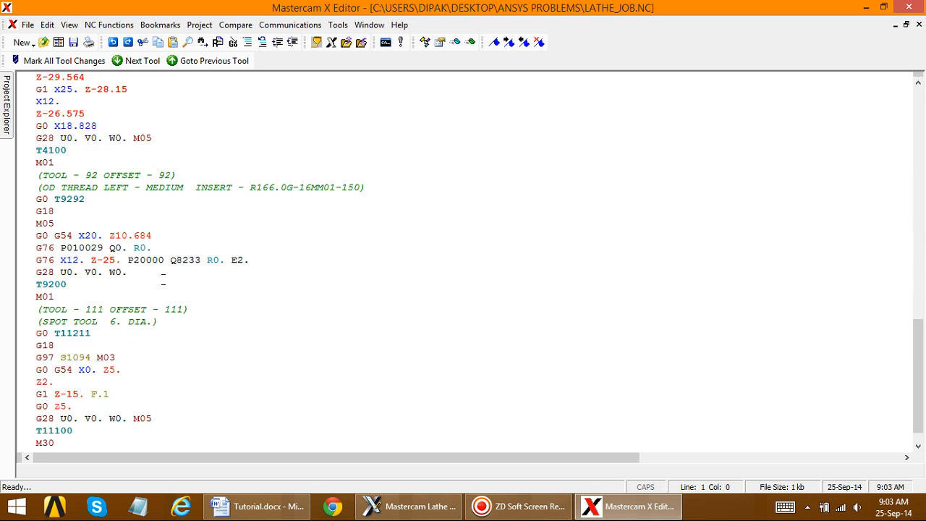
{"action": "scroll", "coordinate": [112, 170], "scroll_direction": "up", "scroll_amount": 7}
{"action": "left_click", "coordinate": [28, 24]}
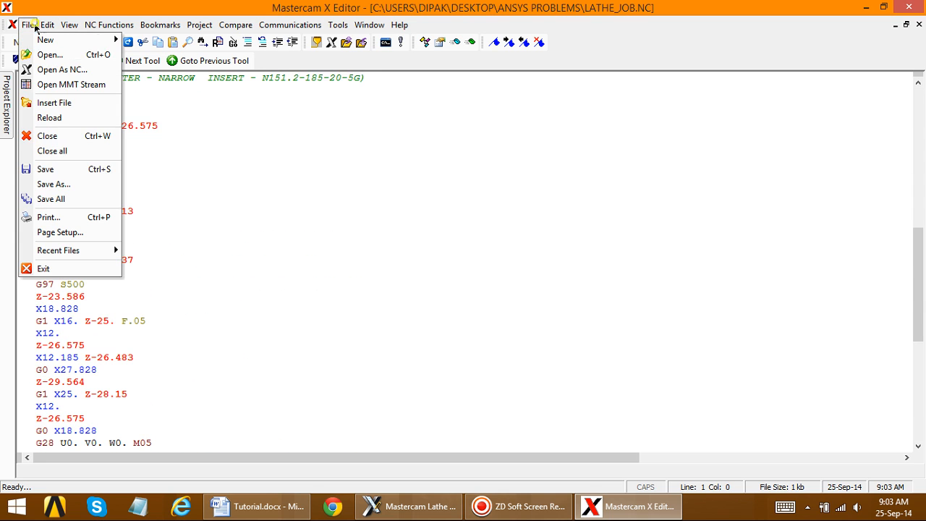
{"action": "left_click", "coordinate": [537, 211]}
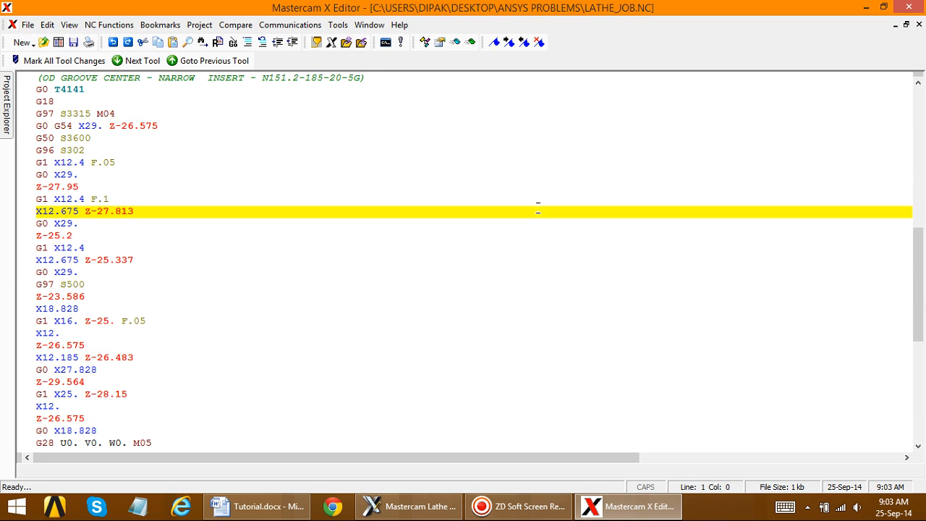
{"action": "left_click", "coordinate": [909, 7]}
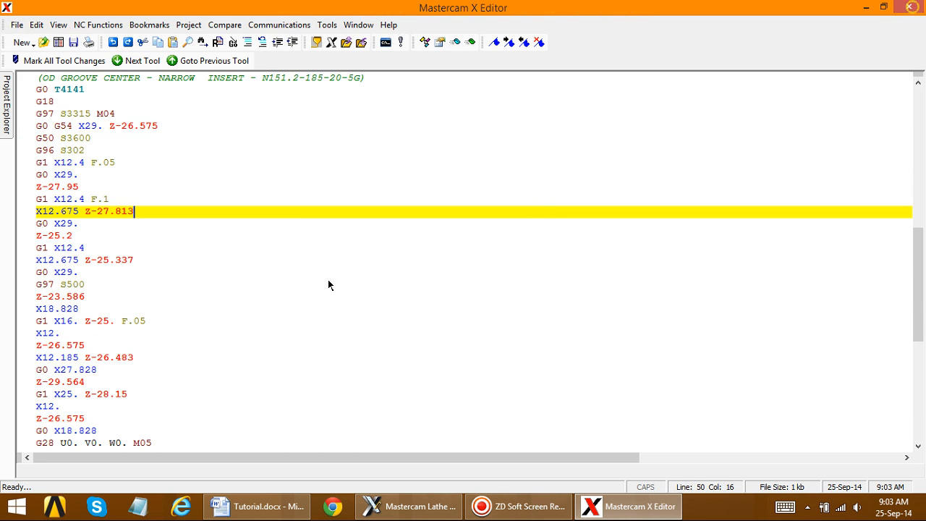
Return to the top view of the shaft profile and fit the geometry to the screen
{"action": "right_click", "coordinate": [504, 197]}
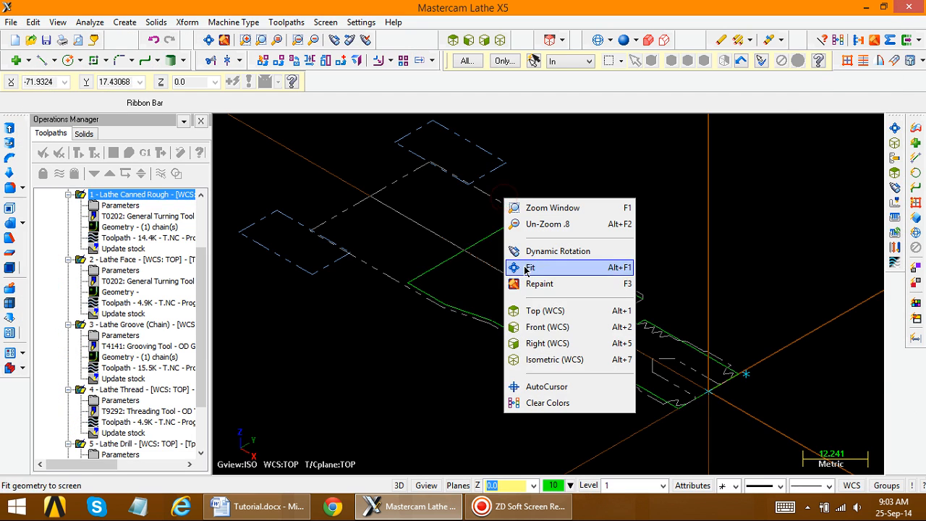
{"action": "left_click", "coordinate": [513, 267]}
{"action": "left_click", "coordinate": [453, 40]}
{"action": "scroll", "coordinate": [463, 155], "scroll_direction": "down", "scroll_amount": 2}
{"action": "right_click", "coordinate": [463, 155]}
{"action": "left_click", "coordinate": [487, 228]}
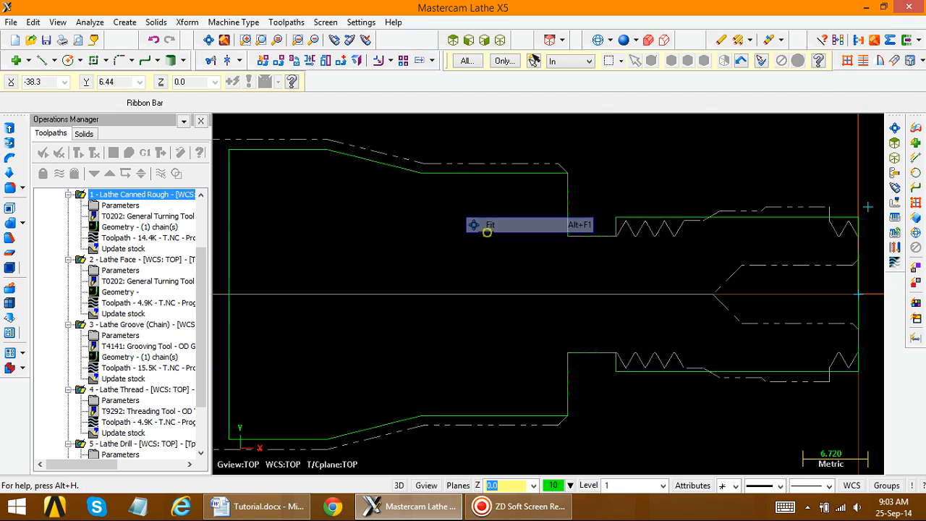
{"action": "left_click", "coordinate": [471, 506]}
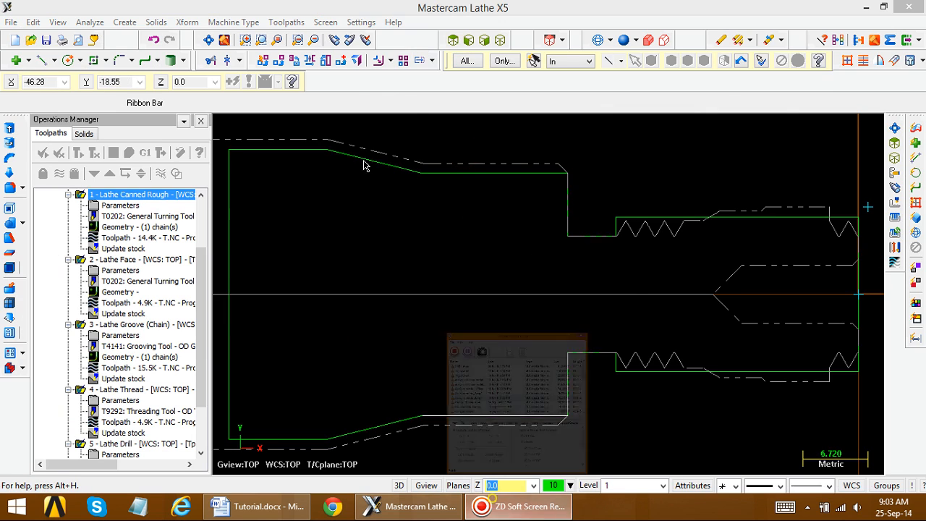